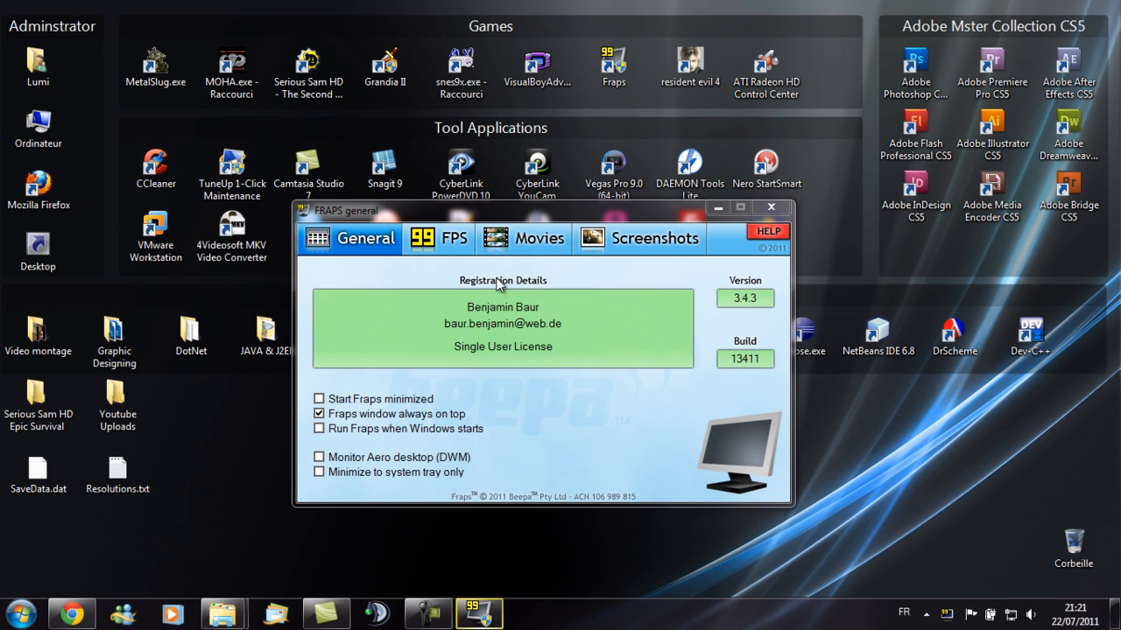
- Review the Fraps General, FPS and Movies settings tabs
left_click_drag(533, 212, 508, 231)
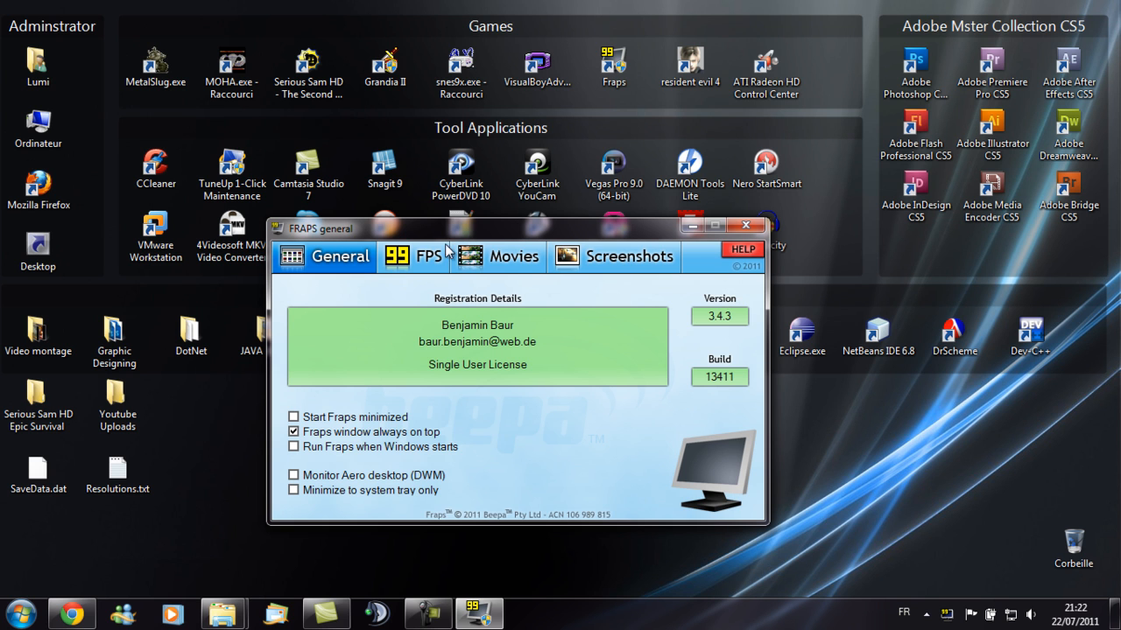
left_click(409, 263)
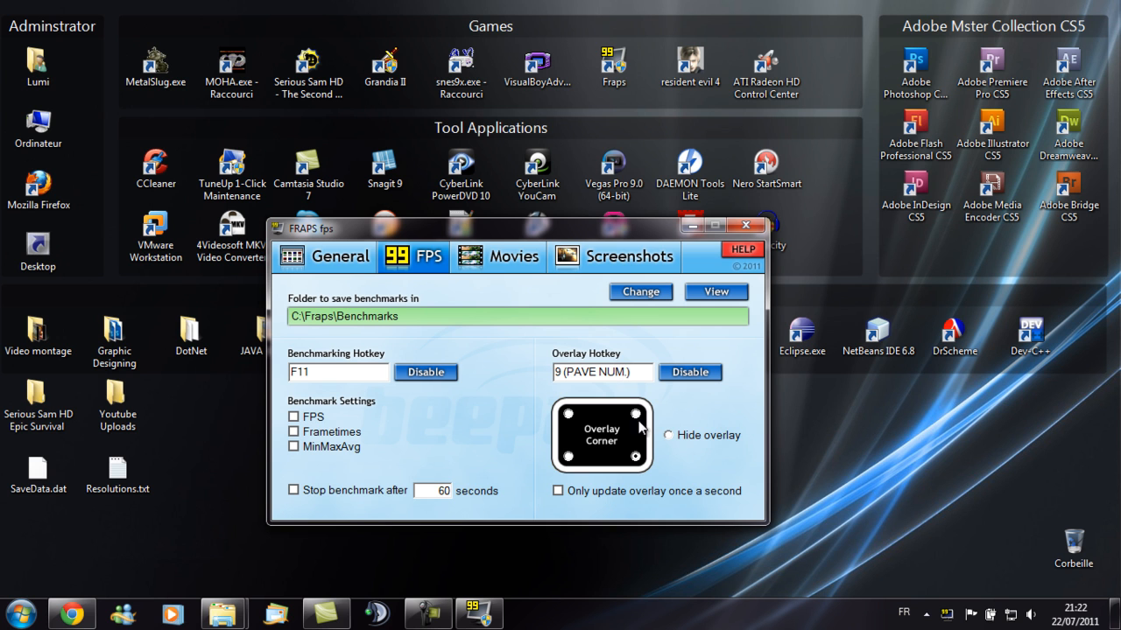
left_click(605, 373)
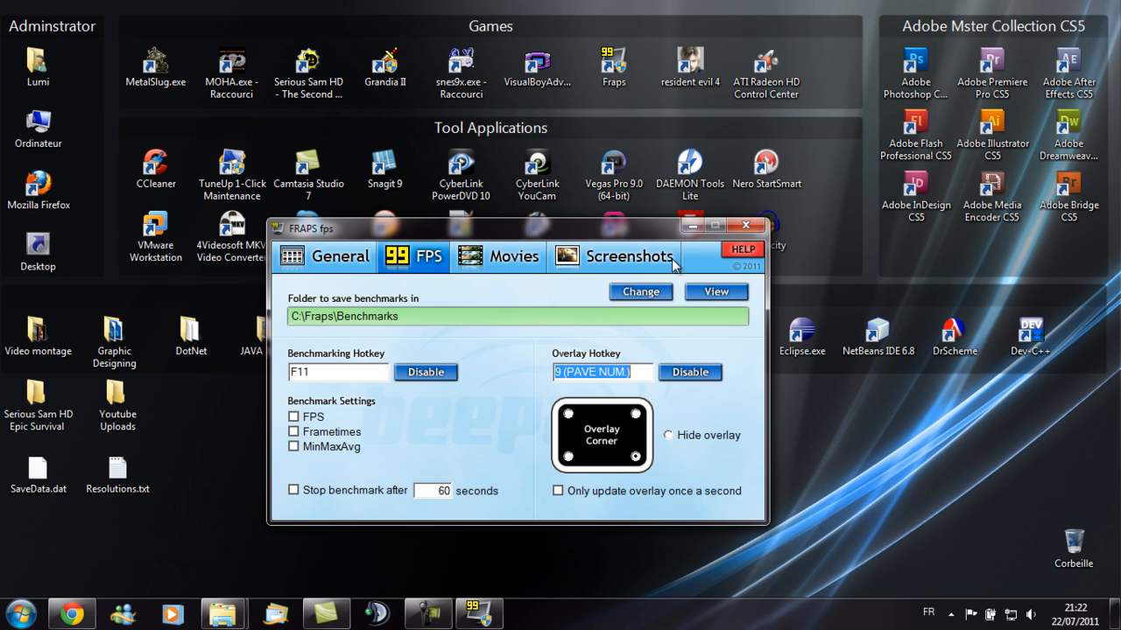
left_click(504, 262)
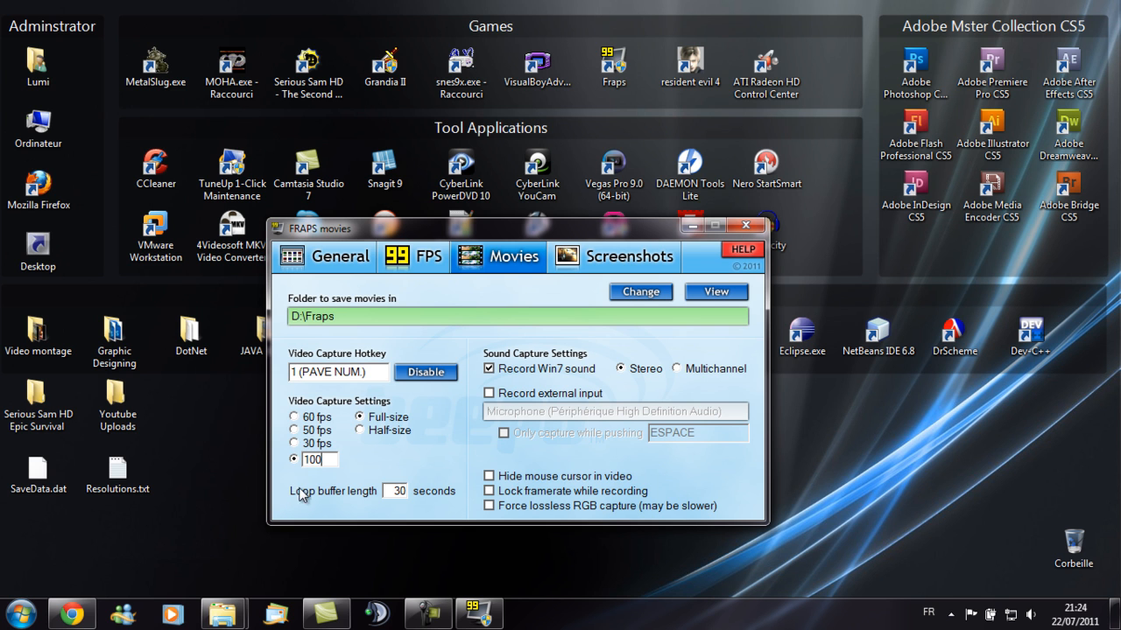
- Set movie capture to a custom 100 fps with stereo sound recording, and minimize the Fraps window
left_click_drag(313, 467, 307, 469)
left_click(323, 460)
left_click(617, 367)
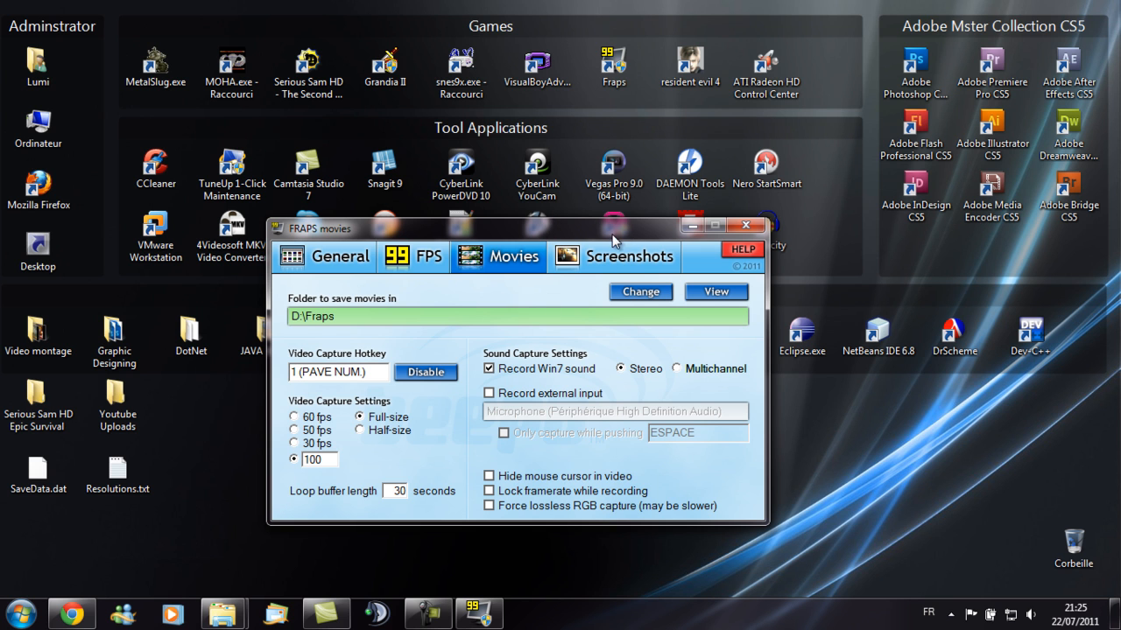
left_click(693, 228)
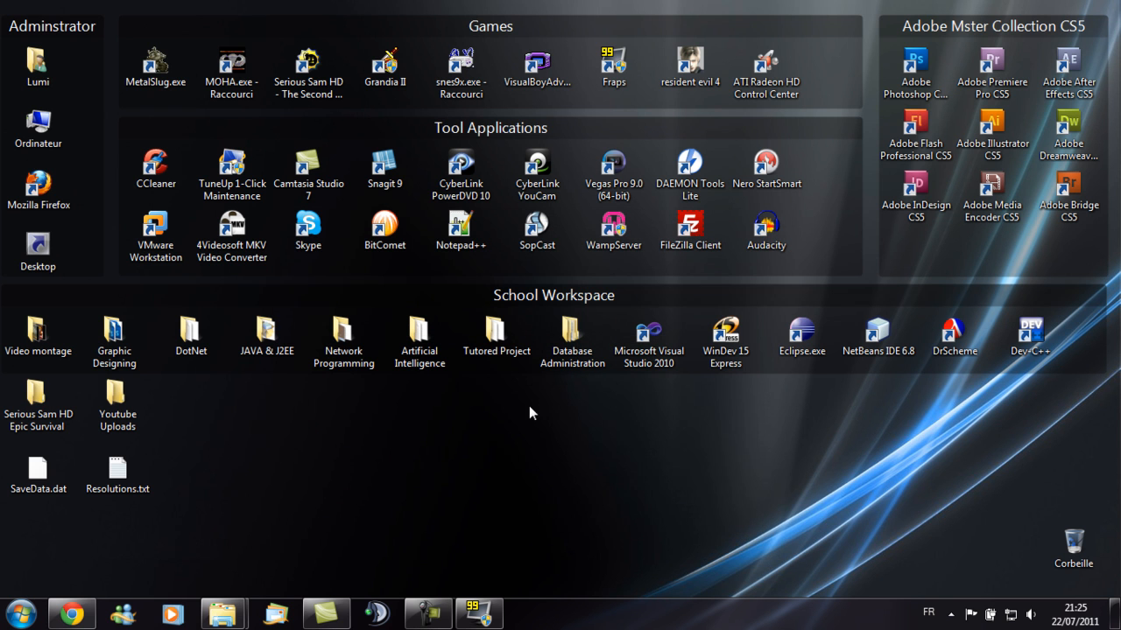
- Launch Serious Sam HD - The Second Encounter and open the single-player menu
double_click(301, 79)
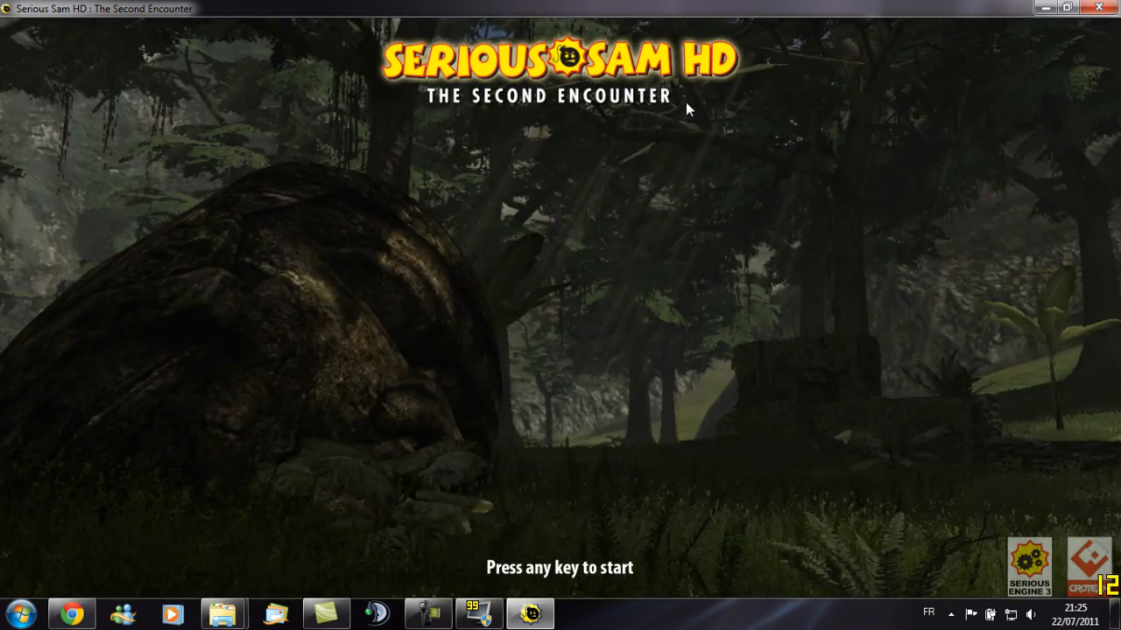
left_click(623, 384)
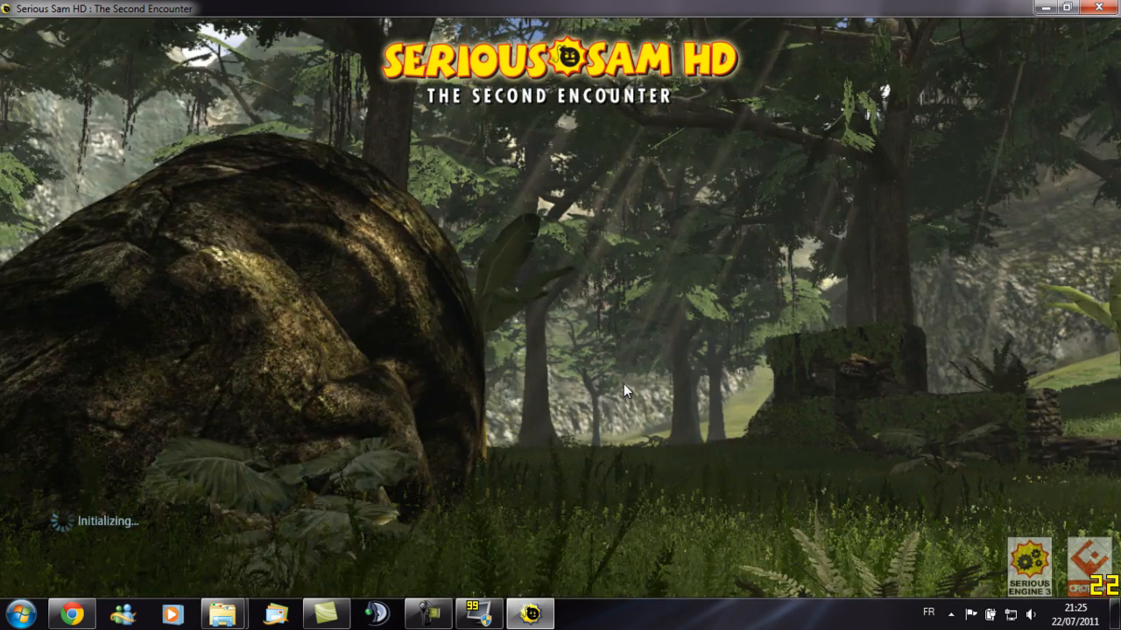
left_click(572, 252)
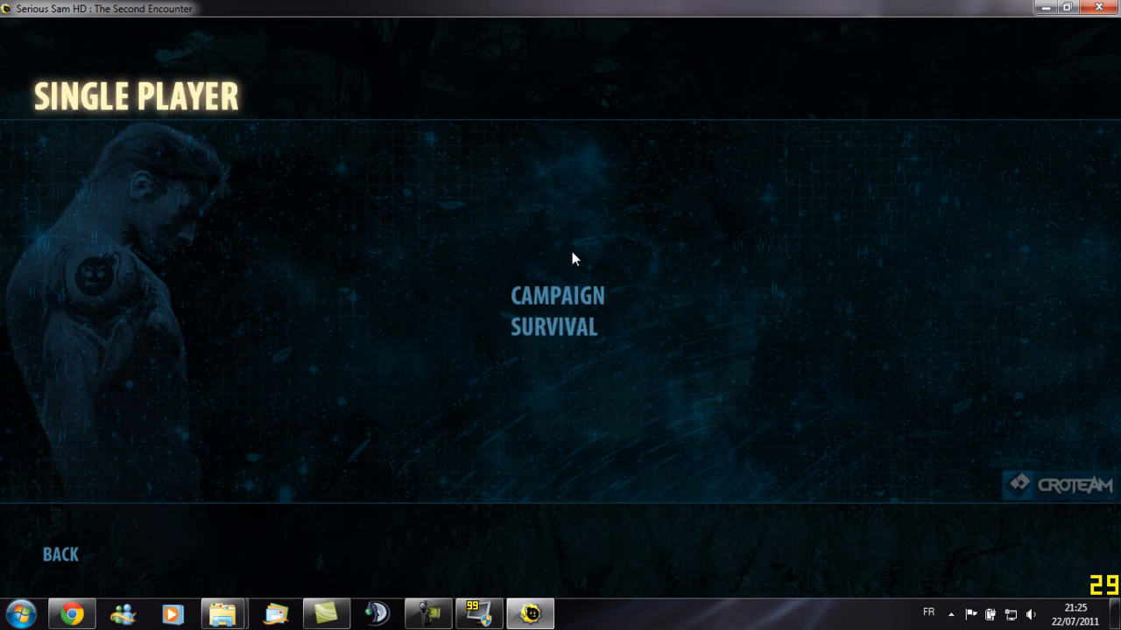
- Load the Teotihuacan - The Pit quick save from the campaign and continue into the level
left_click(557, 296)
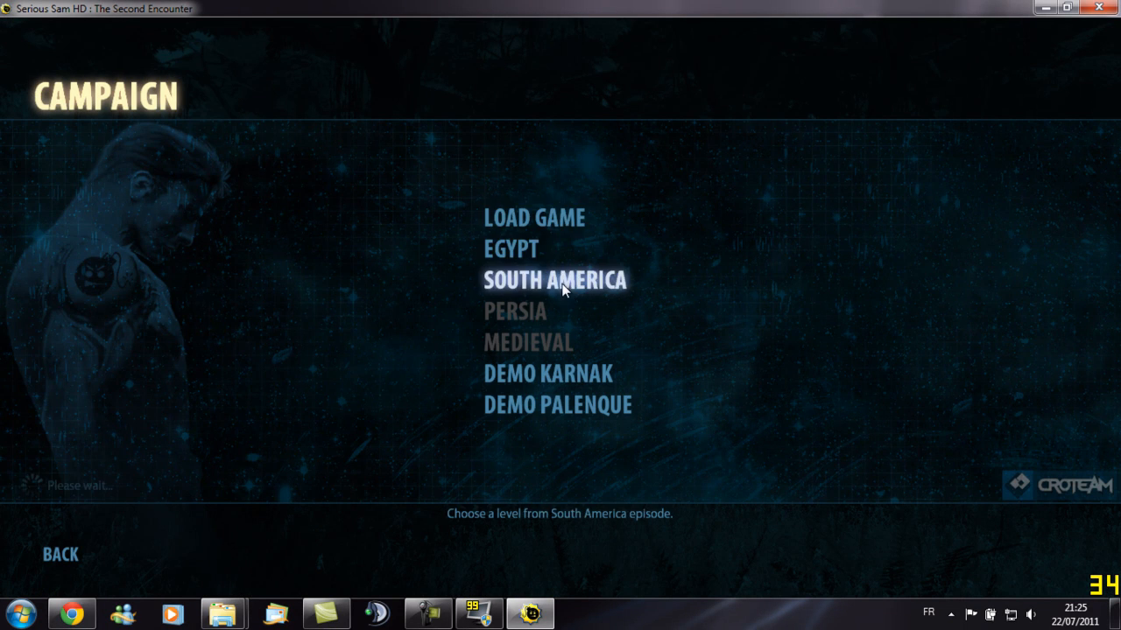
left_click(533, 219)
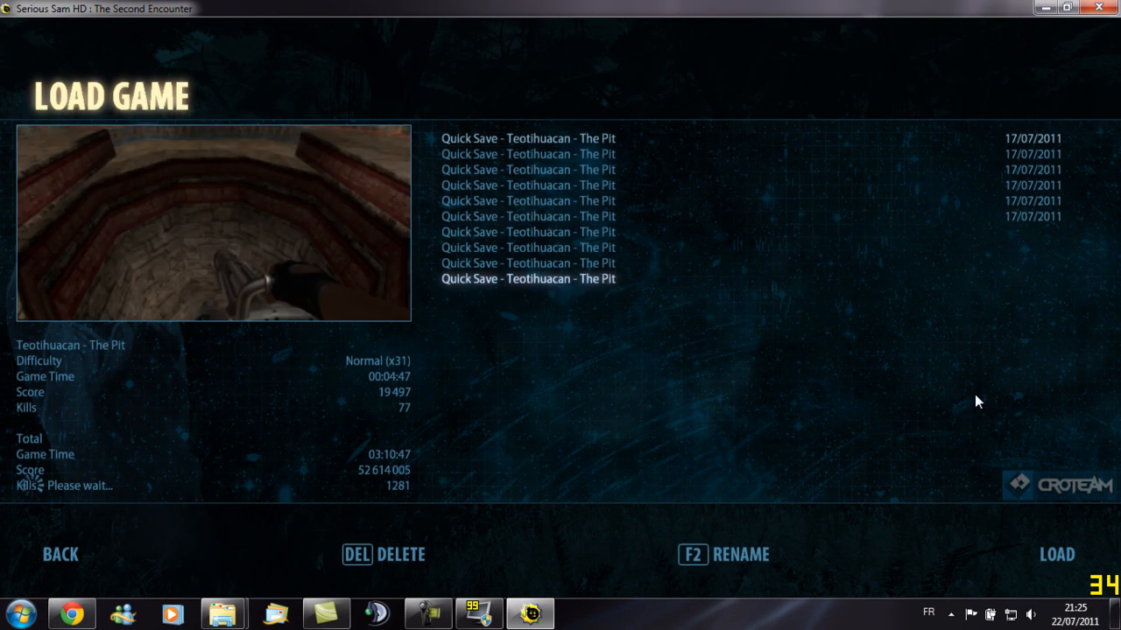
left_click(1053, 553)
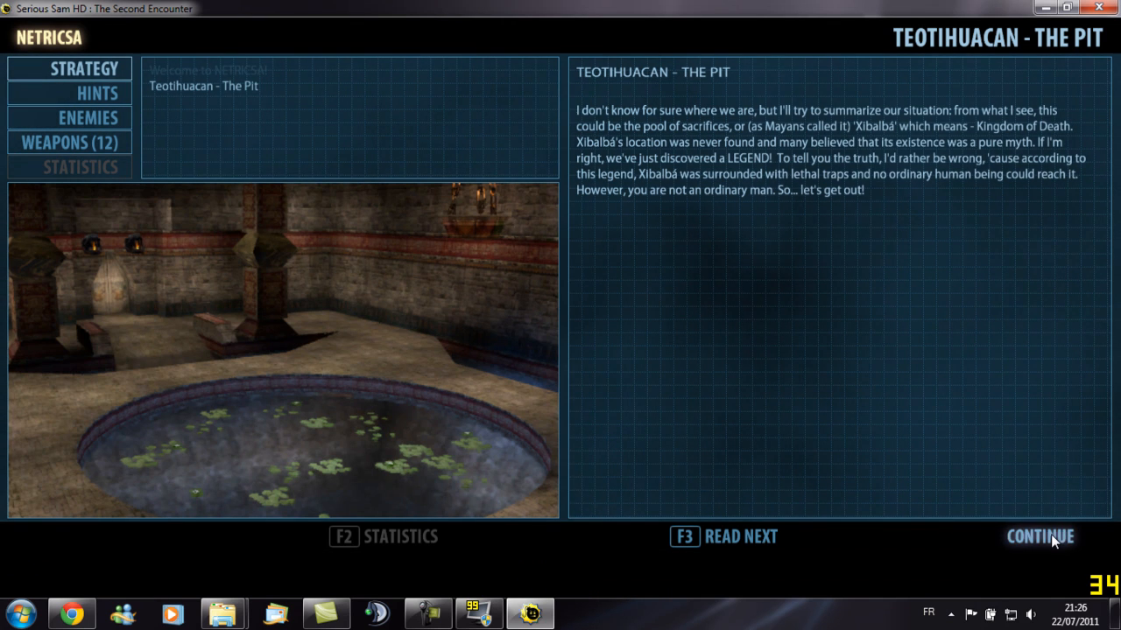
left_click(1047, 534)
- Walk around the temple corridor to capture a short gameplay clip
key("w")
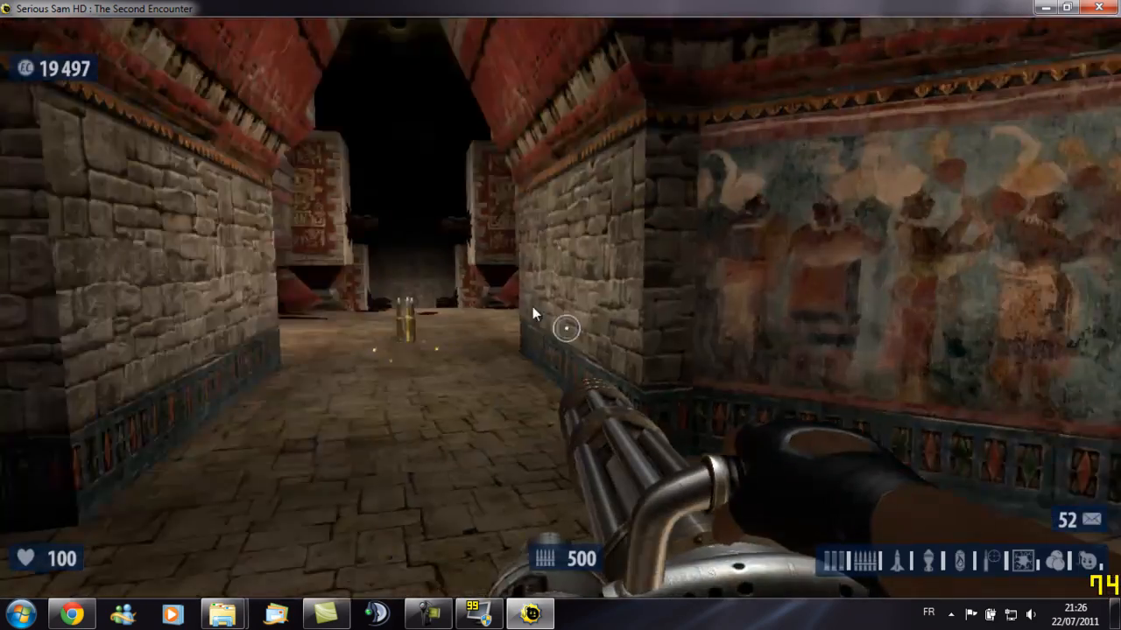
key("w")
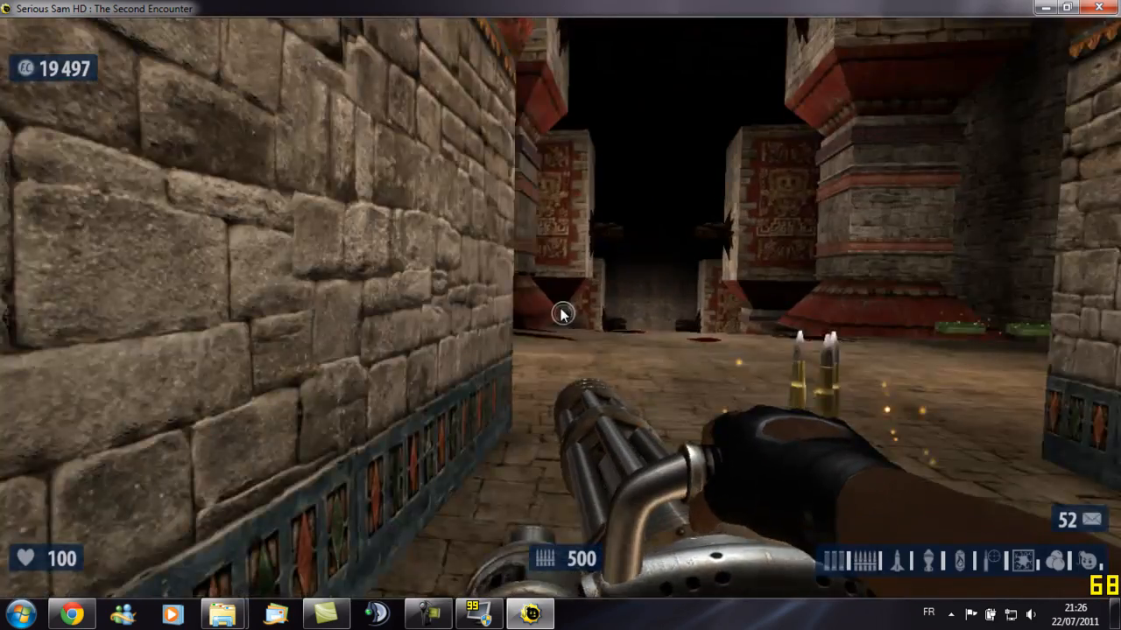
key("w")
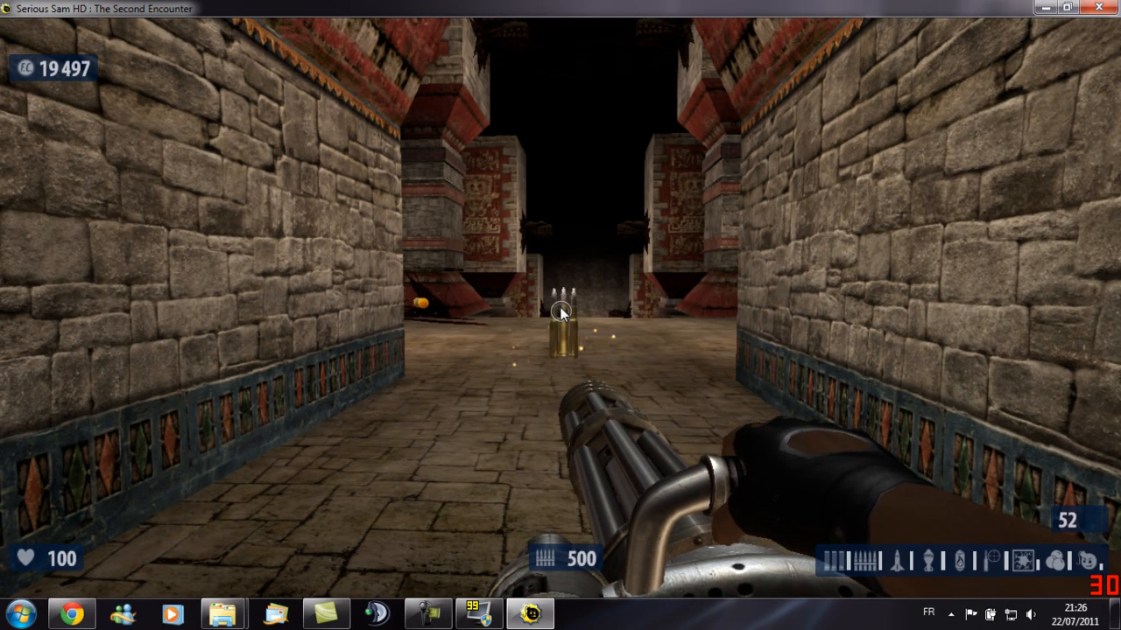
key("w")
key("w")
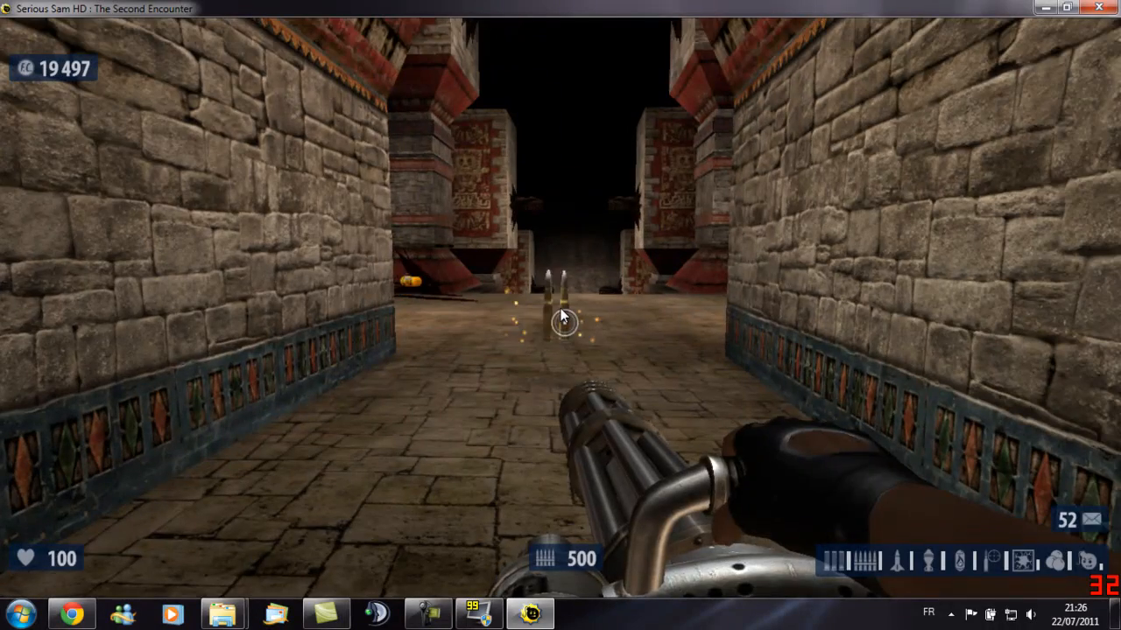
key("w")
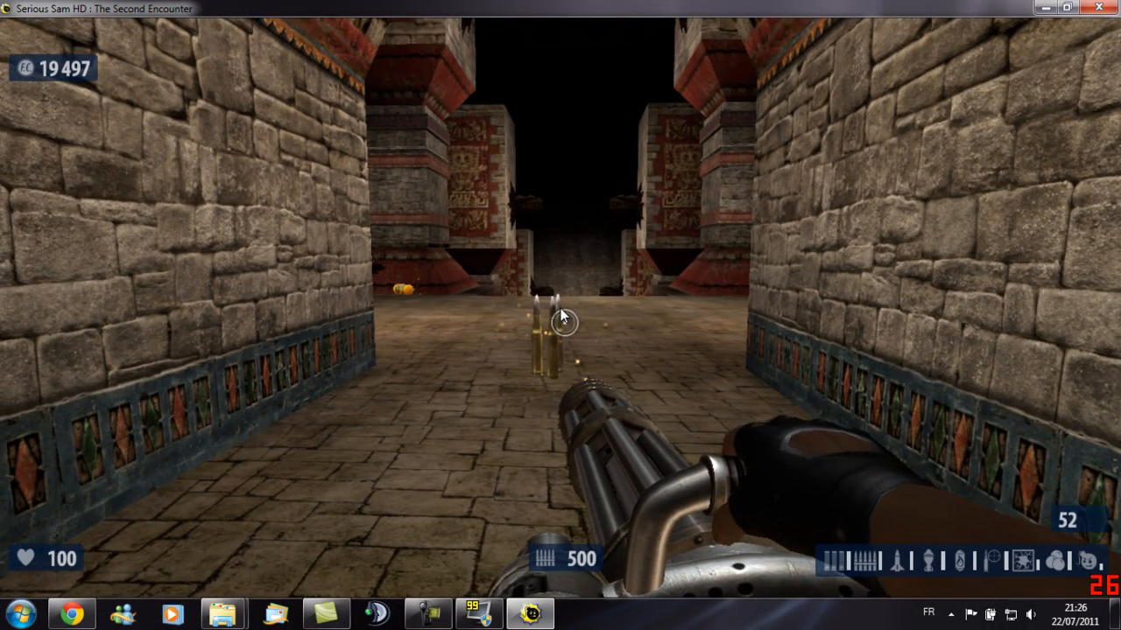
key("w")
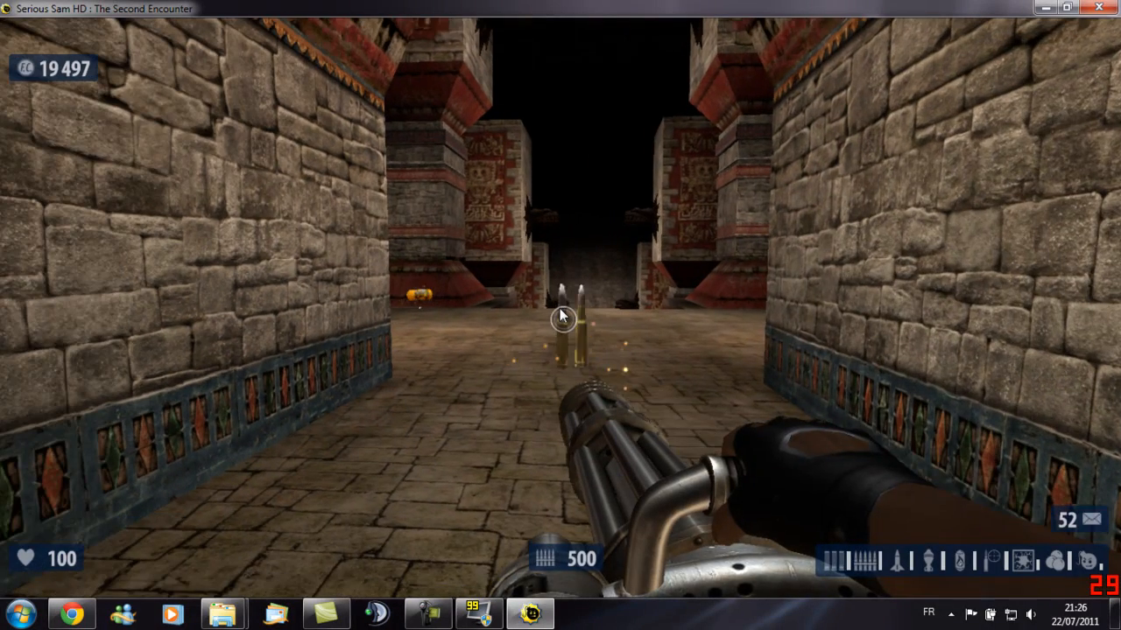
key("w")
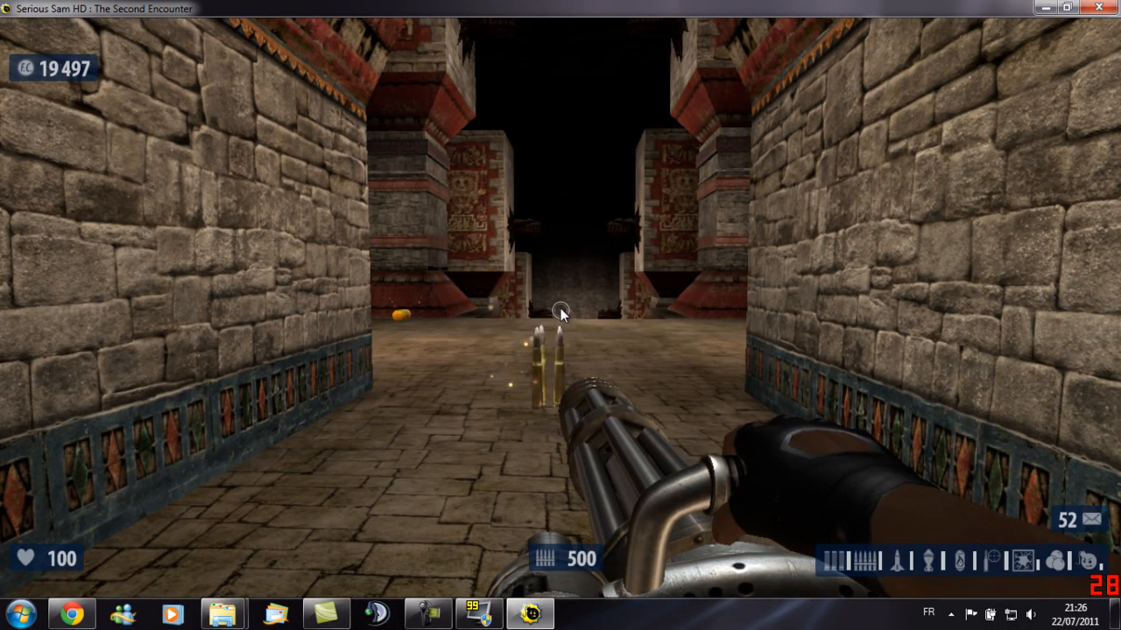
key("d")
key("a")
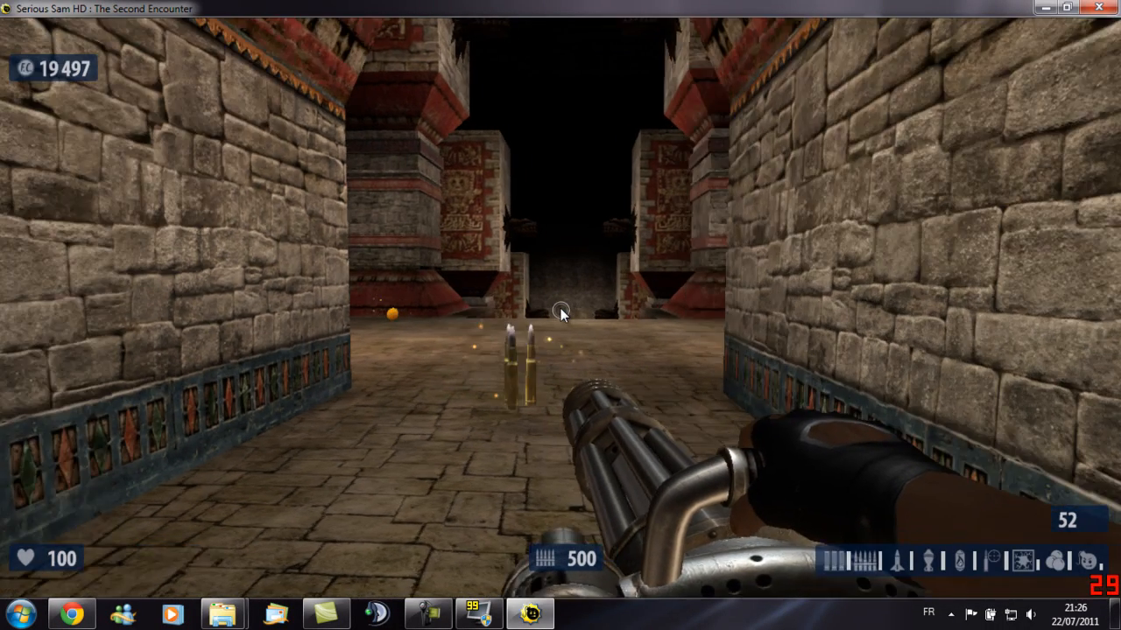
key("a")
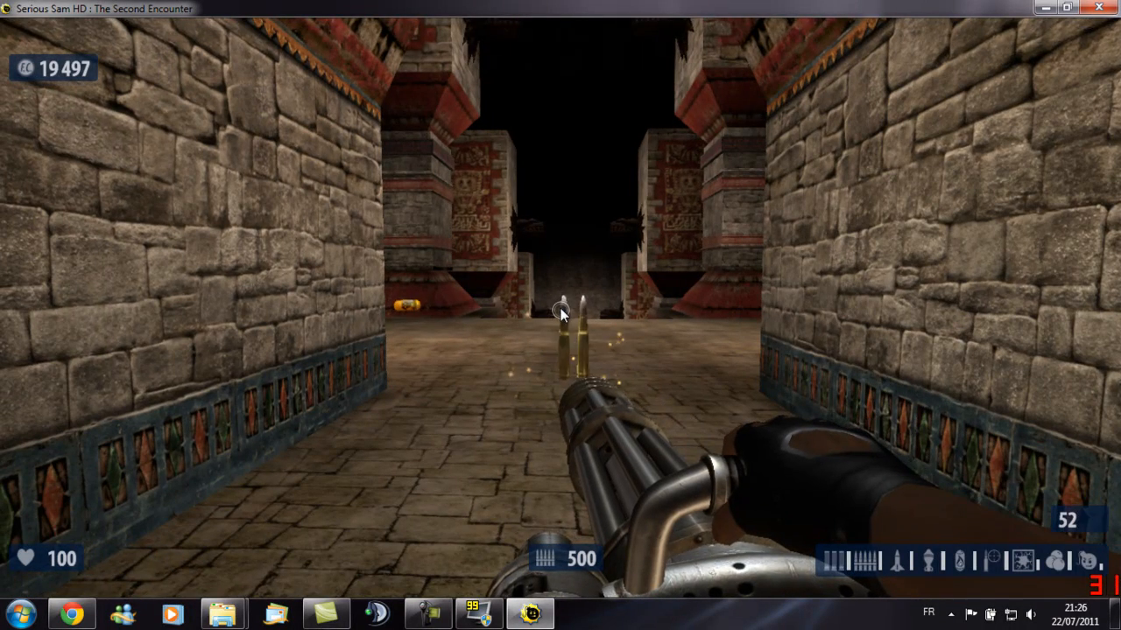
key("d")
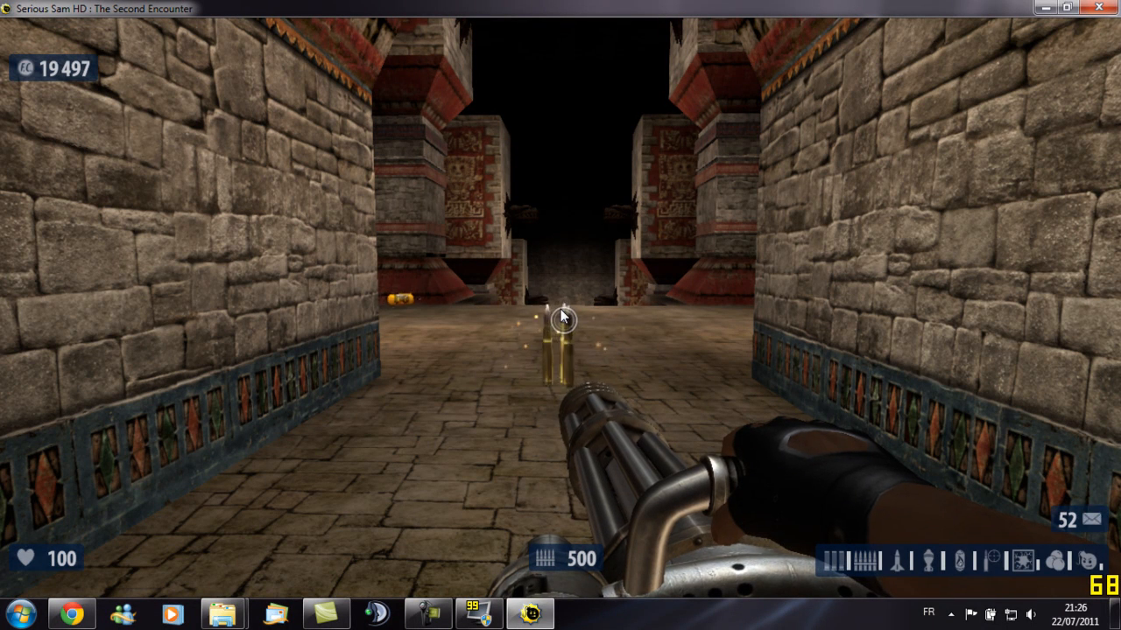
key("w")
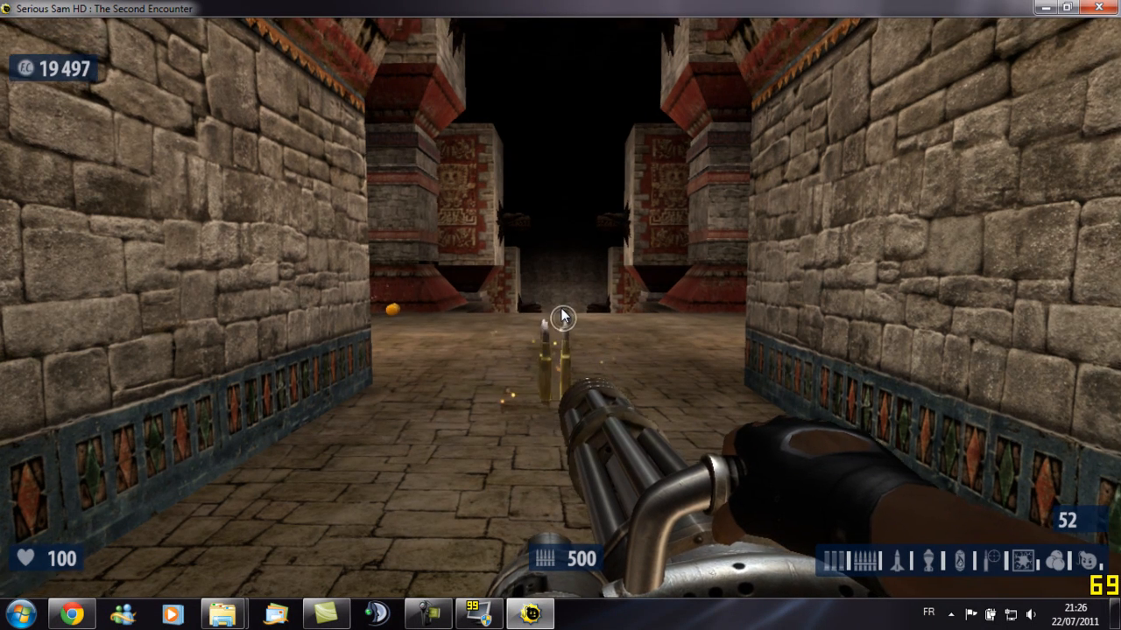
key("d")
key("a")
key("s")
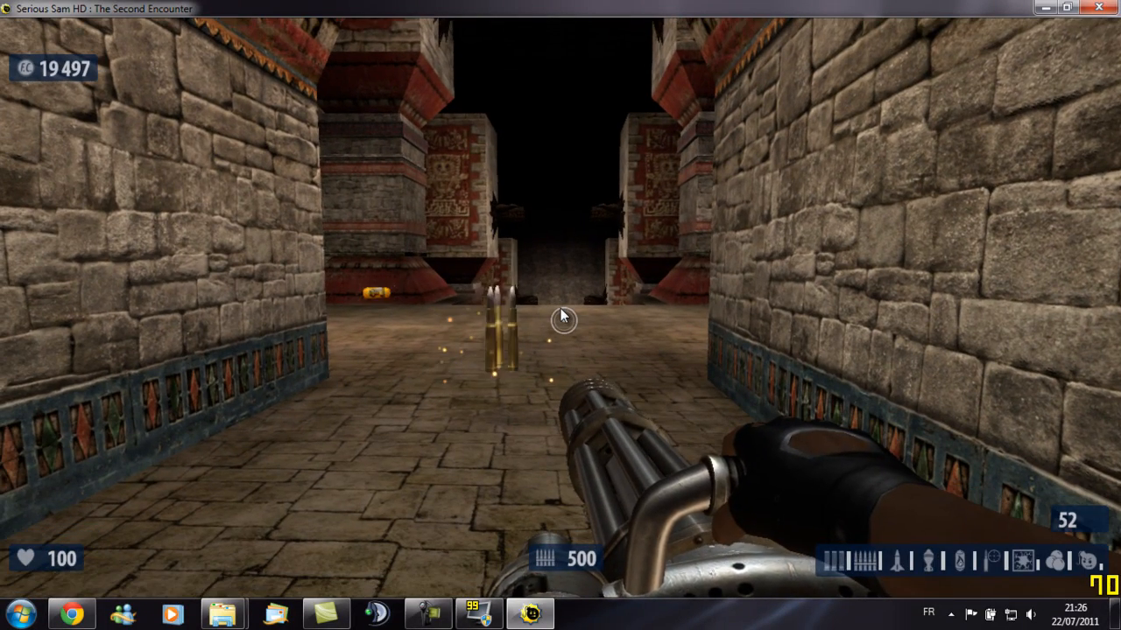
key("a")
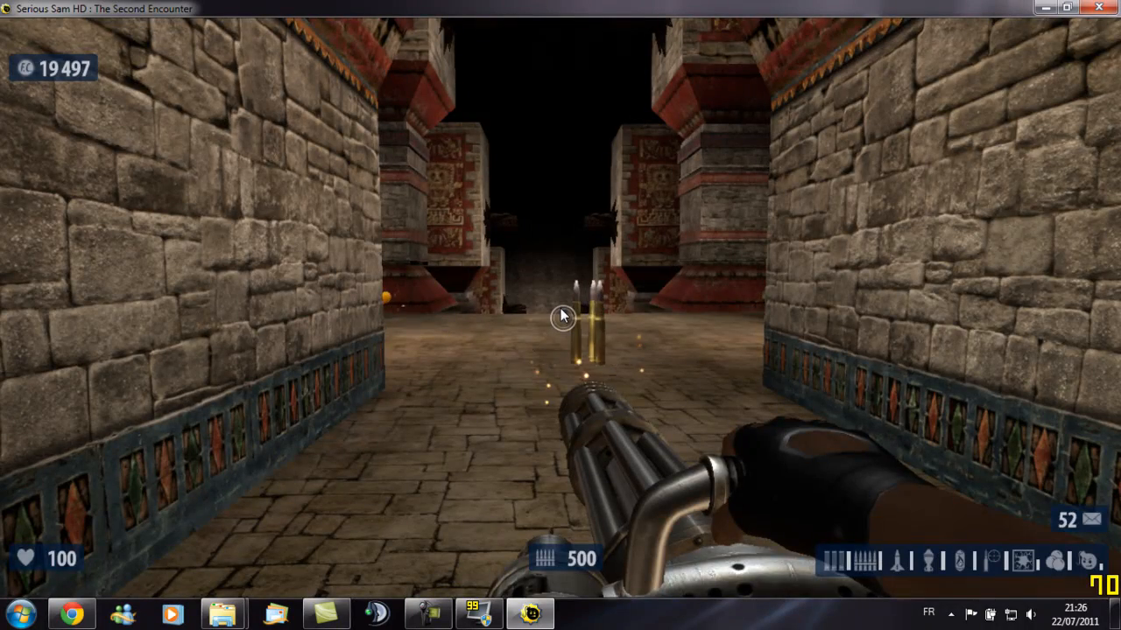
- Pause the game and close the Serious Sam HD window
key("Escape")
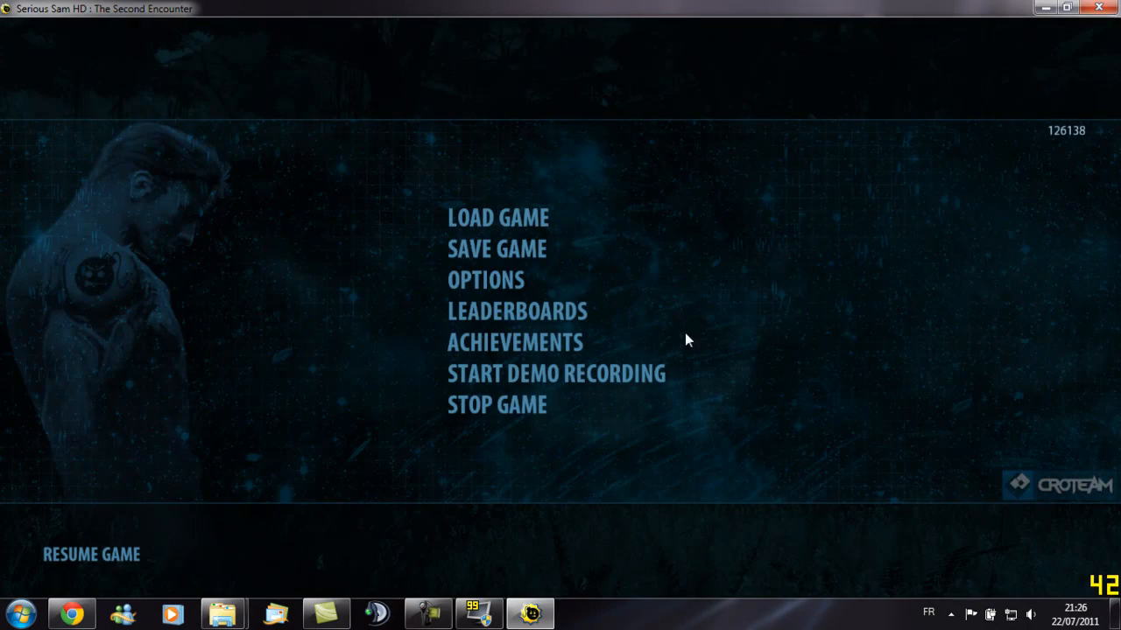
left_click(1108, 7)
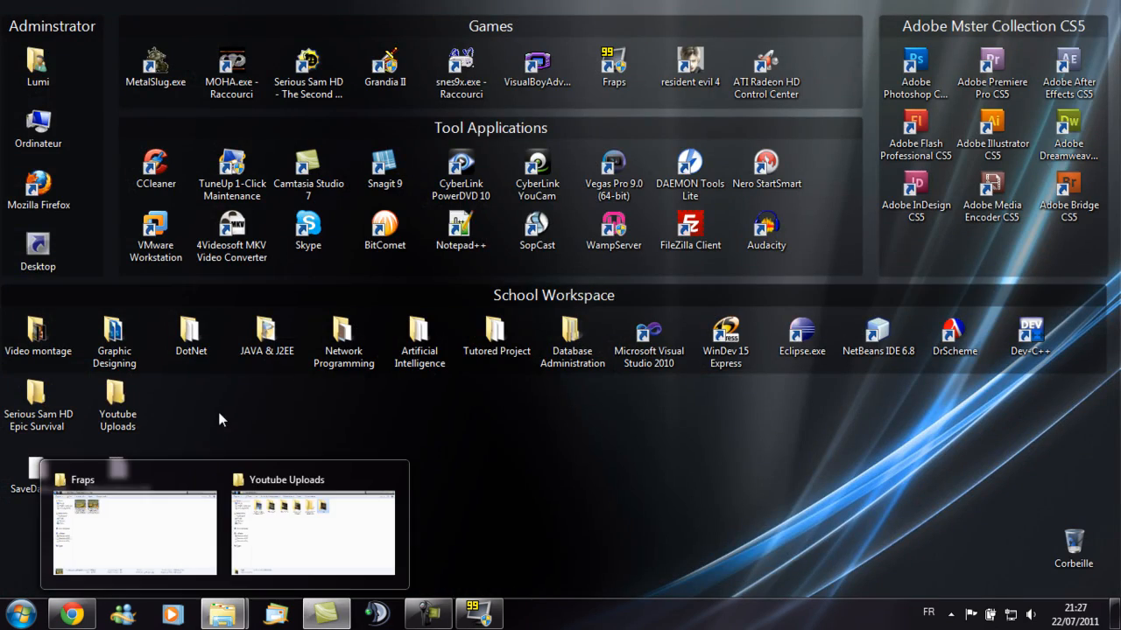
- Open the Fraps output folder, play the SamHD_TSE recording, and close the player
left_click(170, 493)
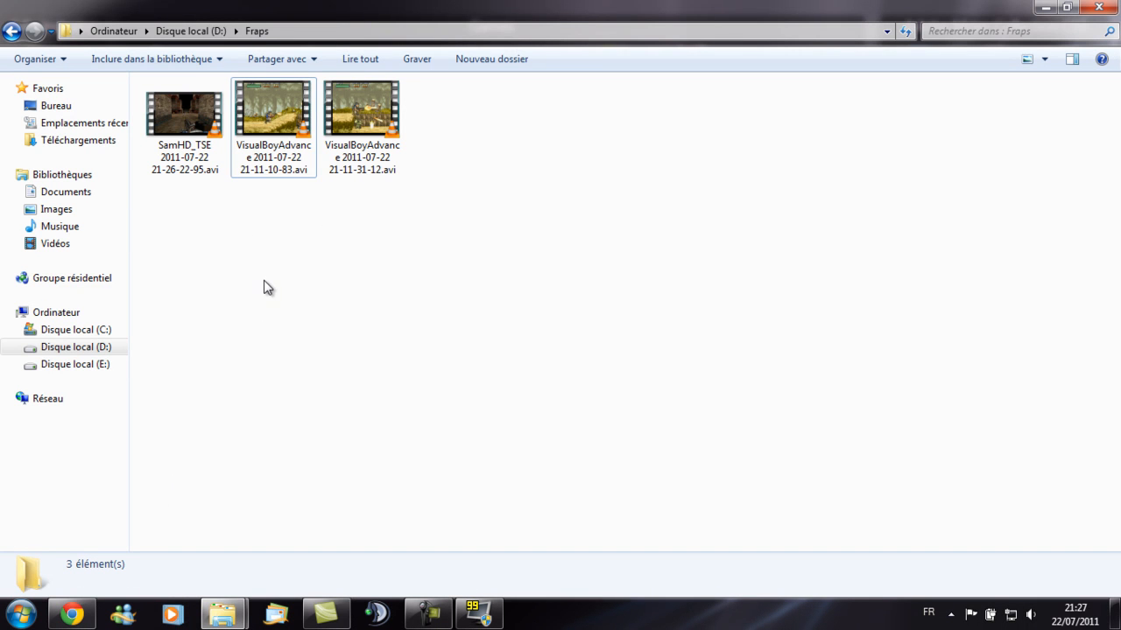
double_click(183, 129)
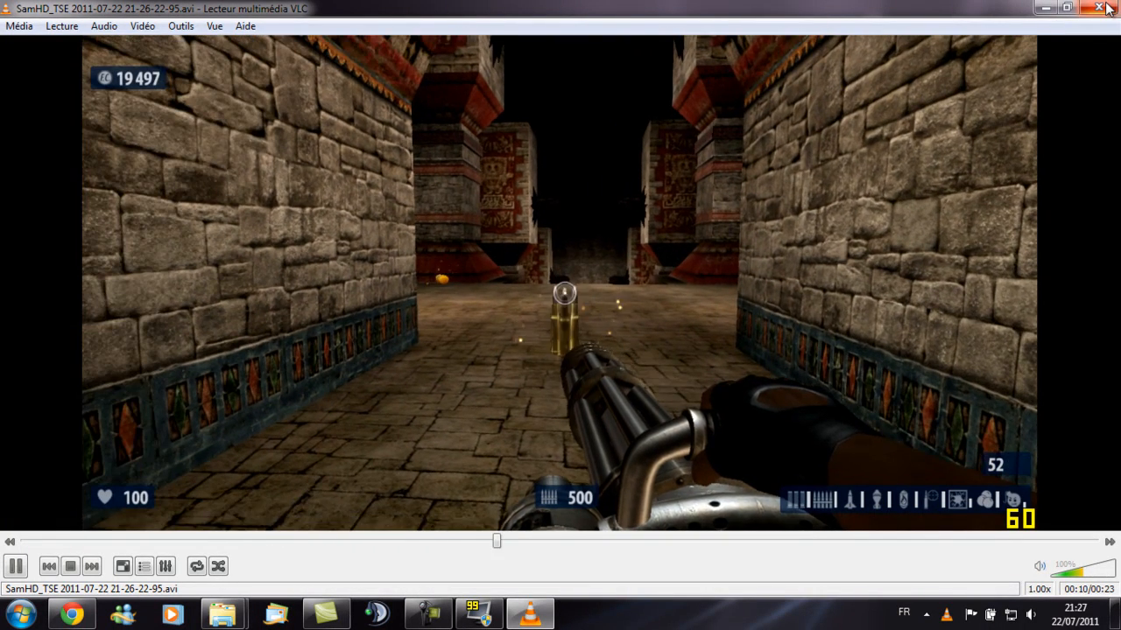
left_click(1098, 7)
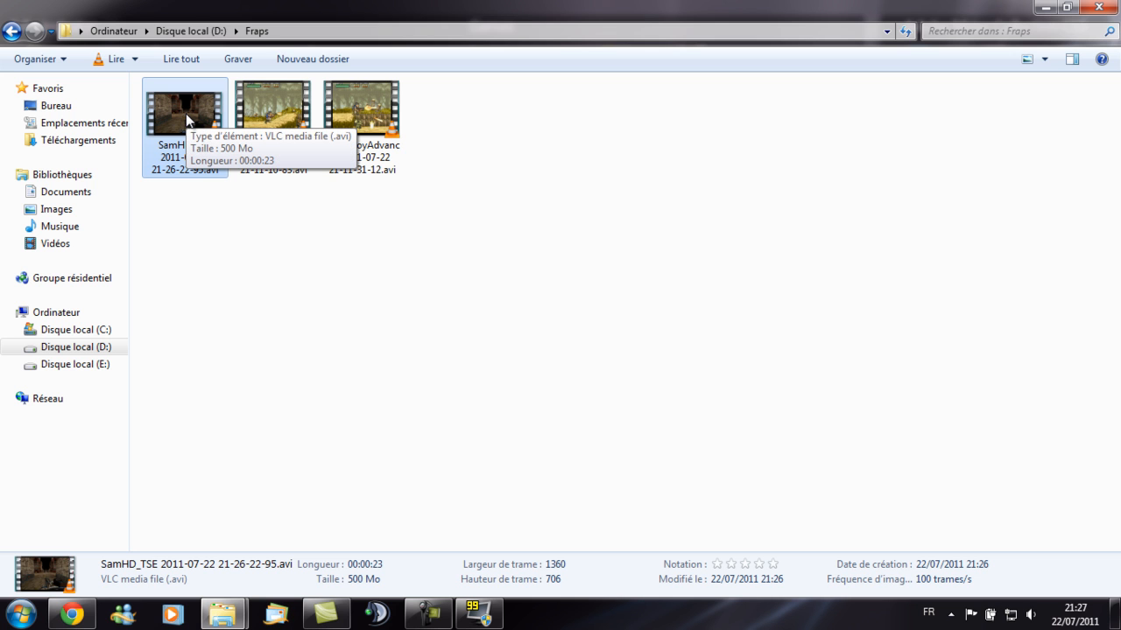
- Import the SamHD_TSE recording into the Camtasia Studio clip bin by dragging it from the Fraps folder
mouse_move(329, 622)
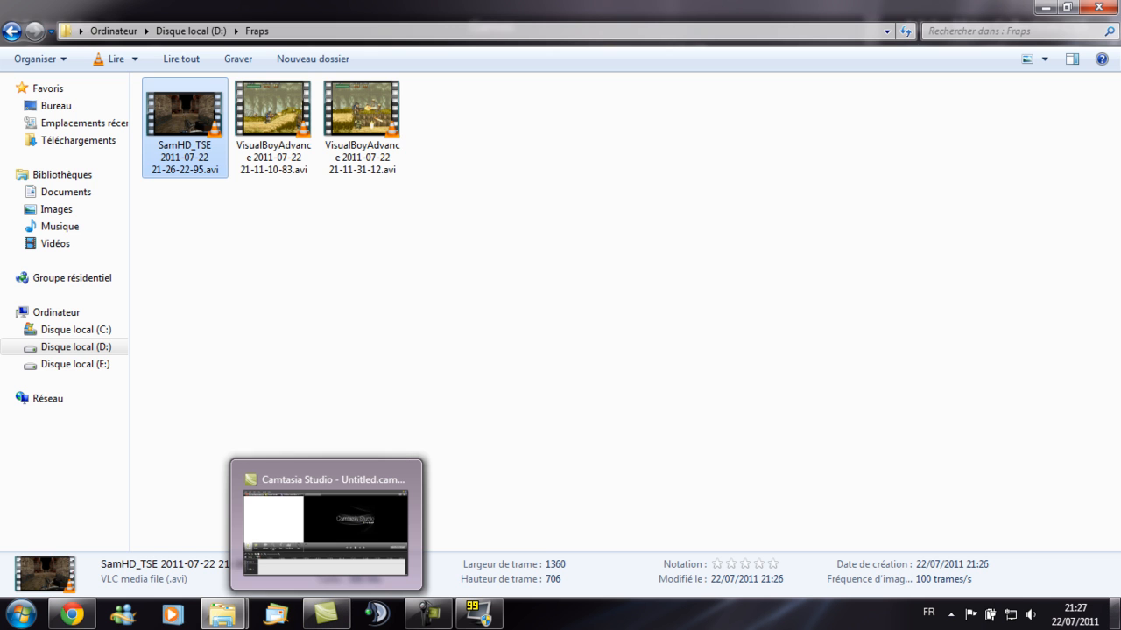
left_click(1115, 614)
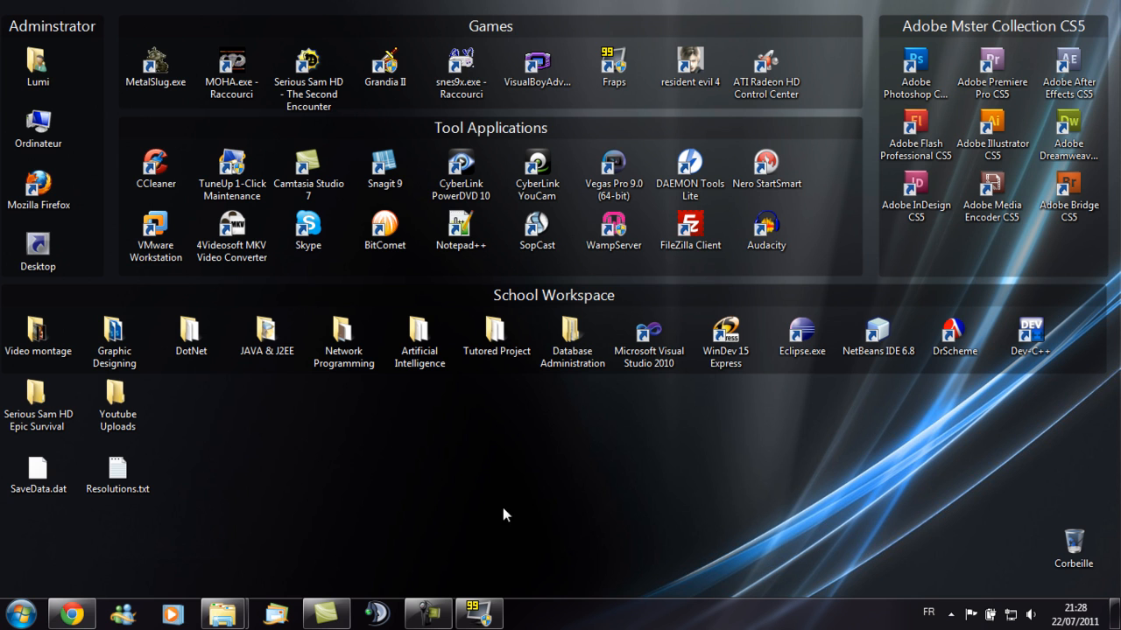
left_click(325, 614)
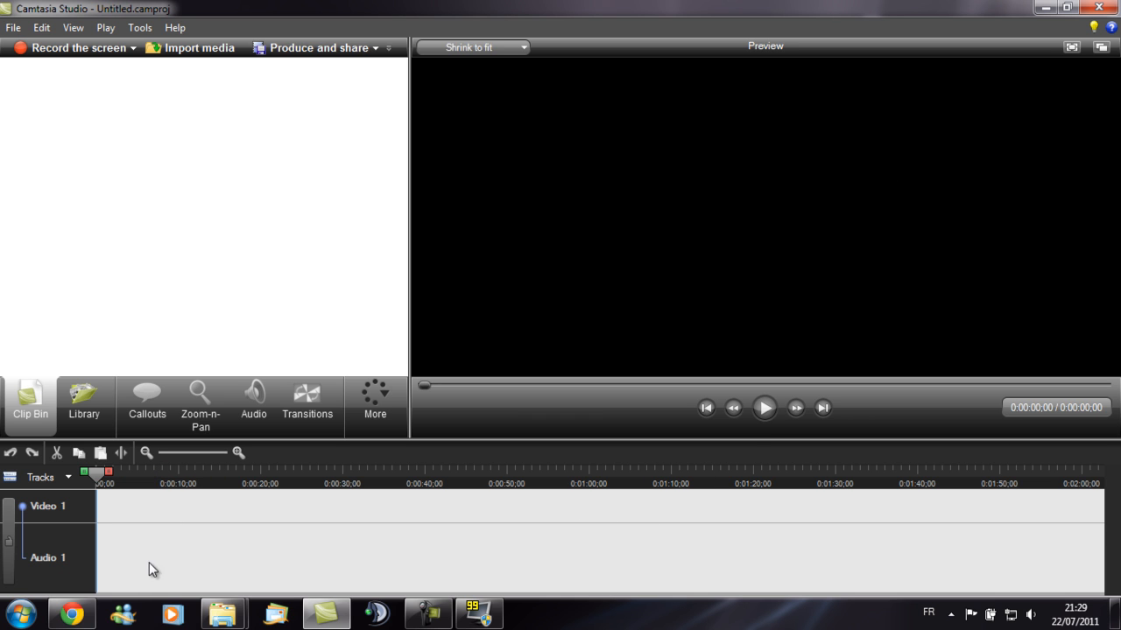
mouse_move(222, 615)
left_click(122, 526)
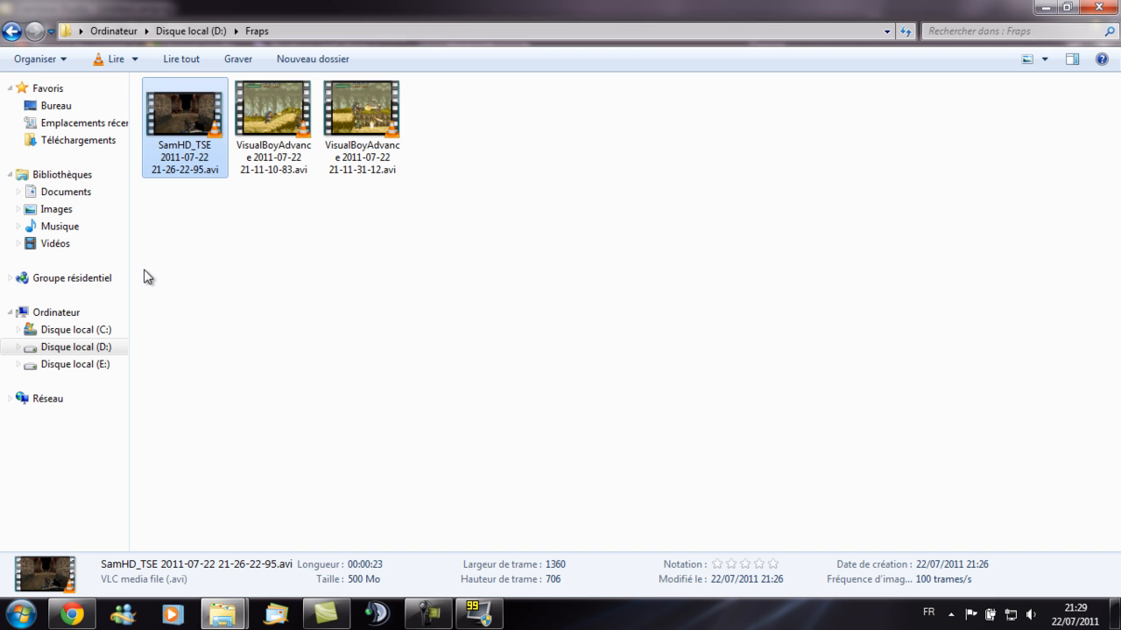
left_click_drag(177, 111, 146, 225)
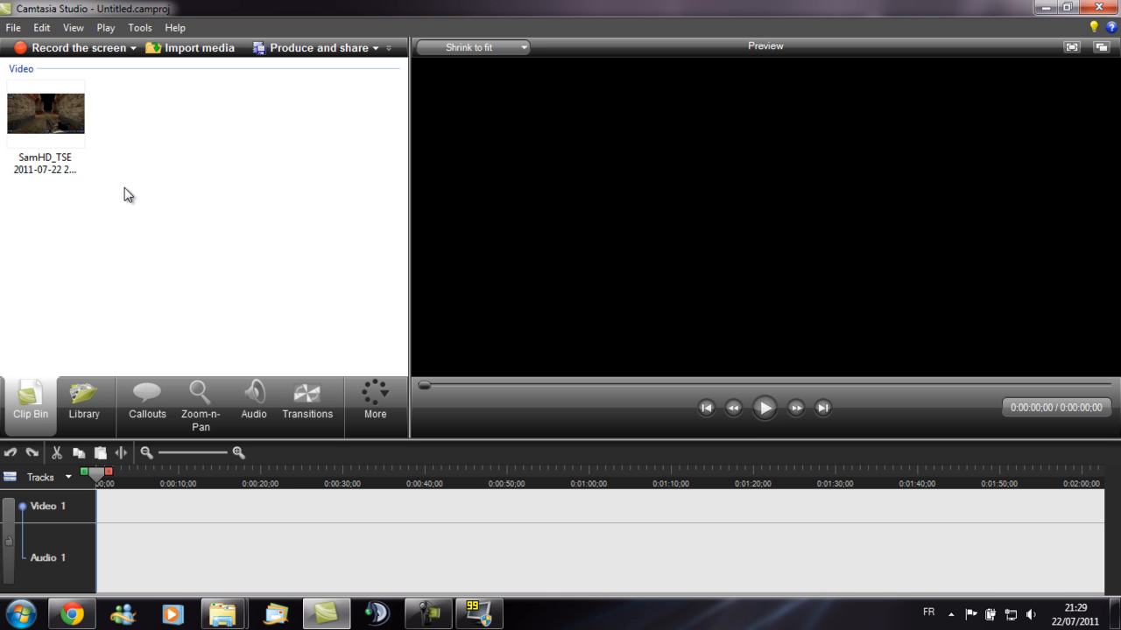
- Place the SamHD_TSE clip from the clip bin onto the timeline's video track
left_click(39, 117)
left_click_drag(40, 117, 99, 520)
left_click_drag(125, 580, 182, 523)
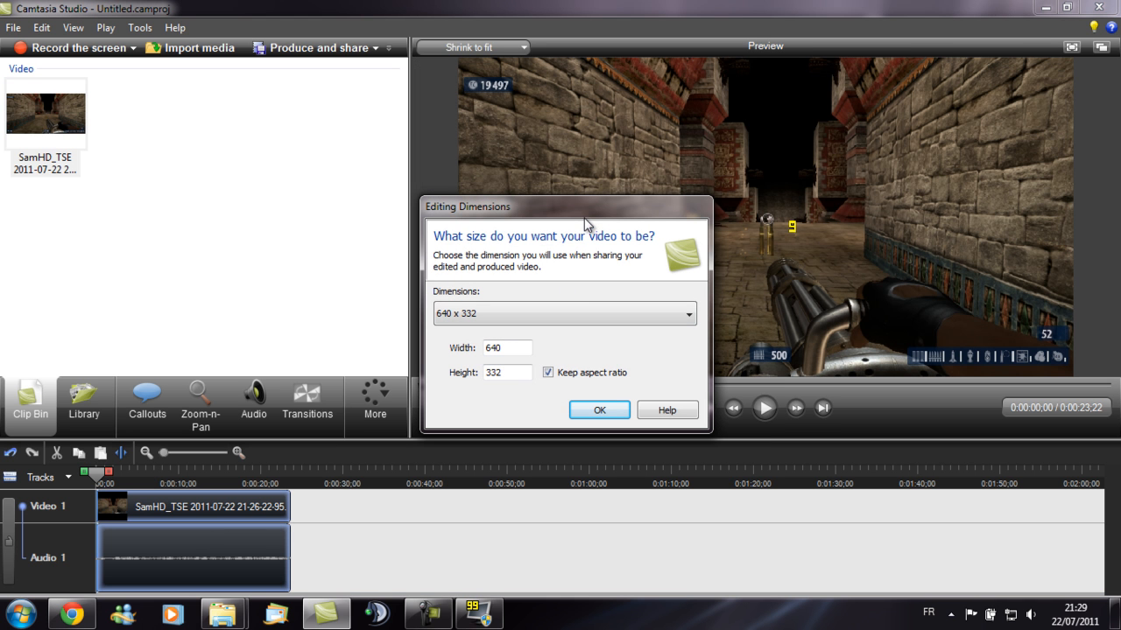
- Set the editing dimensions to 1280 x 720 (YouTube & HD)
left_click(547, 312)
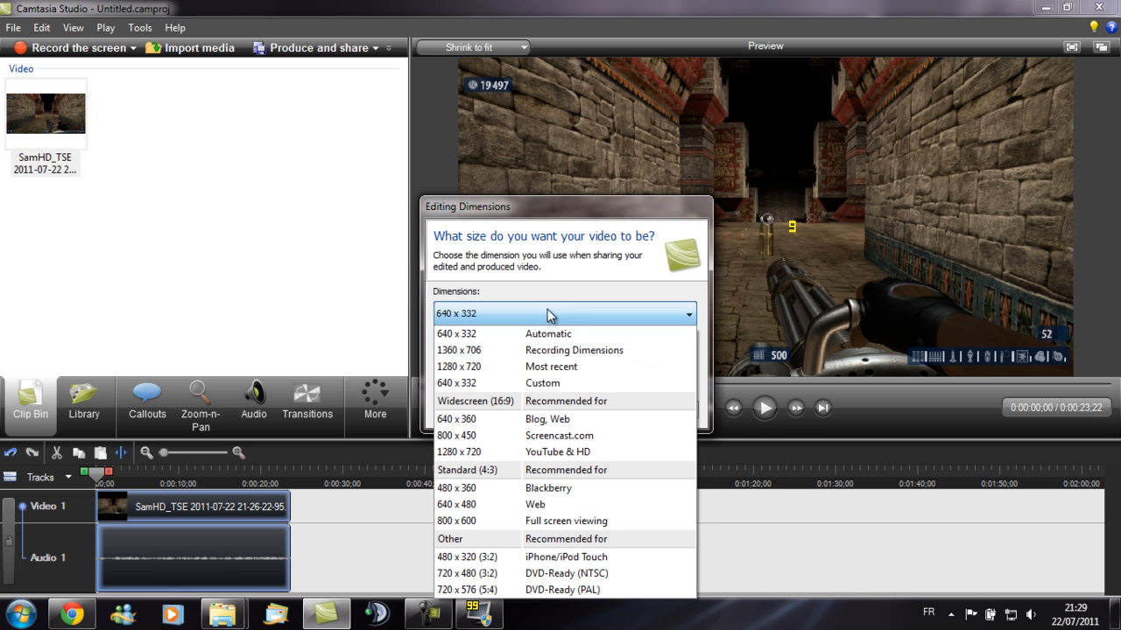
left_click(524, 452)
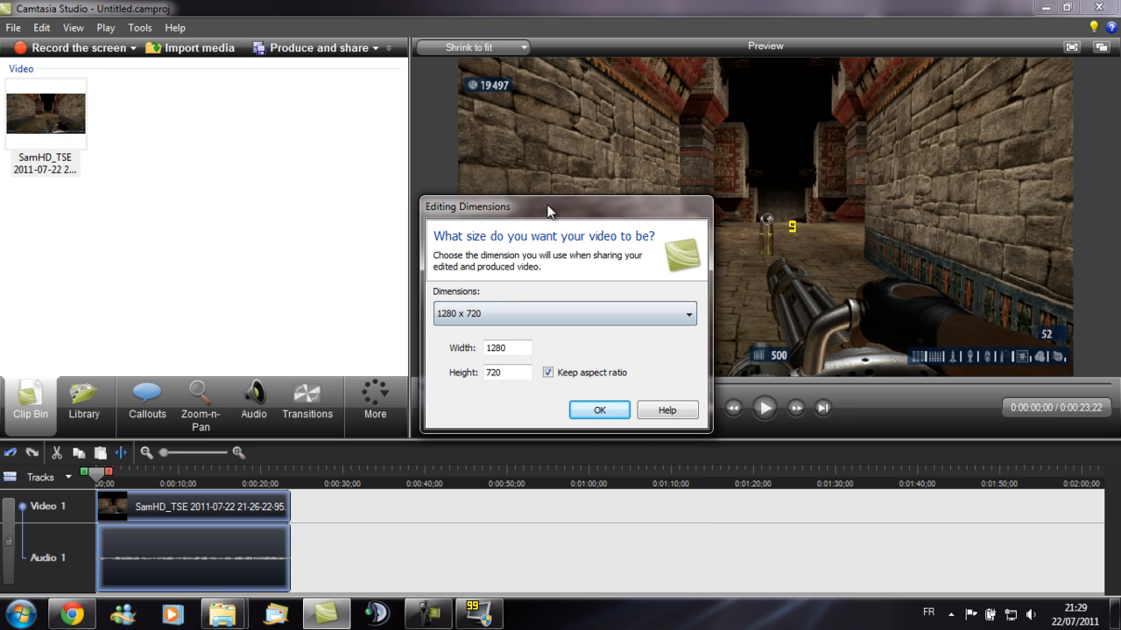
left_click(595, 410)
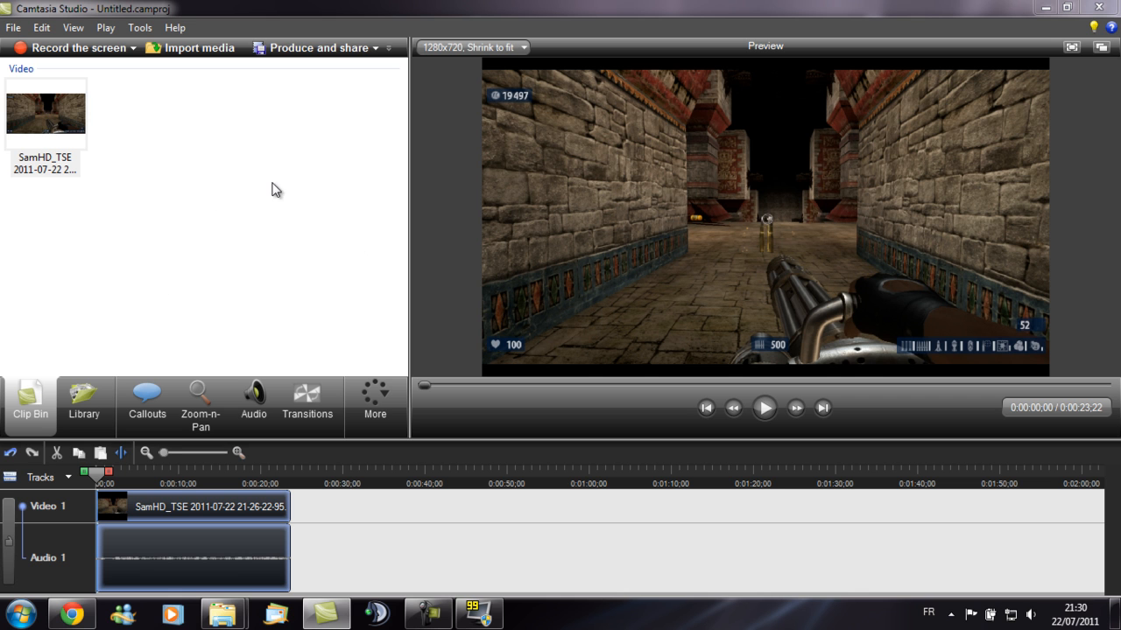
- Add a Text Callout and move it to the middle of the preview
left_click(140, 409)
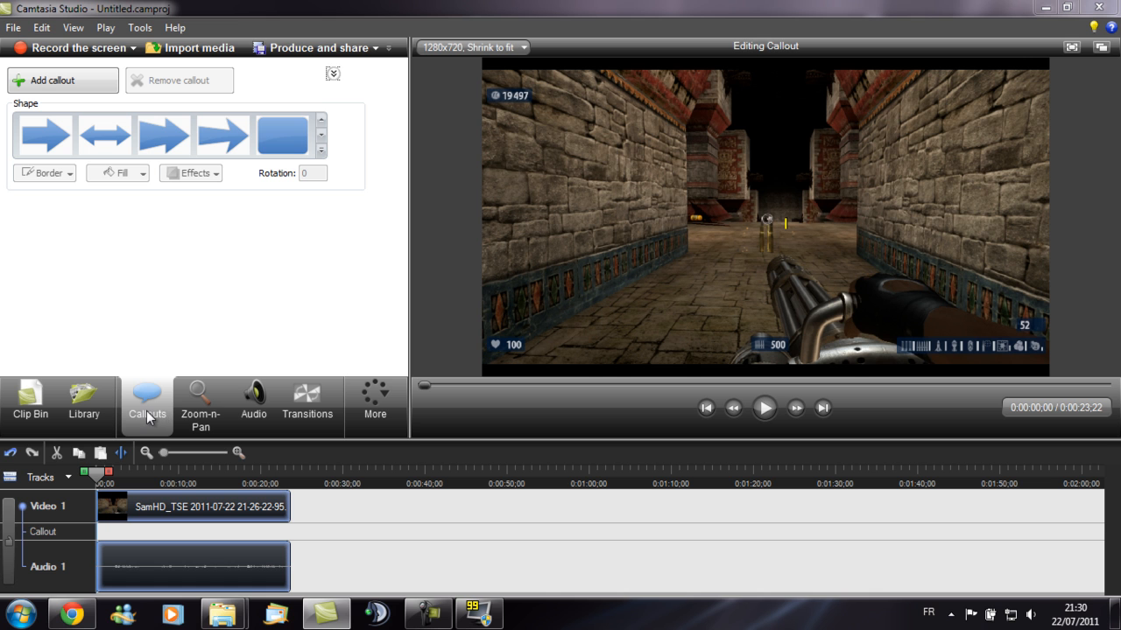
left_click(322, 152)
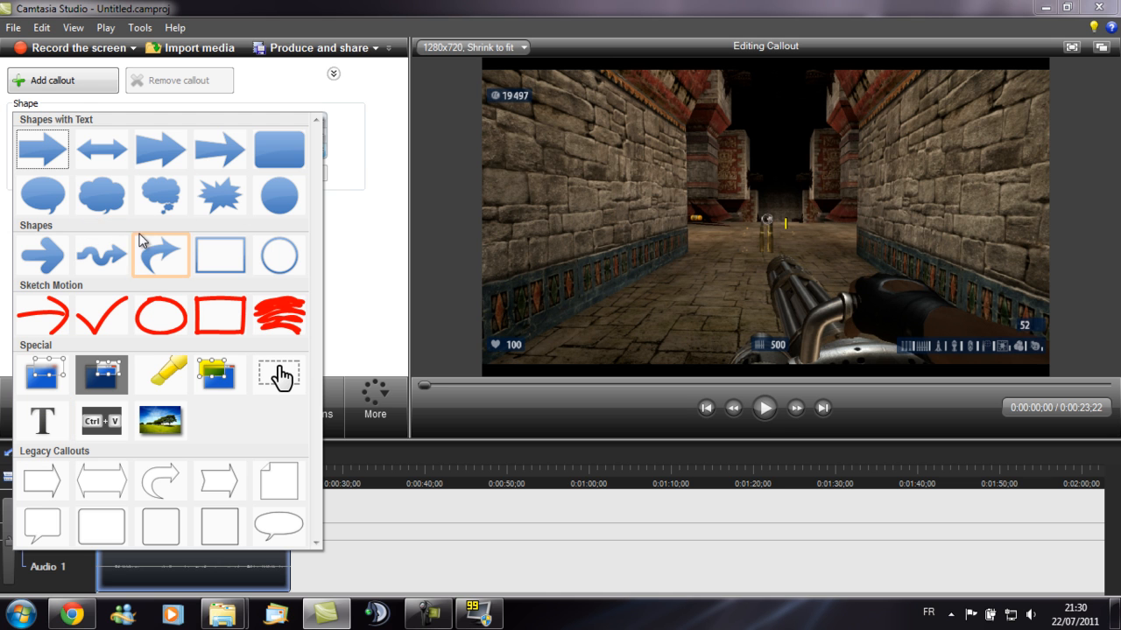
left_click(43, 426)
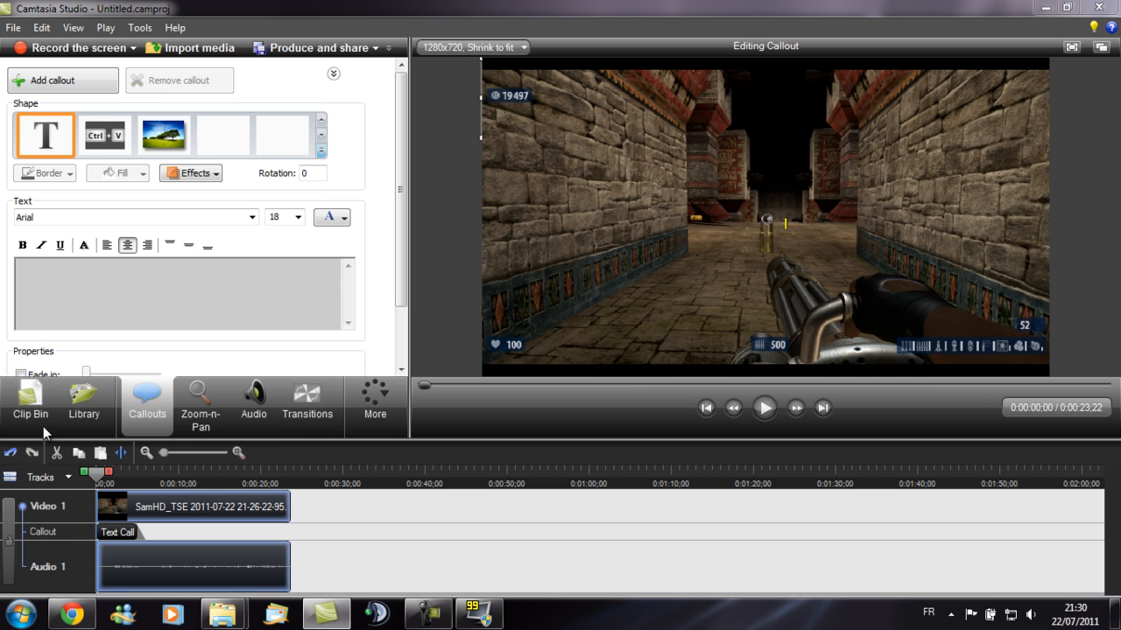
left_click_drag(586, 113, 722, 230)
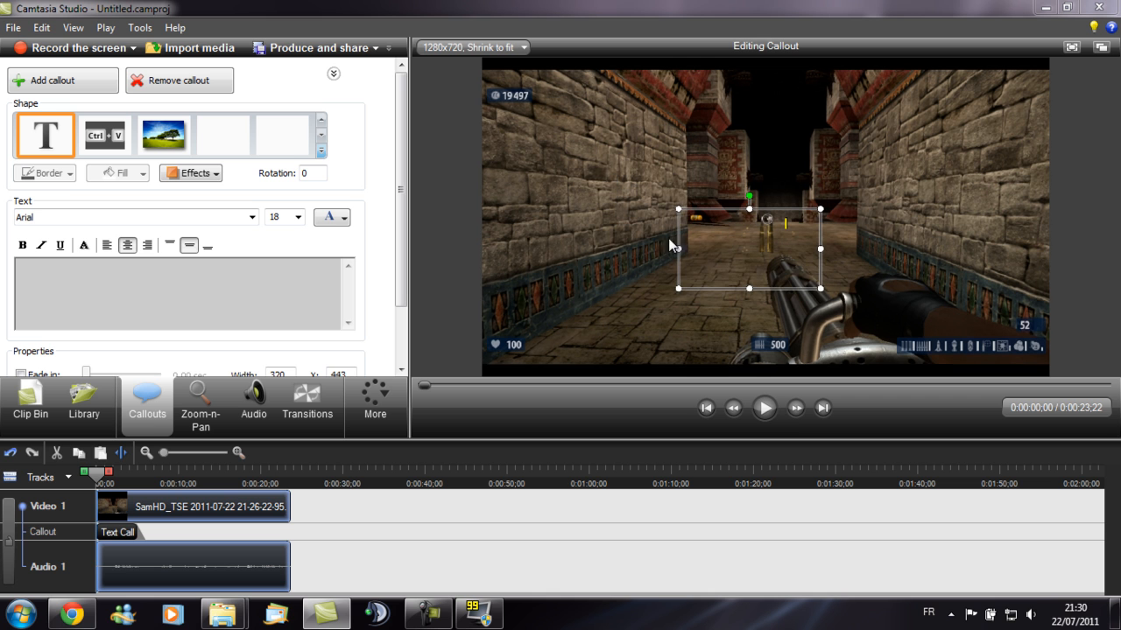
- Enter "Copyright X" as the callout text
left_click(205, 276)
type("C")
key("BackSpace")
type("Copyr")
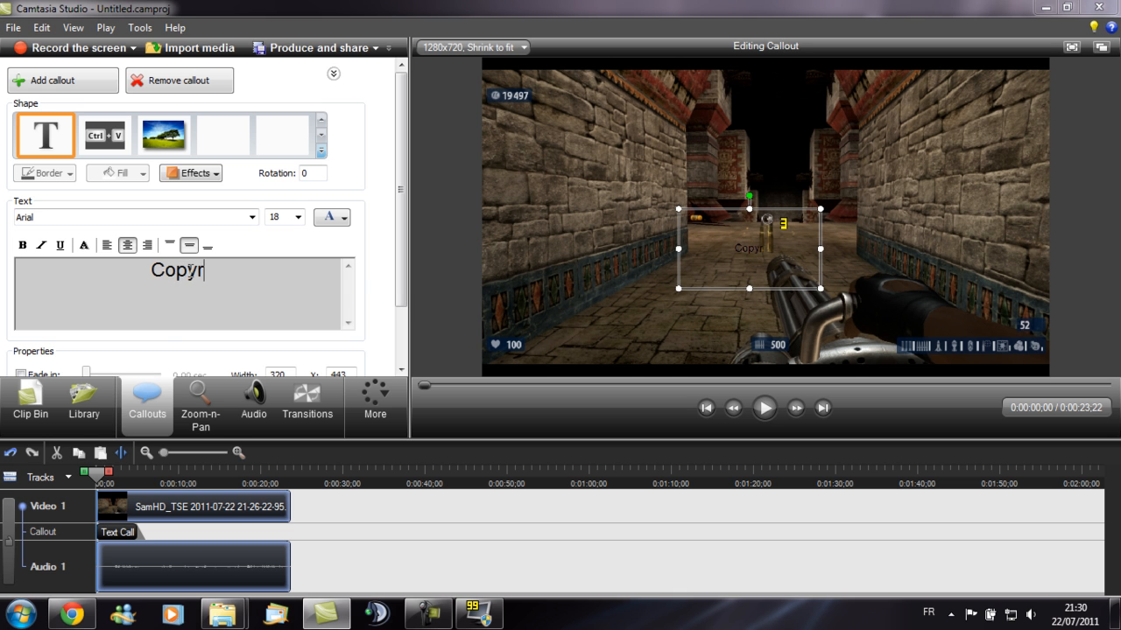
type("ight X")
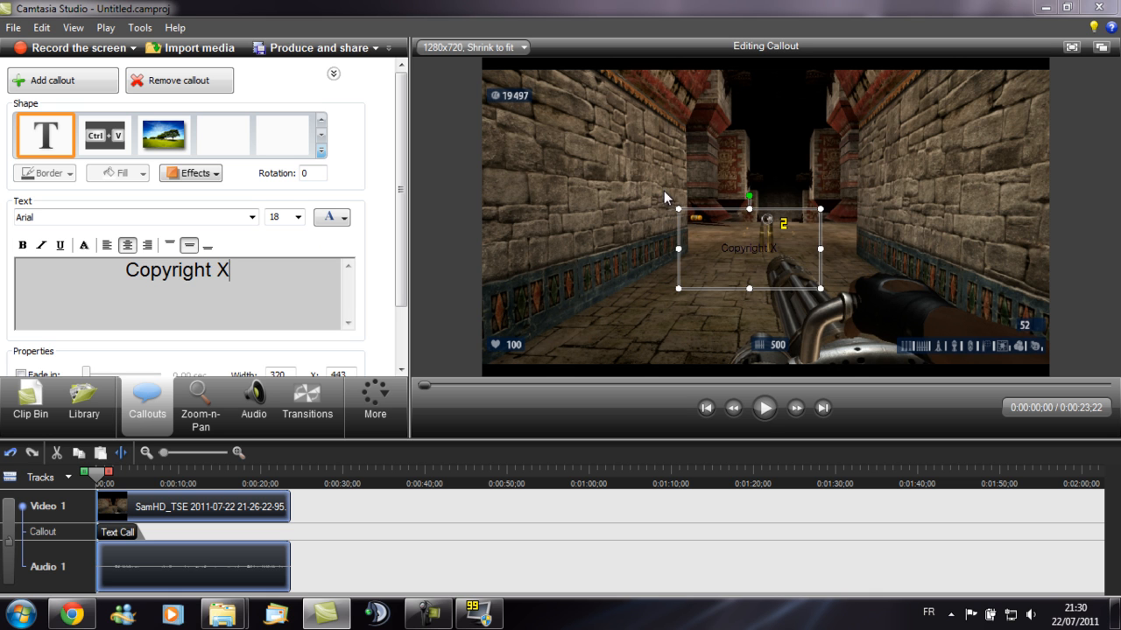
- Make the callout text white and bold
left_click_drag(230, 273, 94, 280)
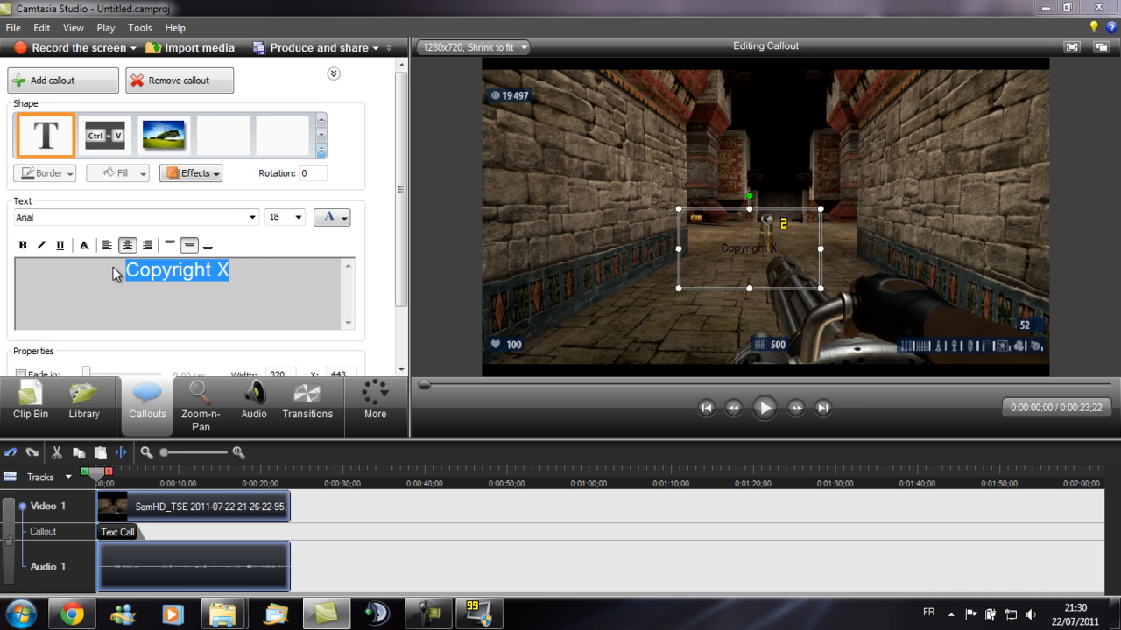
left_click(345, 221)
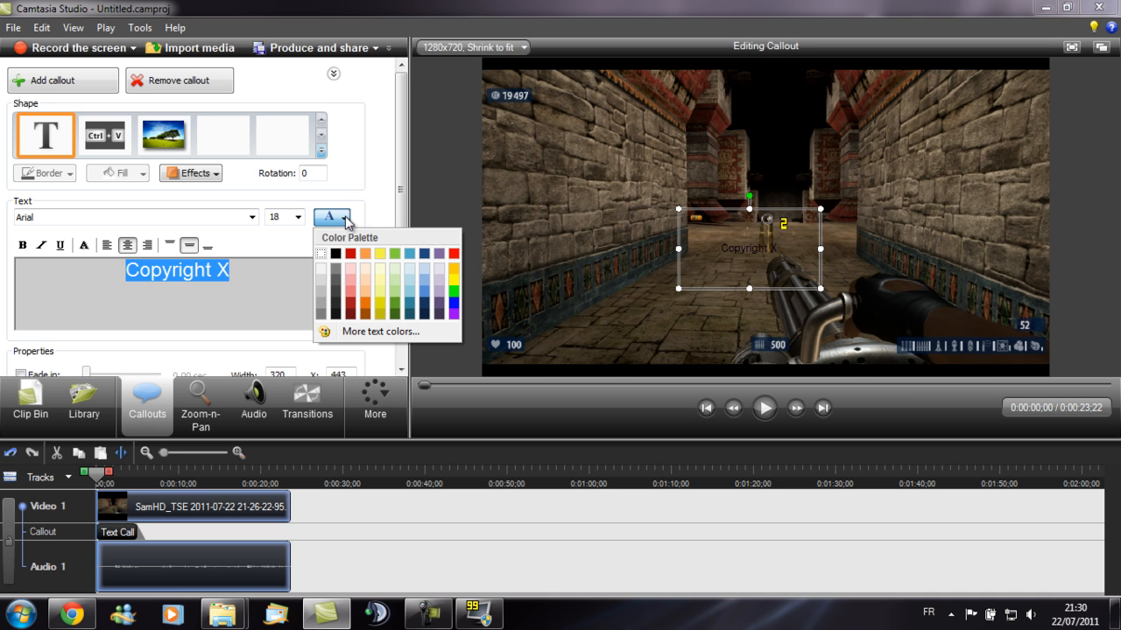
left_click(321, 254)
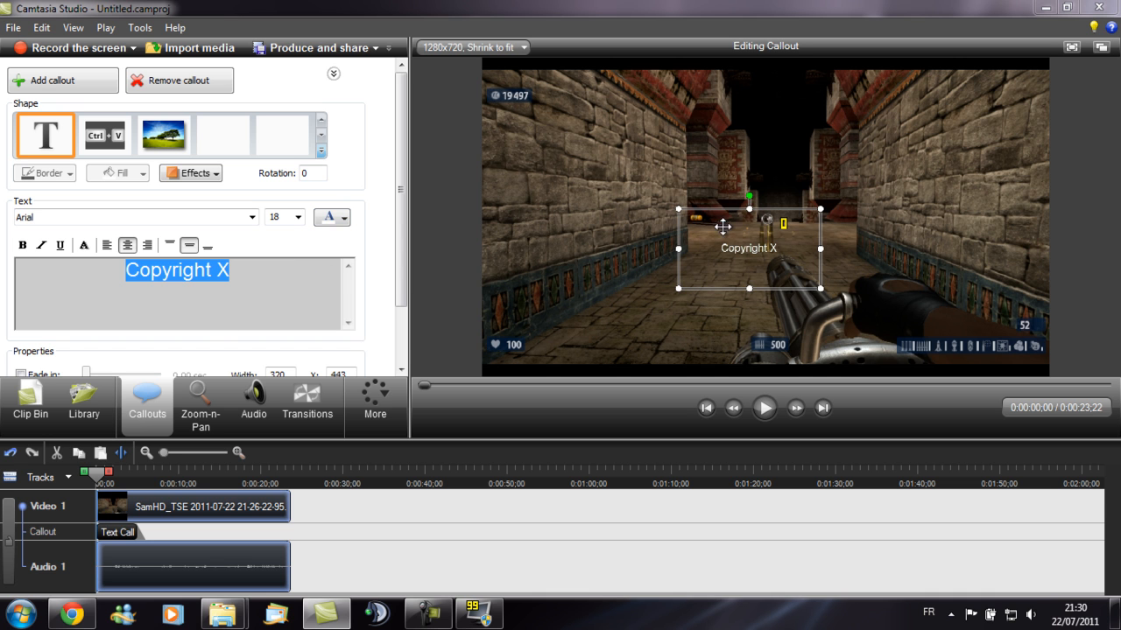
left_click(23, 245)
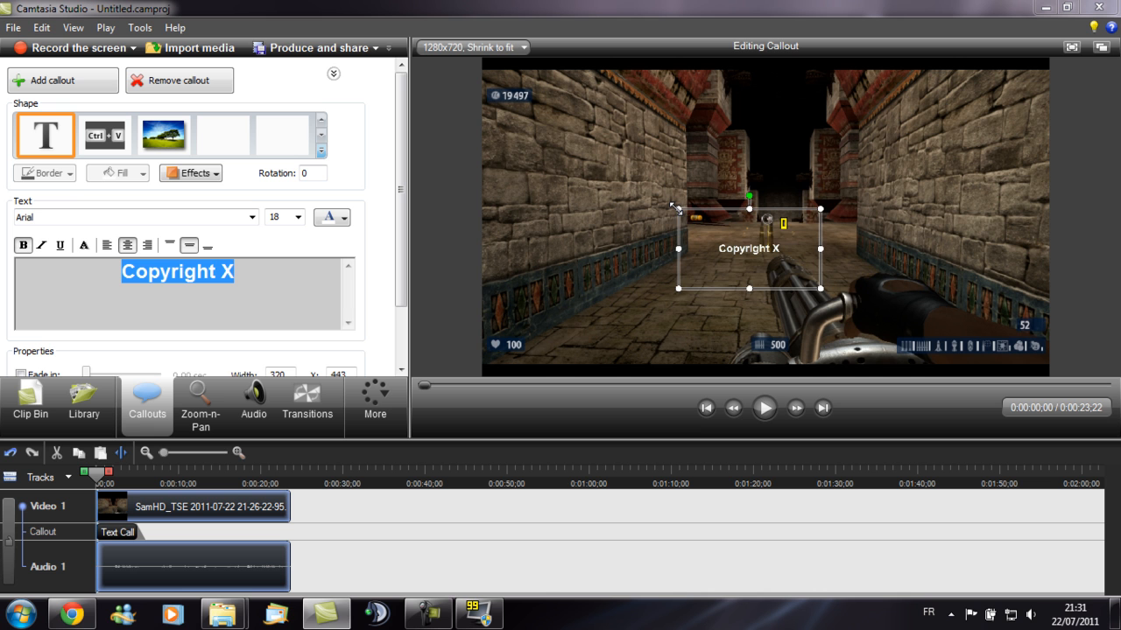
- Move the callout to the bottom-right corner of the video, below the game HUD
left_click_drag(675, 209, 970, 349)
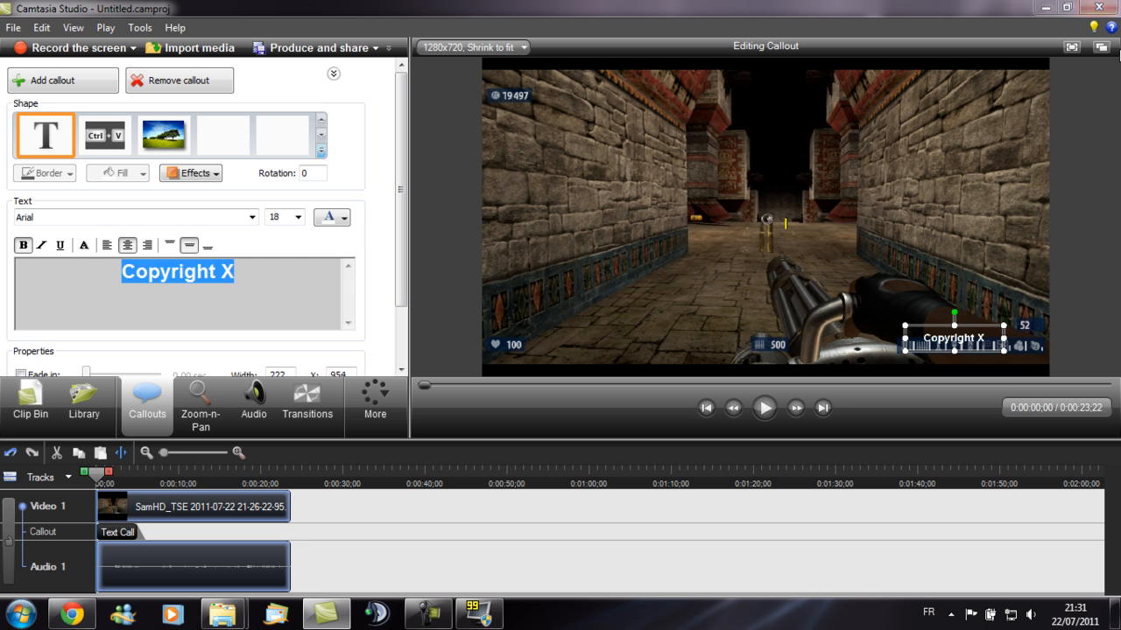
left_click(1103, 53)
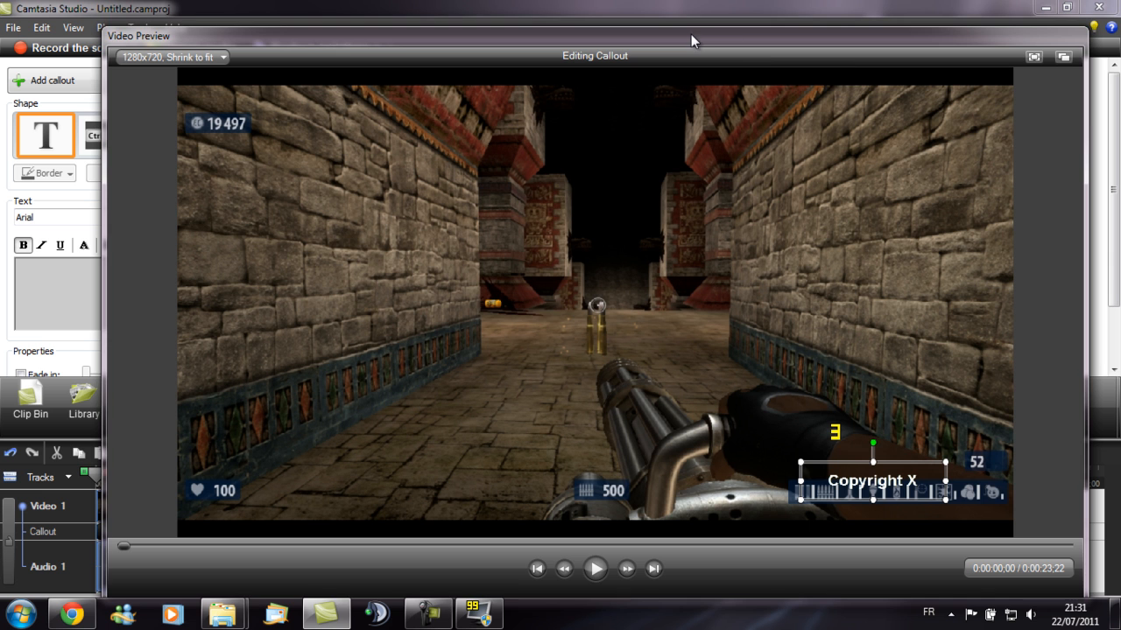
left_click_drag(686, 33, 657, 22)
left_click_drag(873, 483, 943, 516)
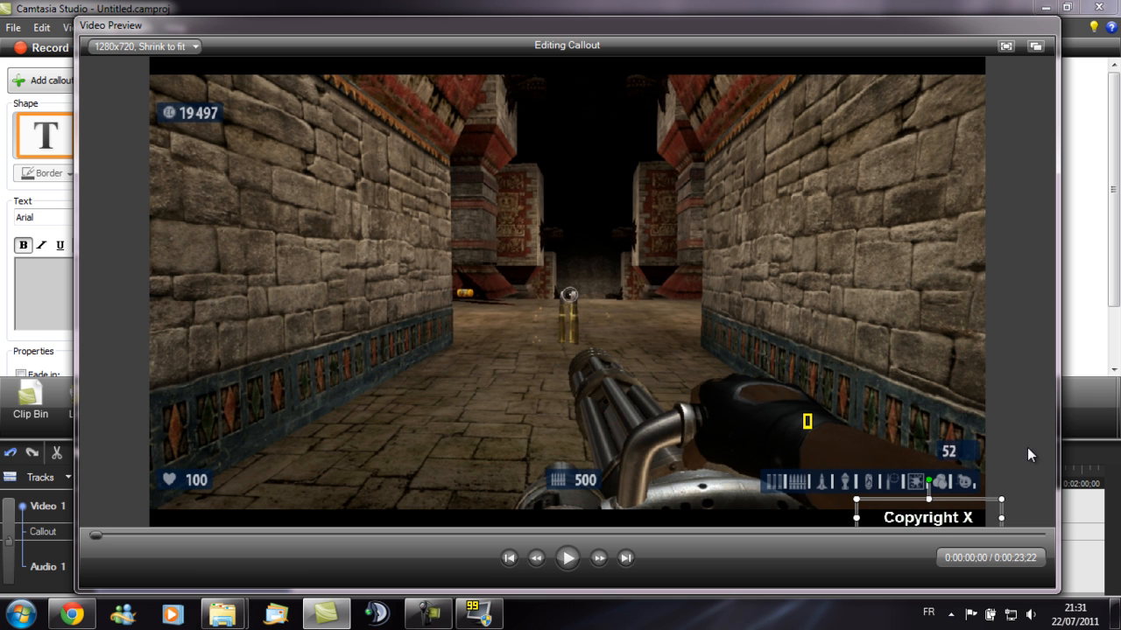
left_click(1034, 47)
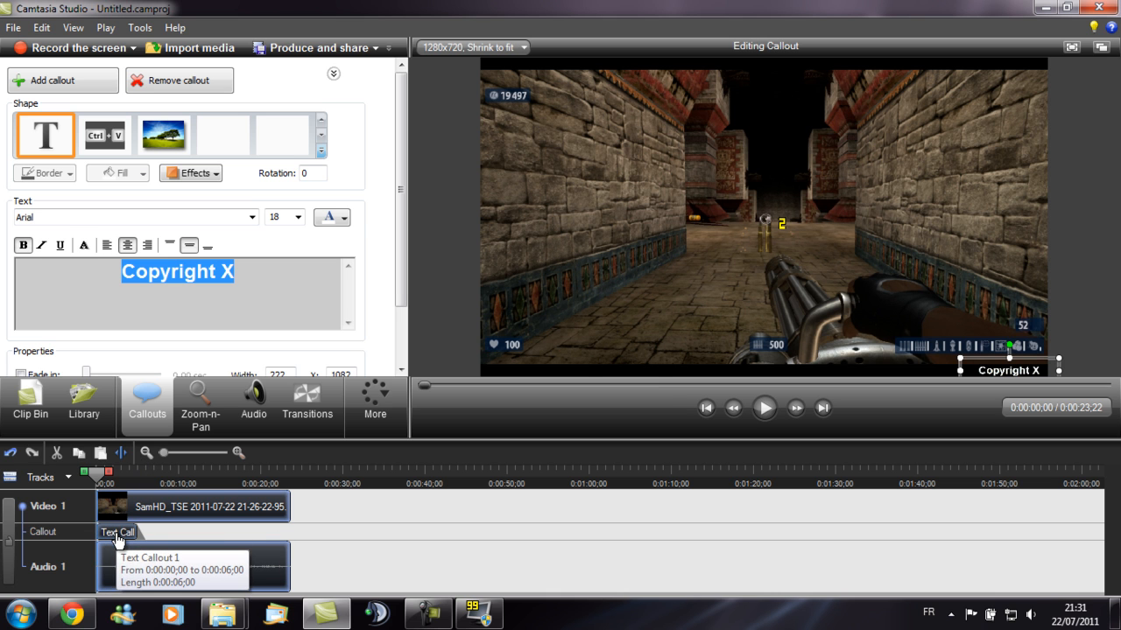
- Disable the callout's fade-out and extend the callout across the whole clip on the timeline
scroll(396, 228, "down", 3)
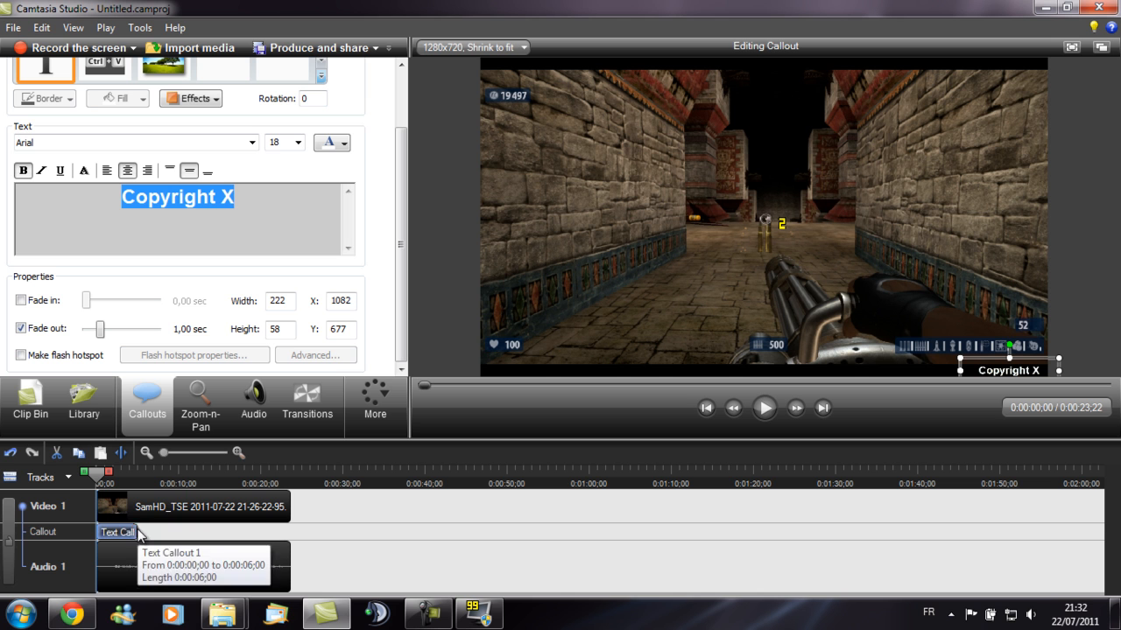
left_click(22, 329)
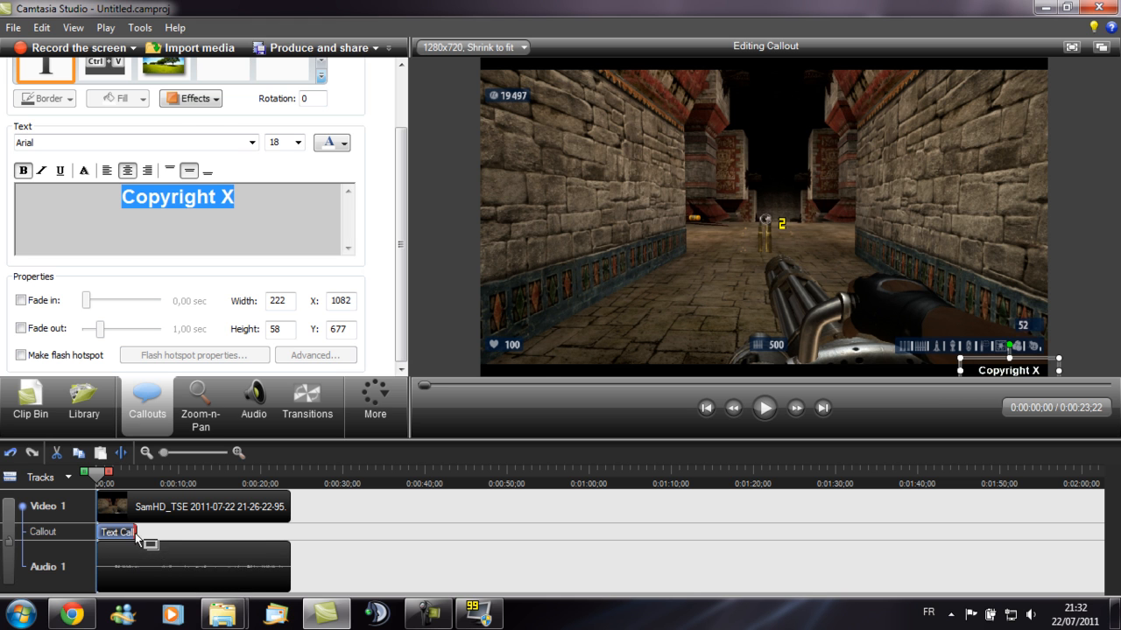
left_click_drag(134, 533, 321, 533)
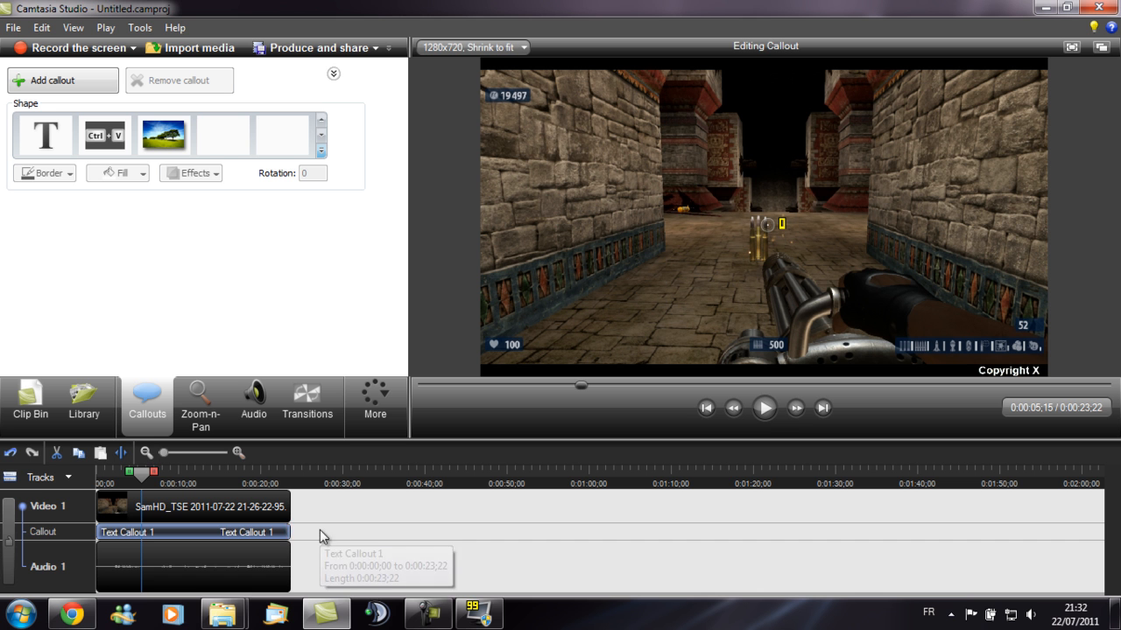
left_click(144, 475)
left_click_drag(144, 475, 68, 549)
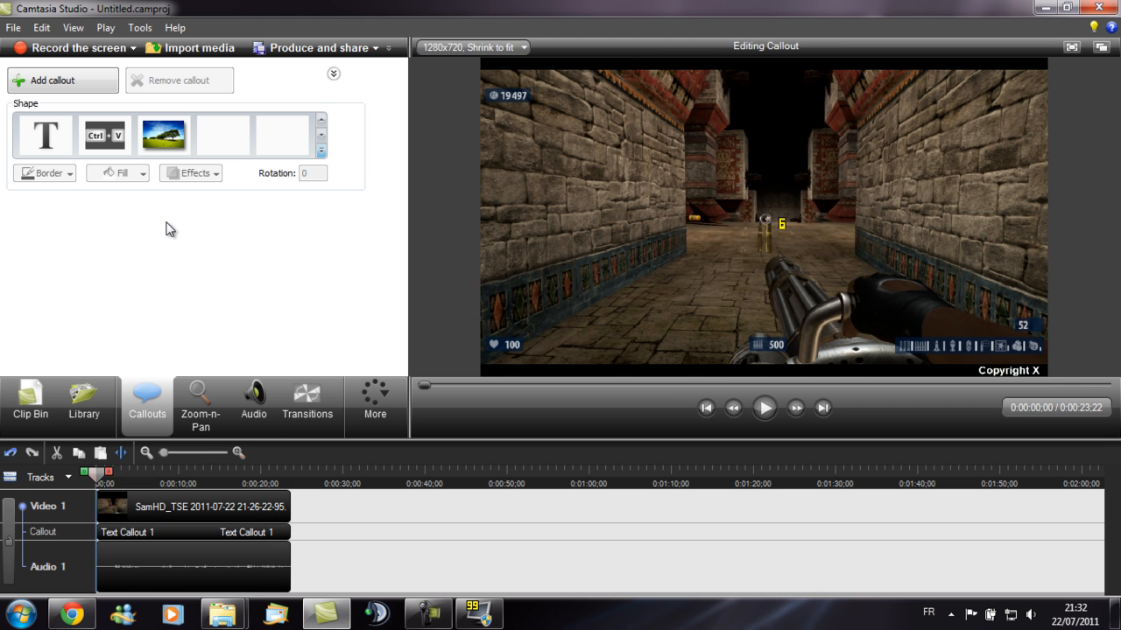
- Open the Production Wizard and choose the HD preset
left_click(12, 29)
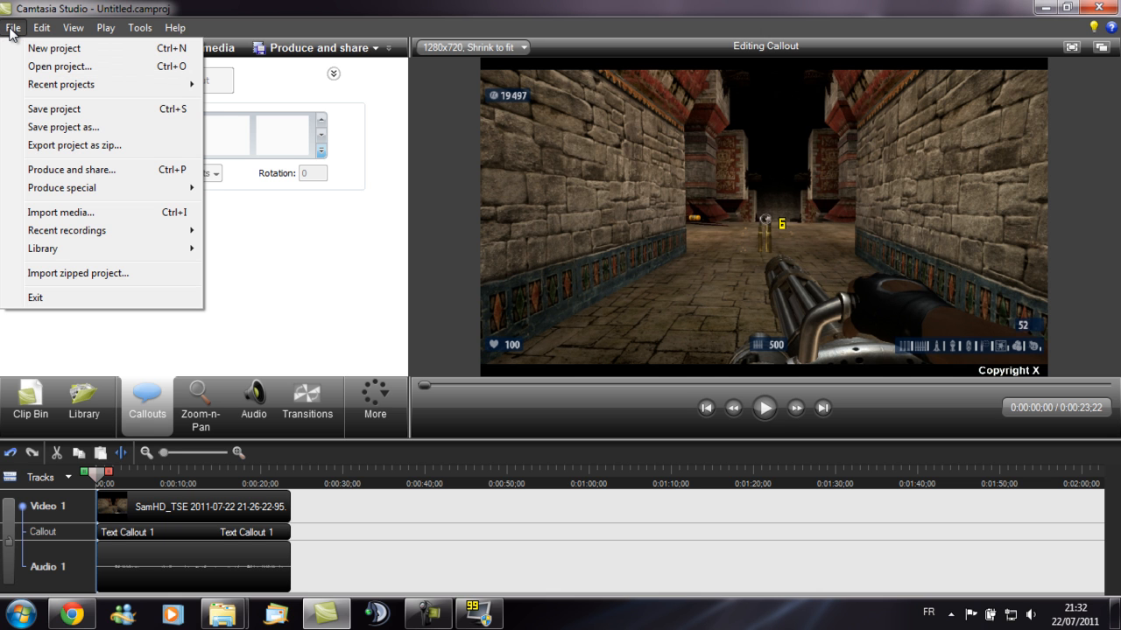
left_click(86, 172)
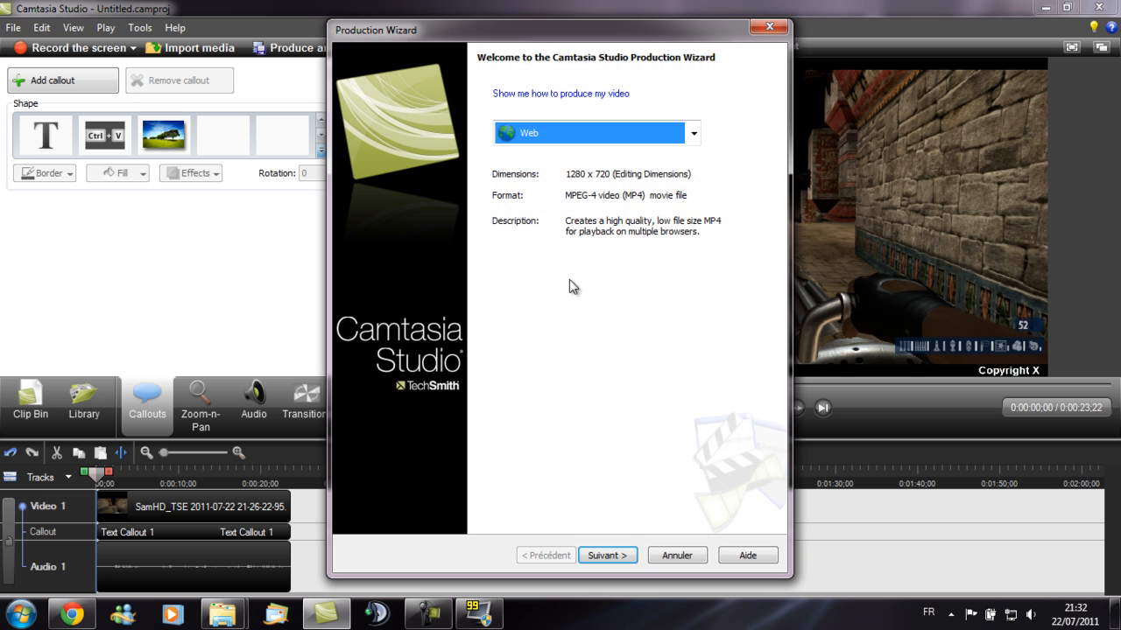
left_click(564, 140)
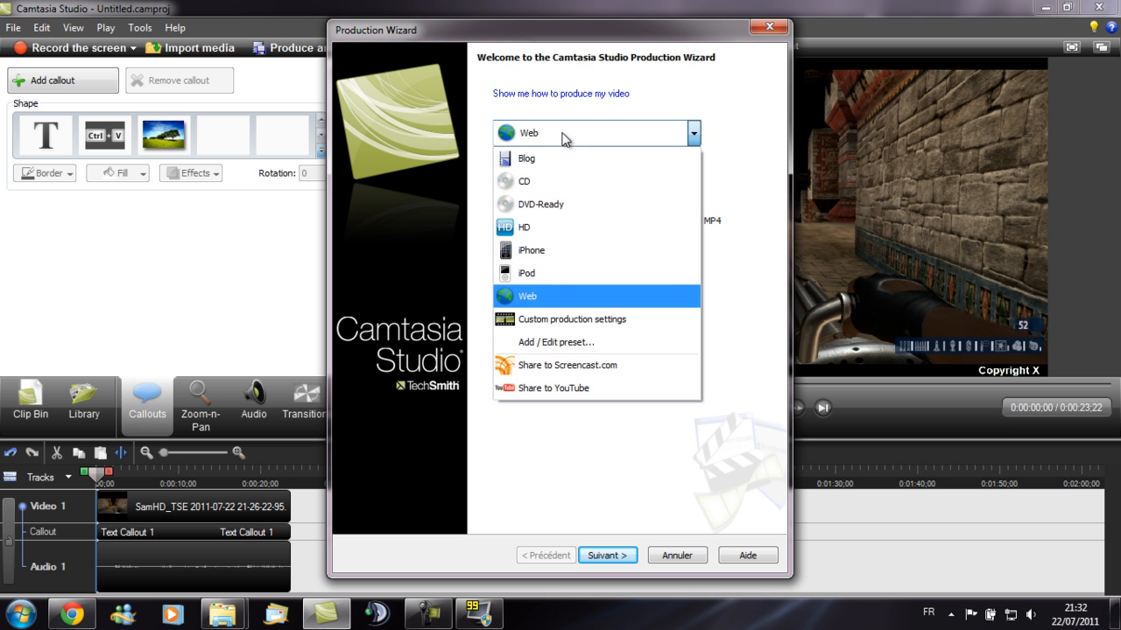
left_click(548, 230)
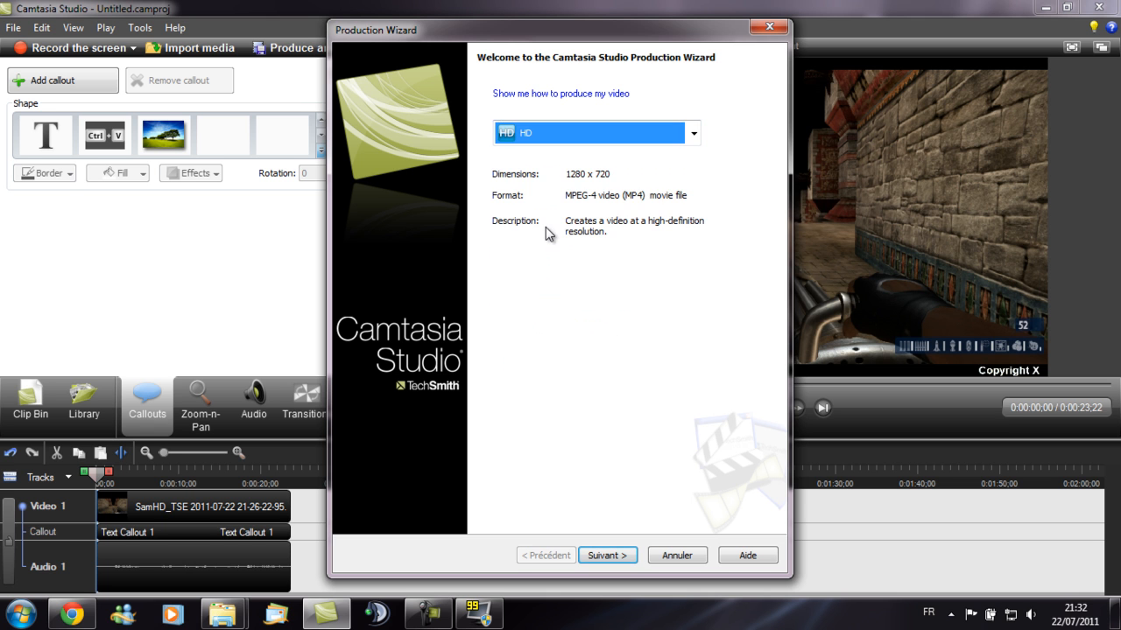
left_click(615, 560)
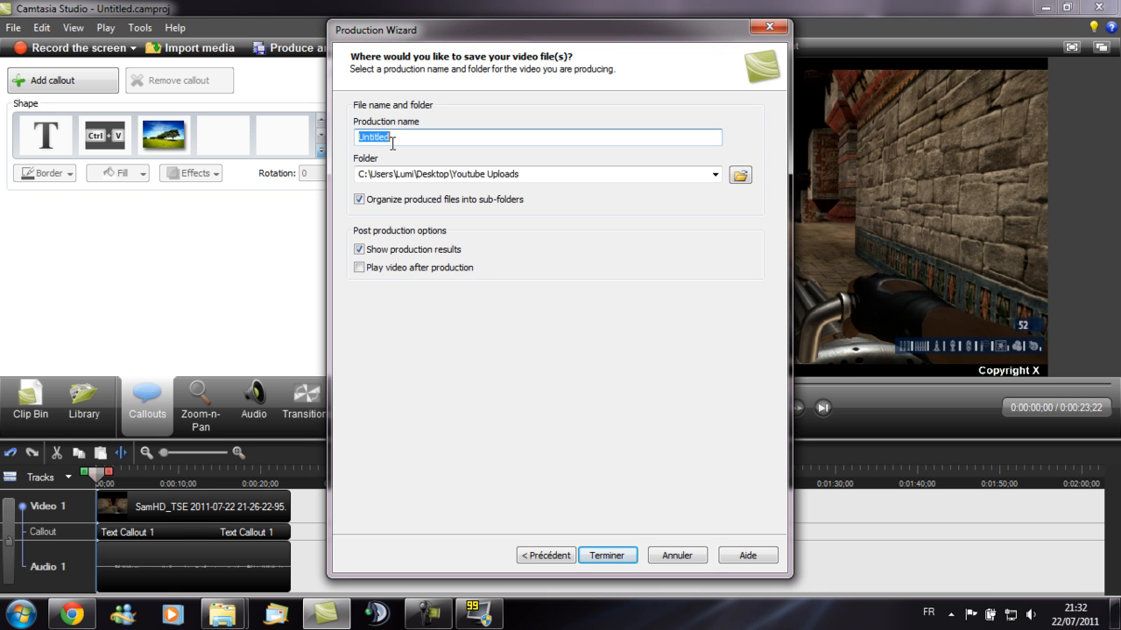
- Name the production "Test Video", produce it, and close the production results
type("Test Video")
left_click(599, 557)
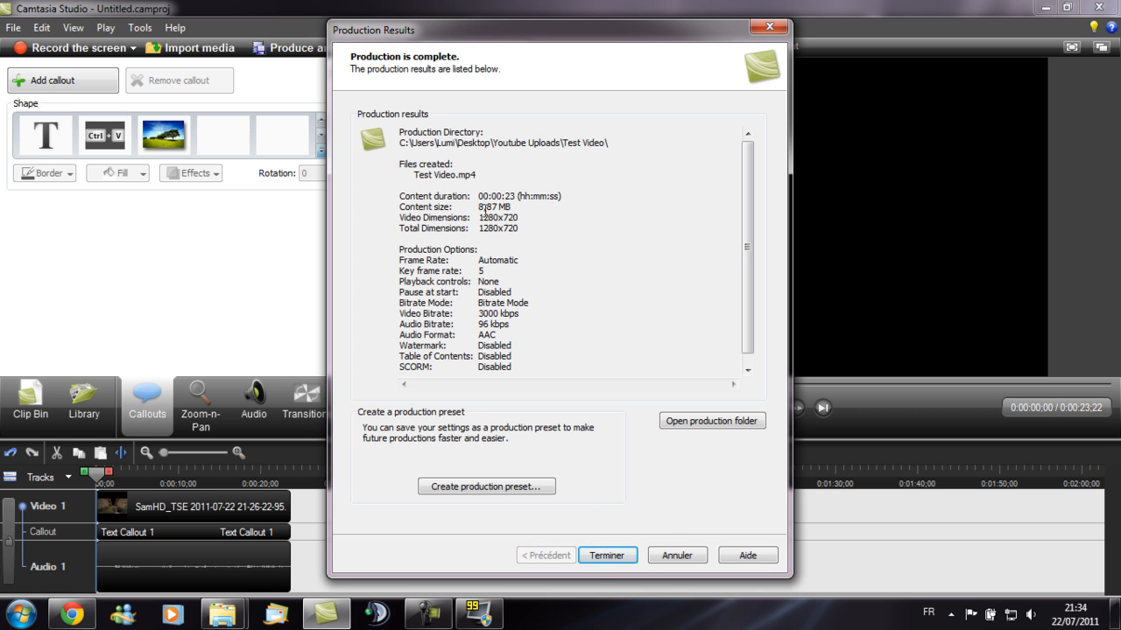
left_click(604, 557)
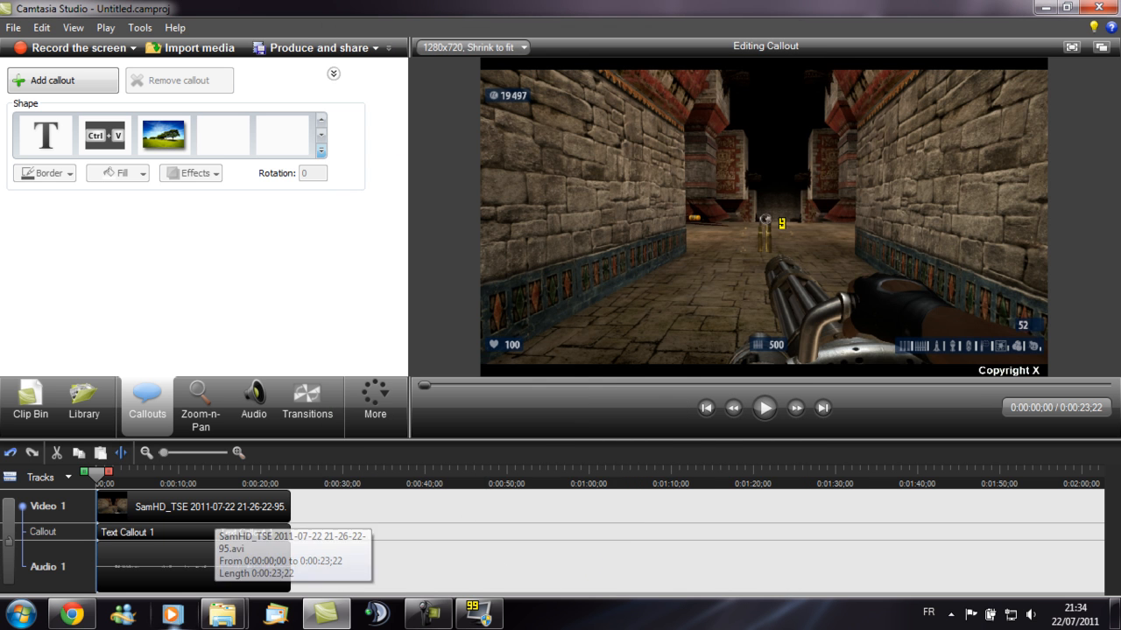
mouse_move(223, 620)
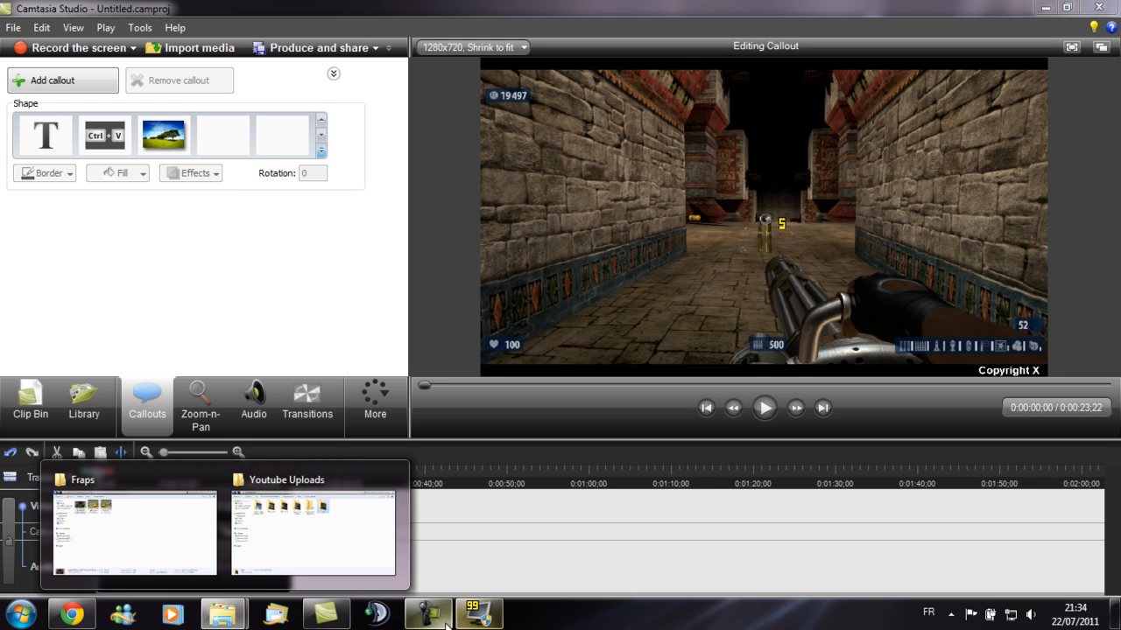
left_click(443, 620)
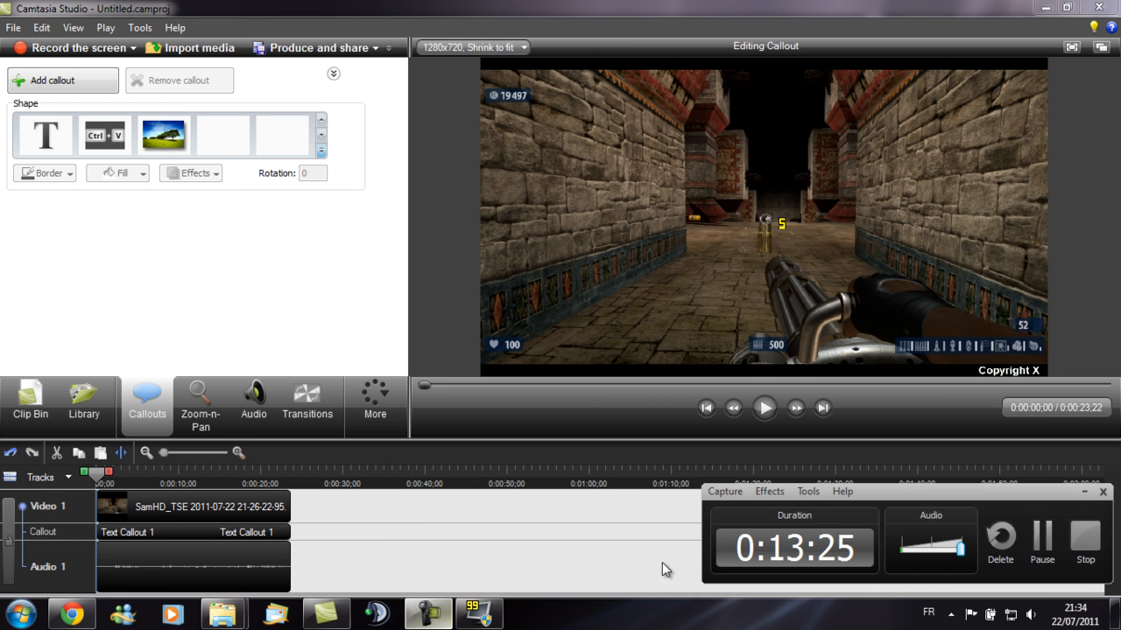
left_click(1042, 549)
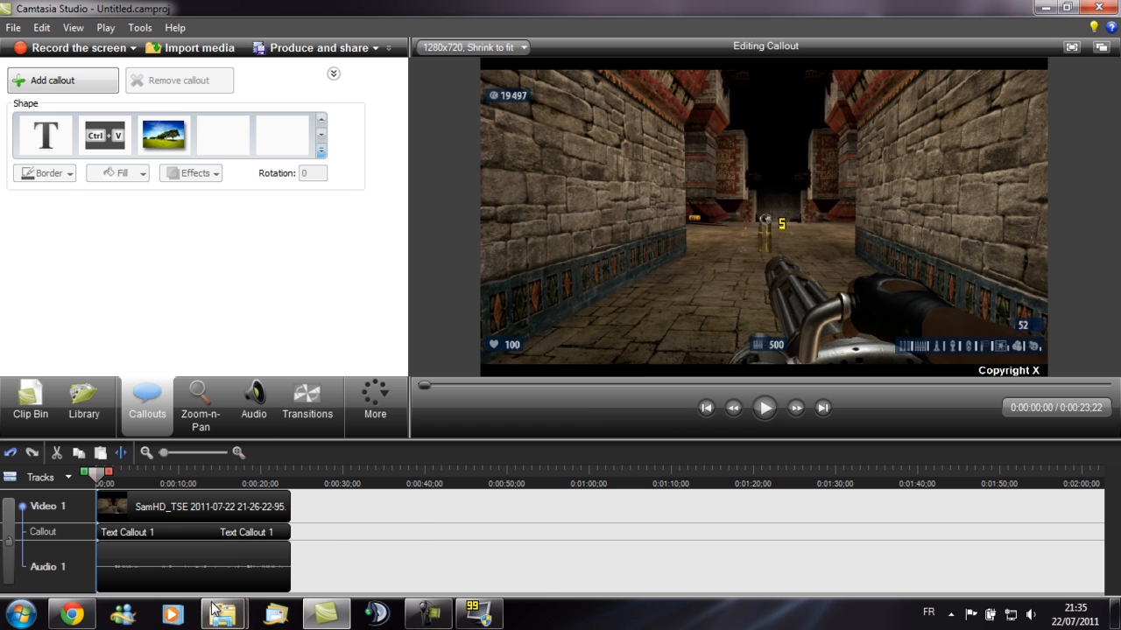
- Open the Test Video folder in Youtube Uploads and play Test Video.mp4
mouse_move(222, 614)
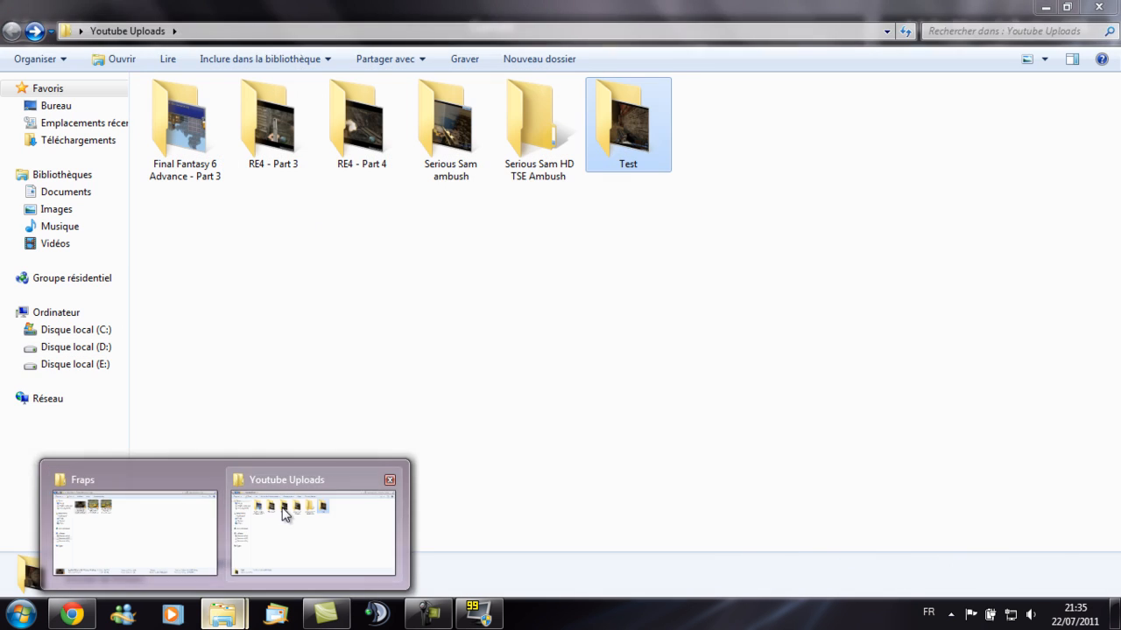
left_click(283, 511)
left_click(699, 122)
double_click(700, 122)
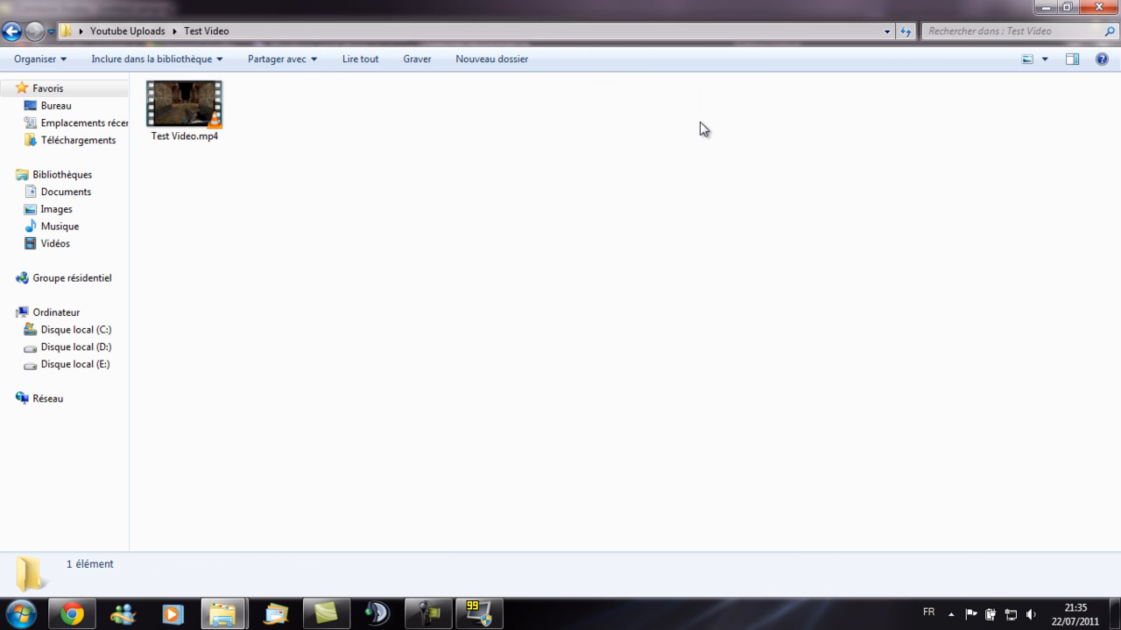
left_click(200, 112)
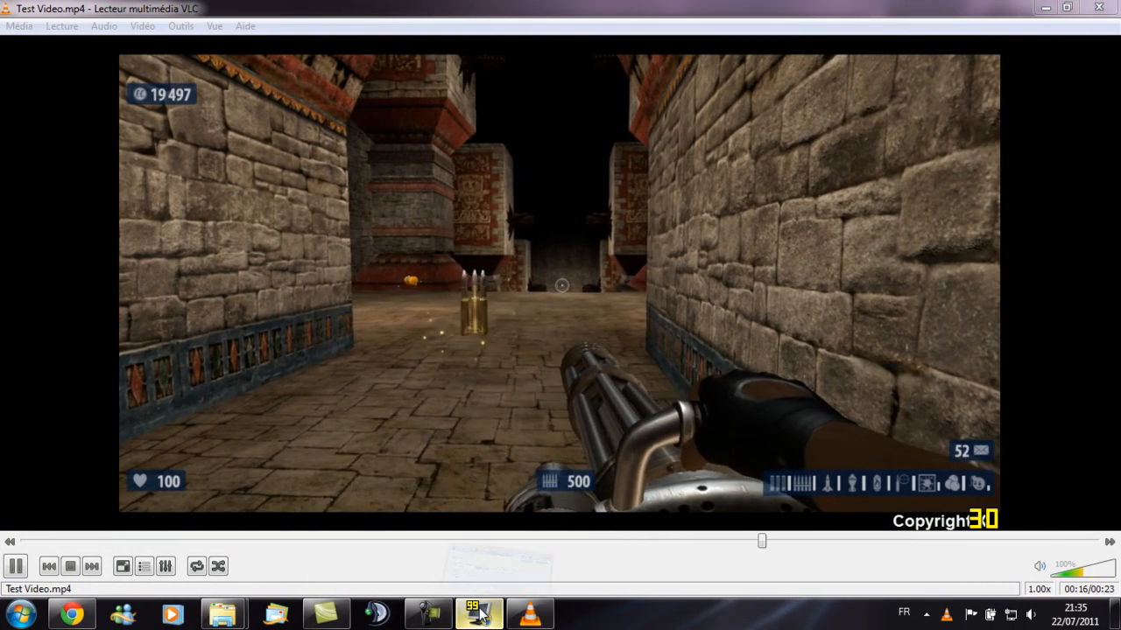
- Review the Fraps movie capture settings, then close the video player
left_click(478, 613)
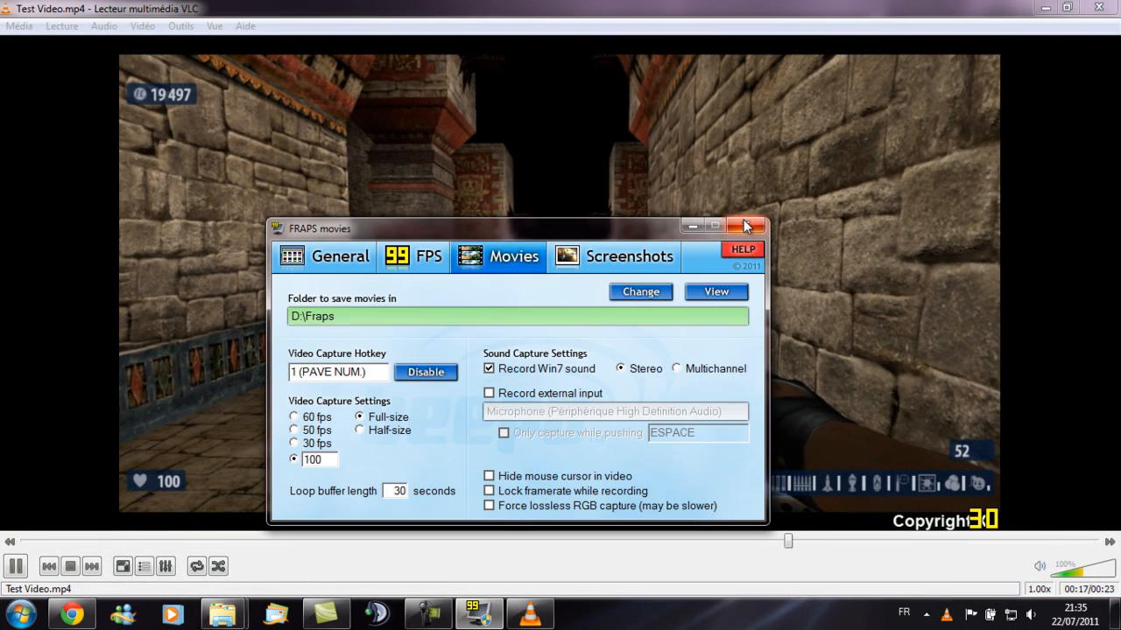
left_click(632, 361)
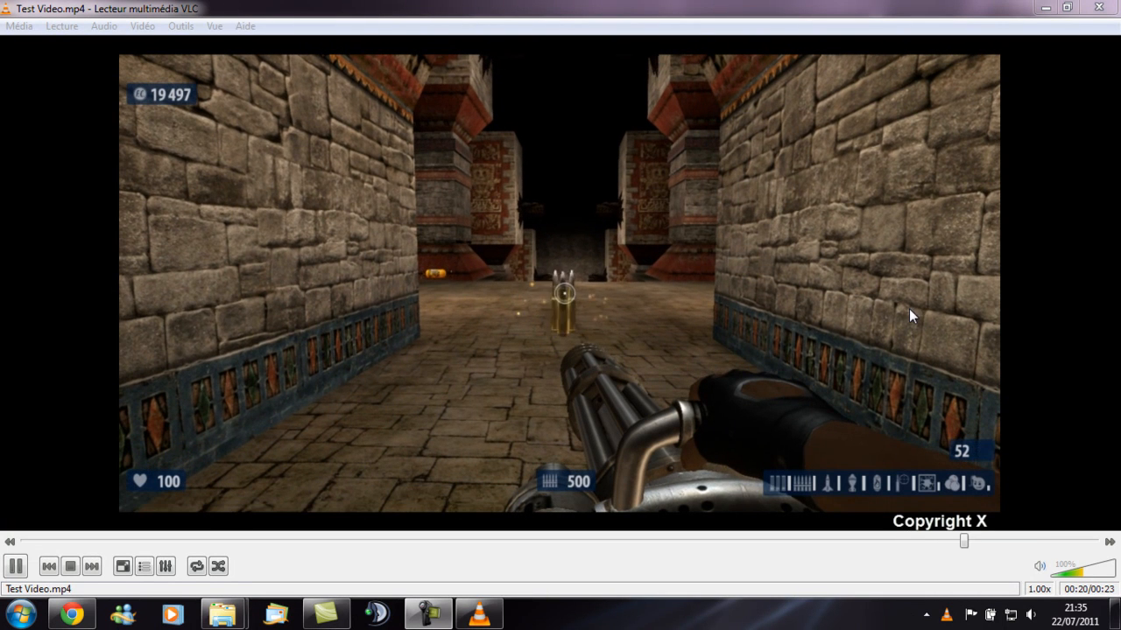
left_click(1098, 7)
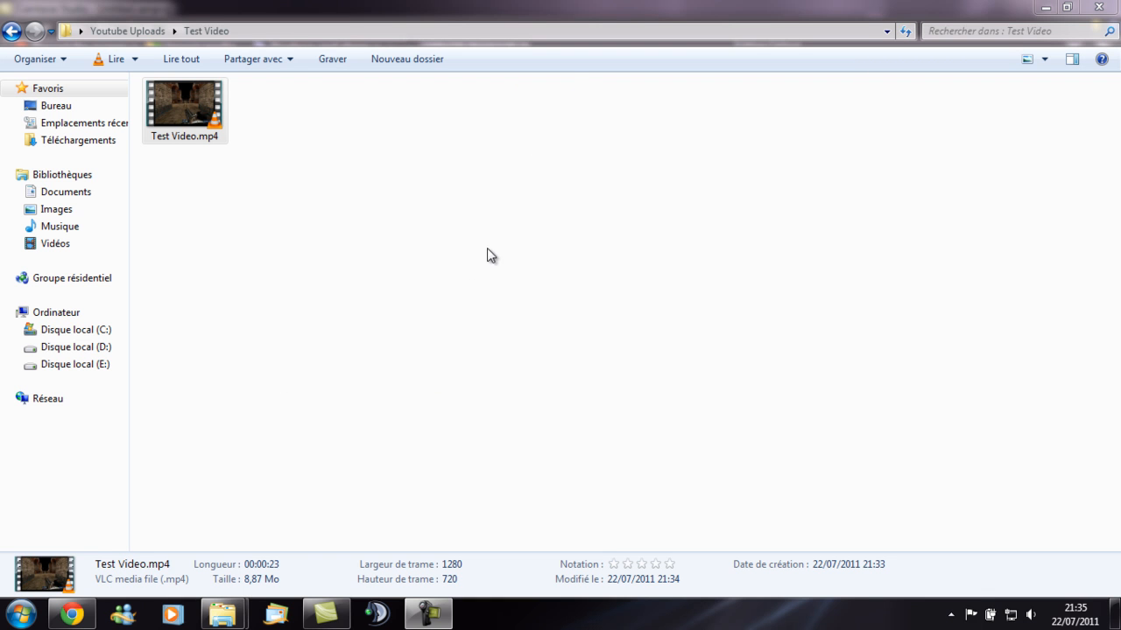
- Remove the recorded clip from the Camtasia timeline and delete it from the clip bin
left_click(1043, 8)
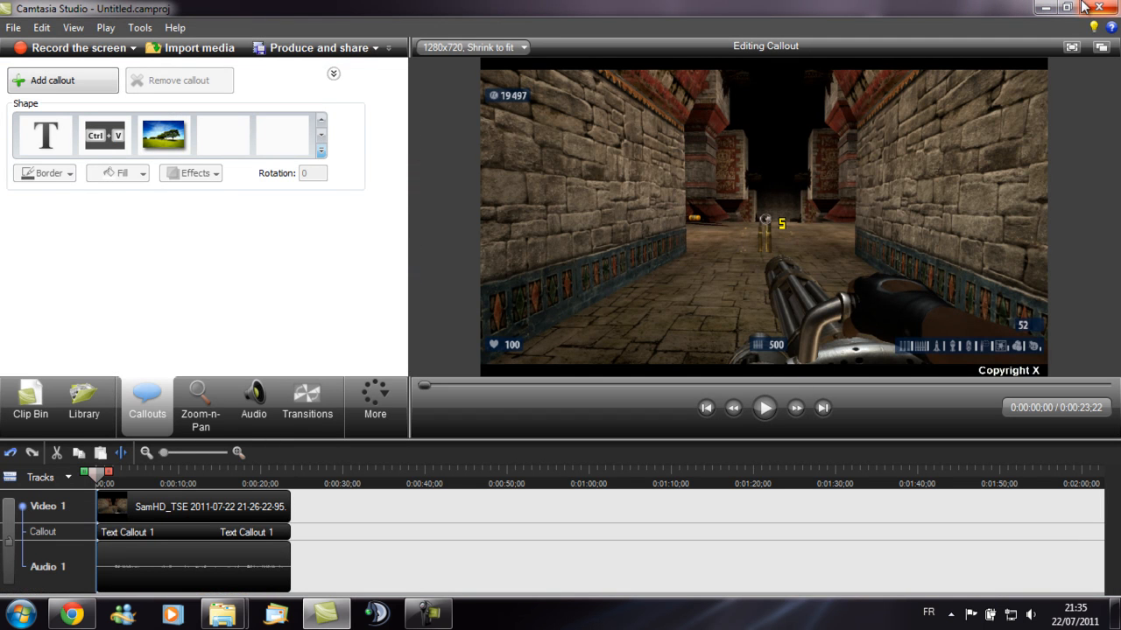
left_click(31, 404)
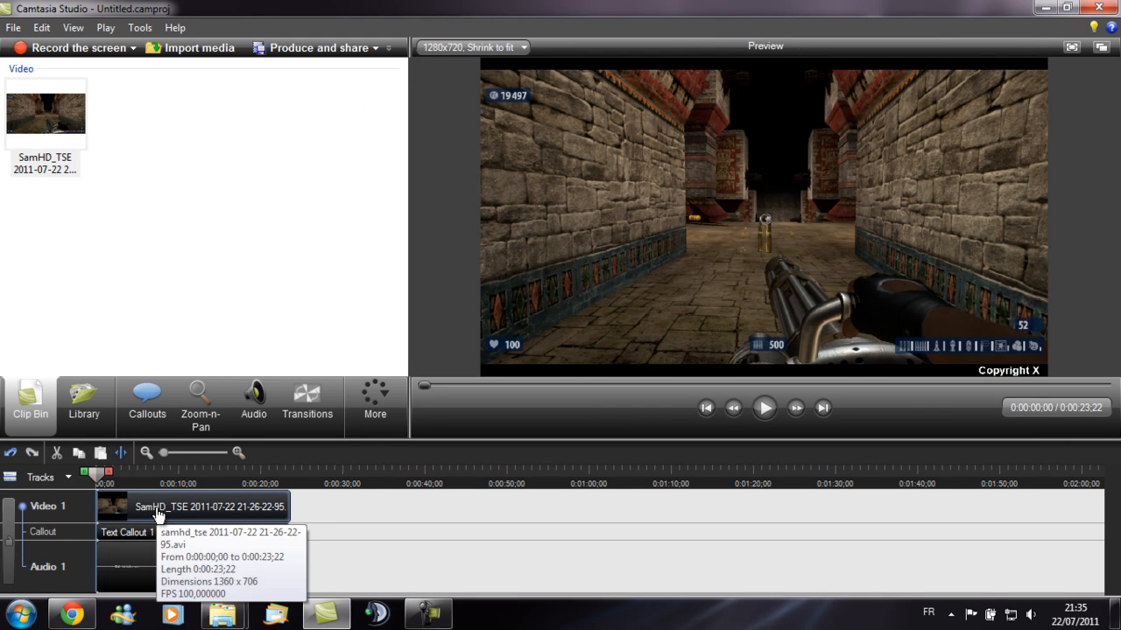
key("Delete")
left_click(51, 143)
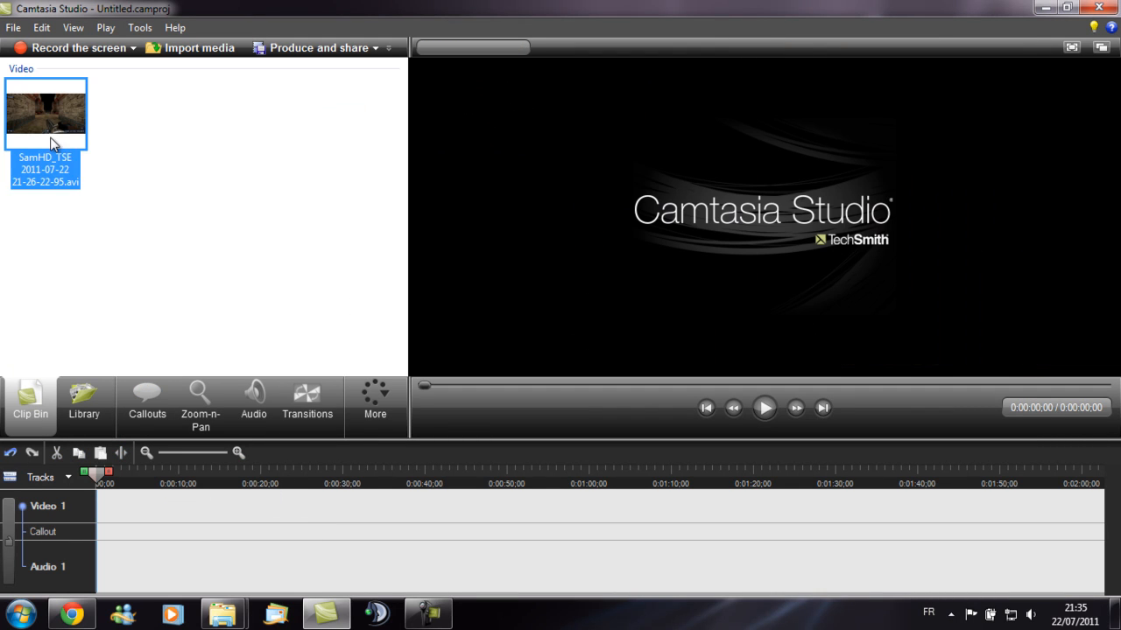
key("Delete")
left_click(1043, 9)
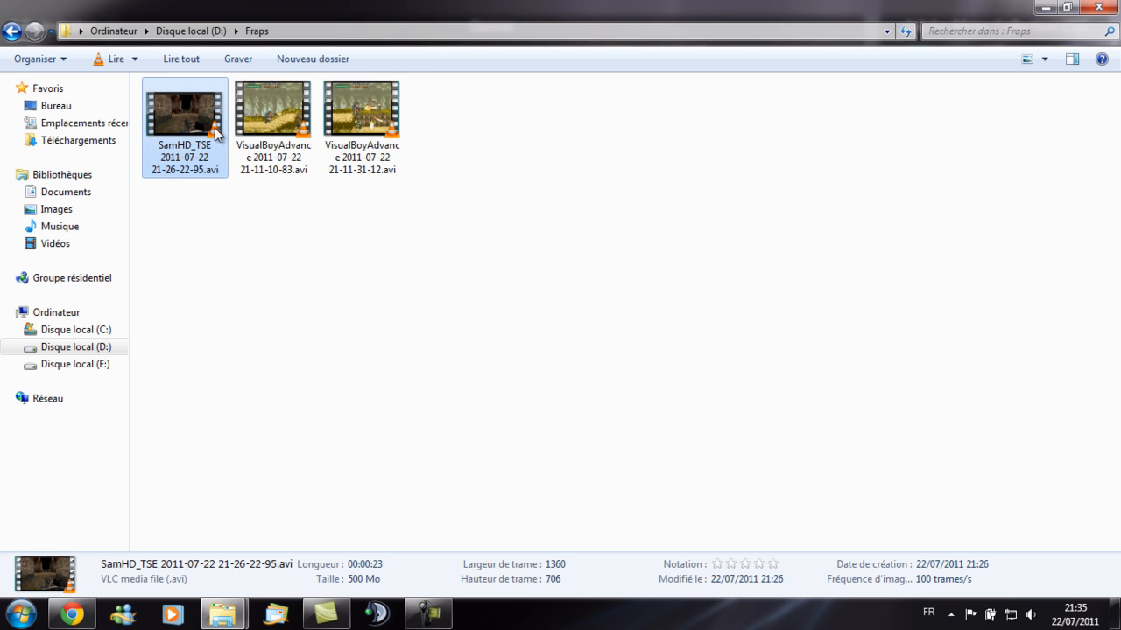
key("Delete")
key("Return")
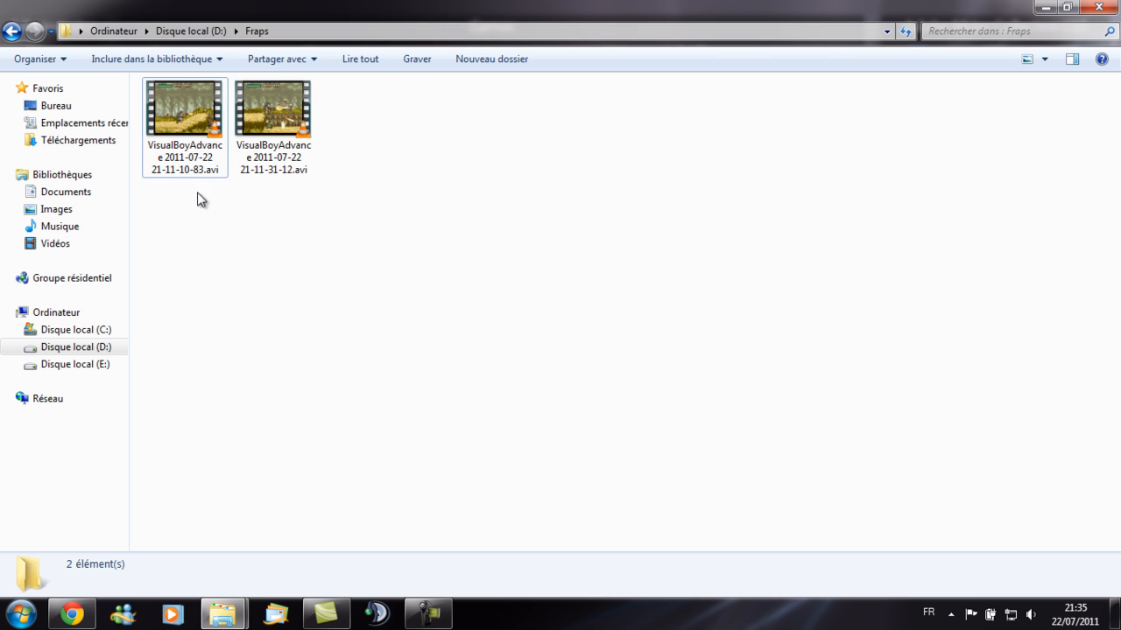
left_click(1046, 7)
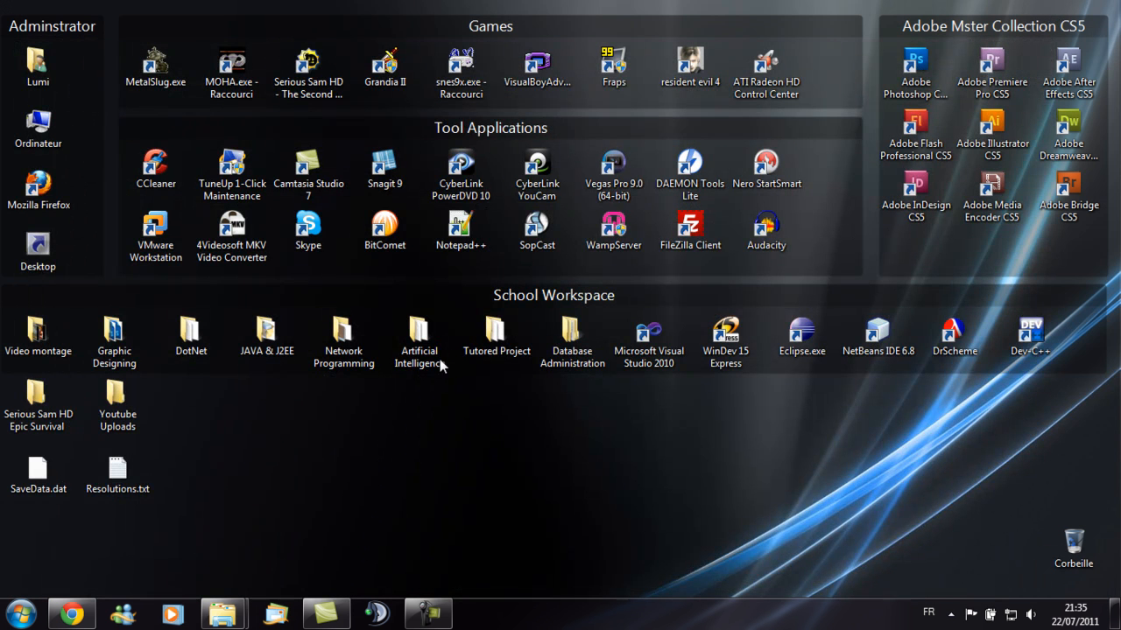
- Launch VisualBoyAdvance and inspect its filter options
double_click(540, 67)
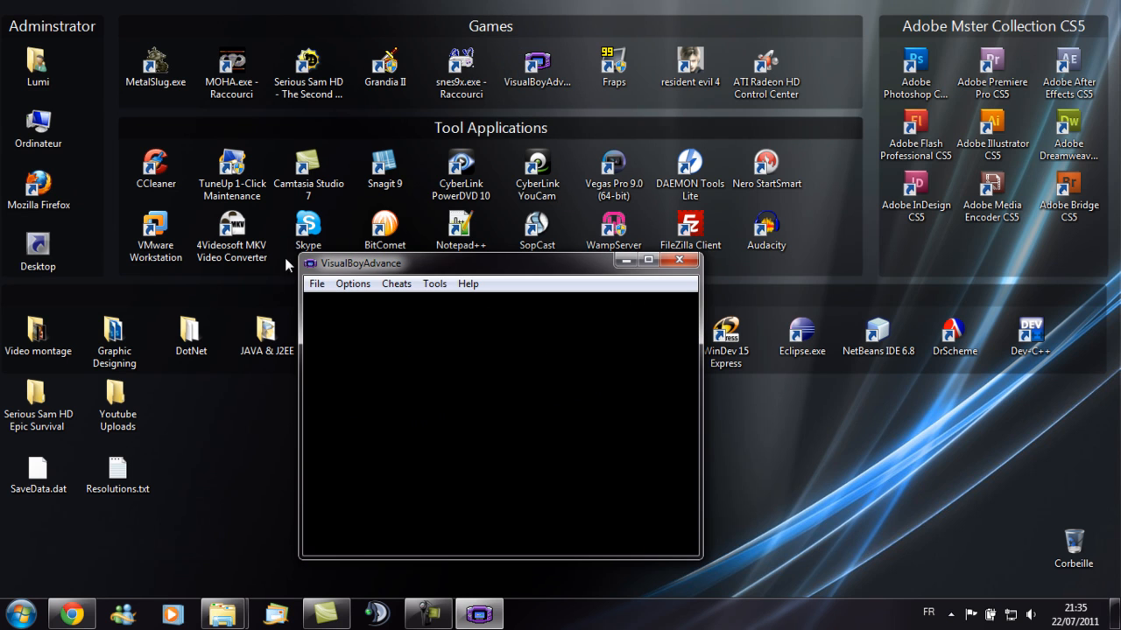
left_click(354, 284)
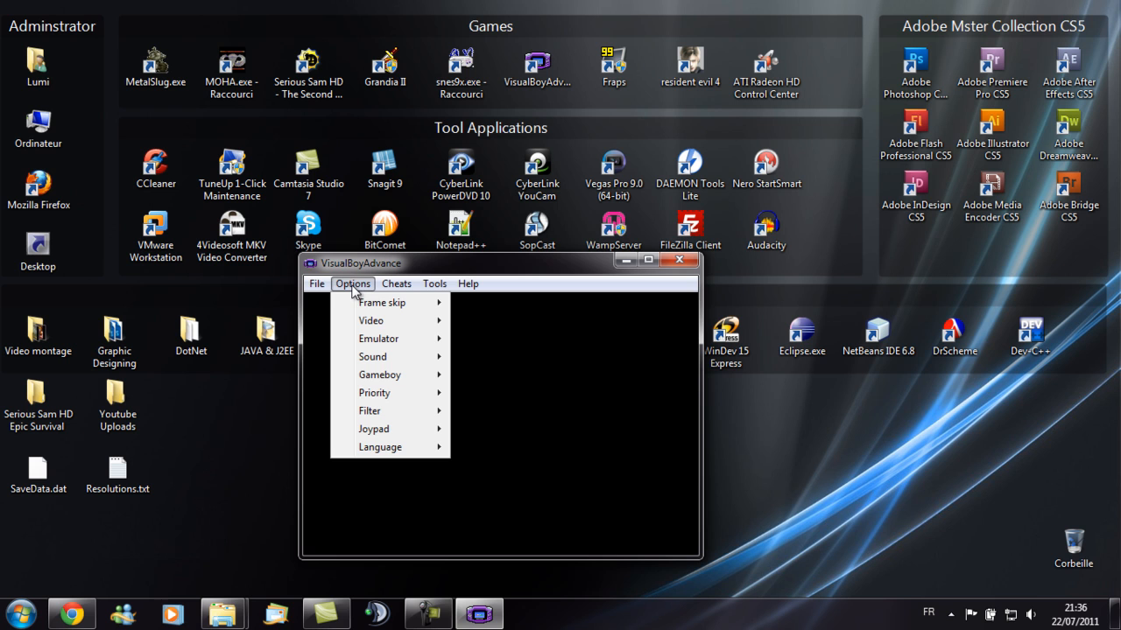
mouse_move(359, 325)
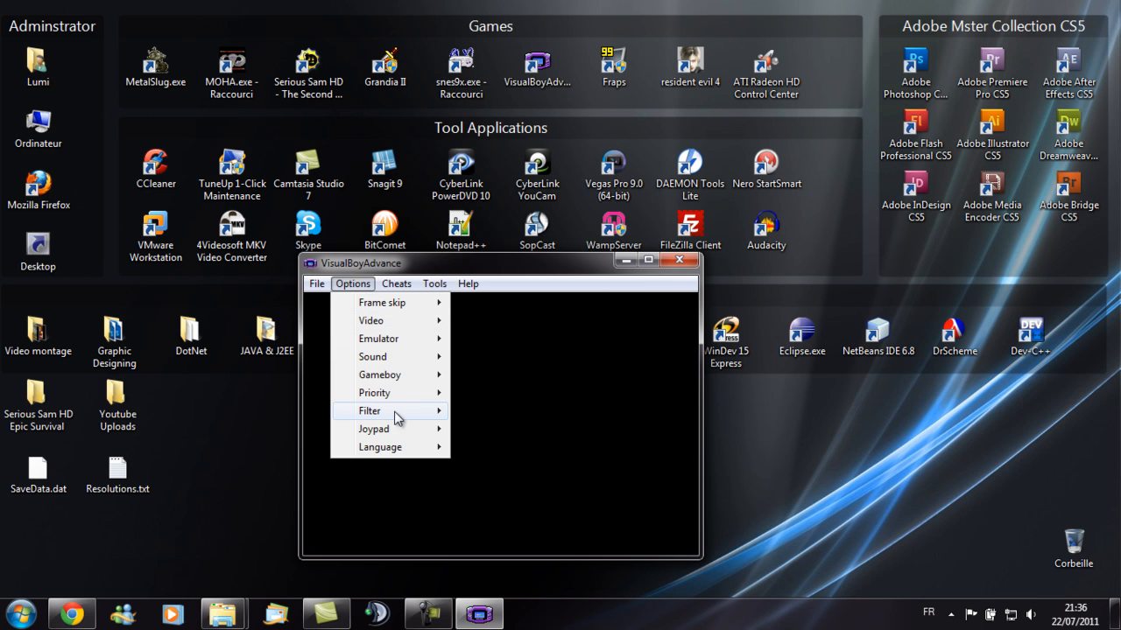
mouse_move(394, 415)
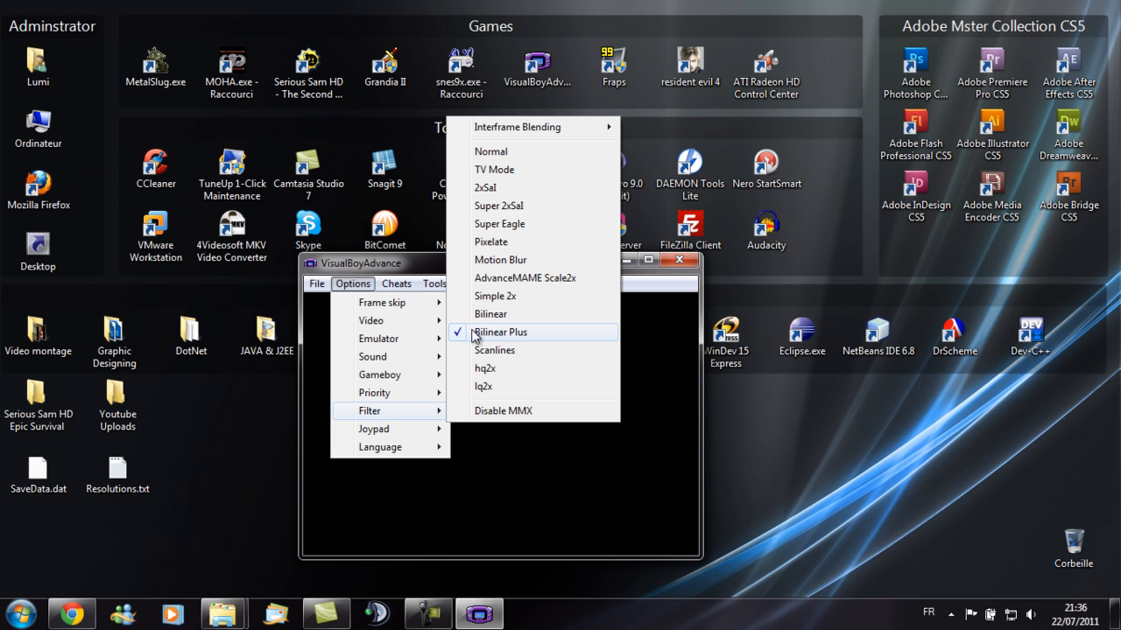
left_click(406, 267)
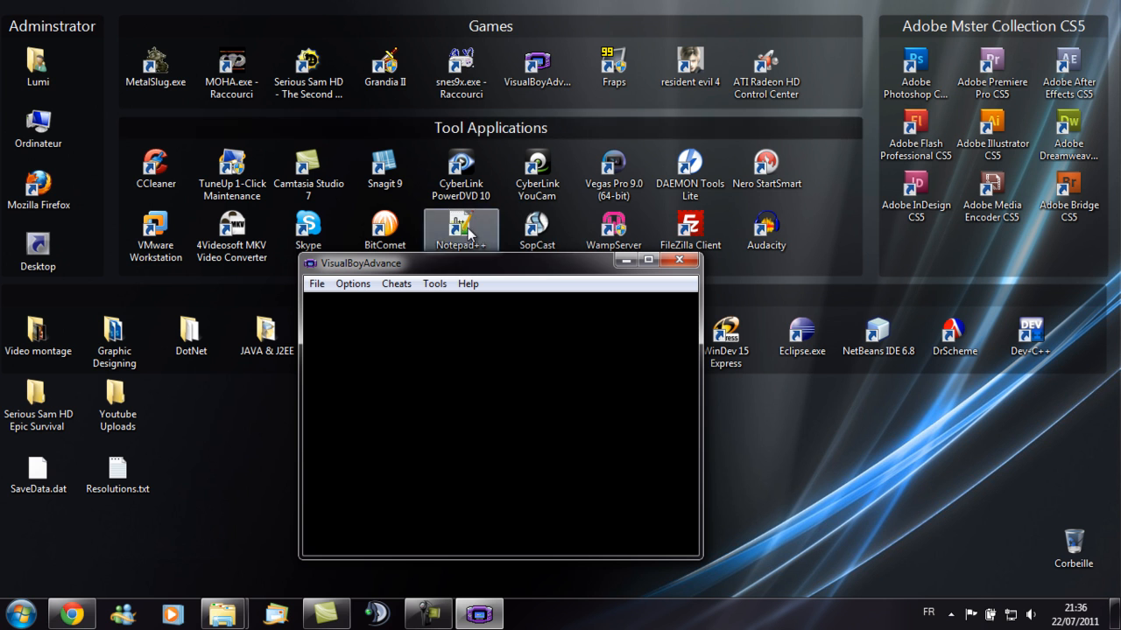
- Open the Metal Slug Advance ROM from the Roms (US) folder in the emulator
left_click(317, 283)
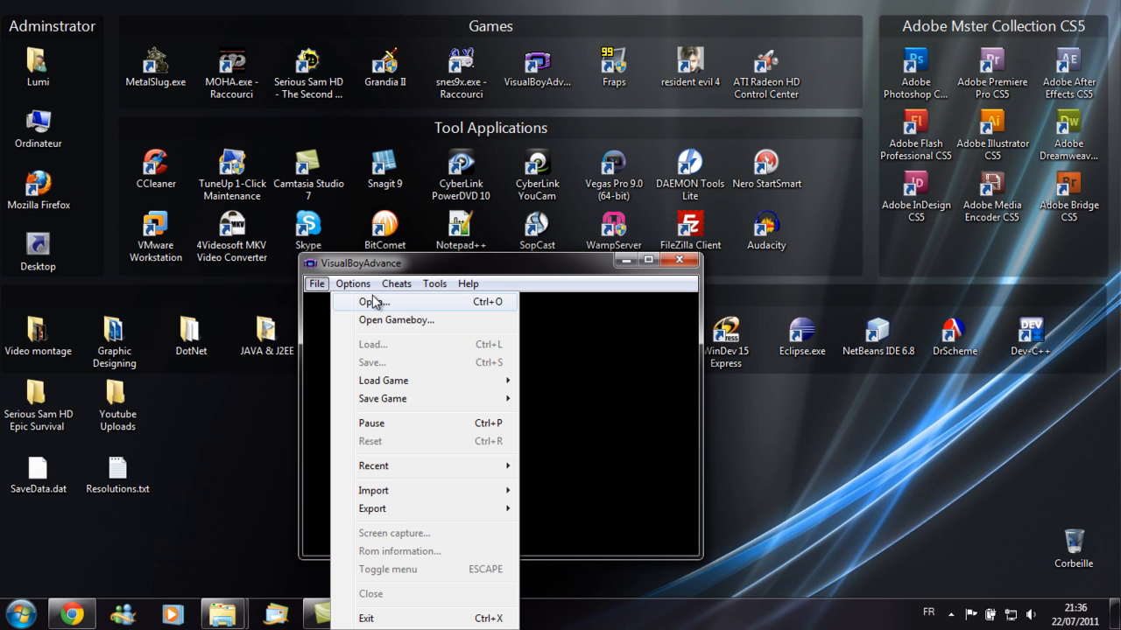
left_click(373, 302)
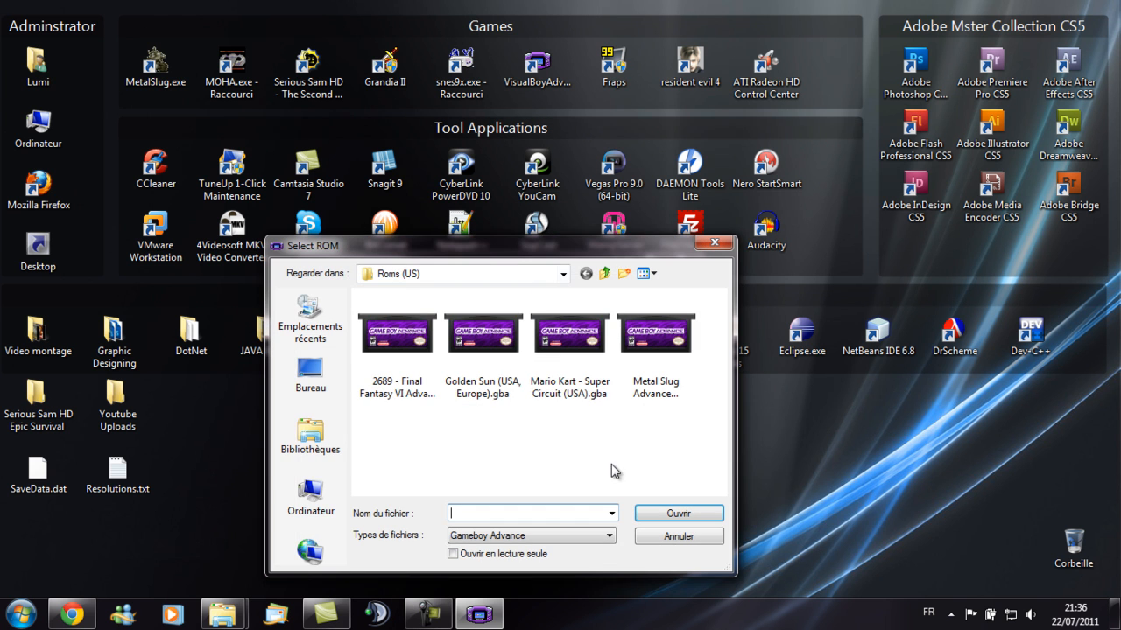
double_click(663, 331)
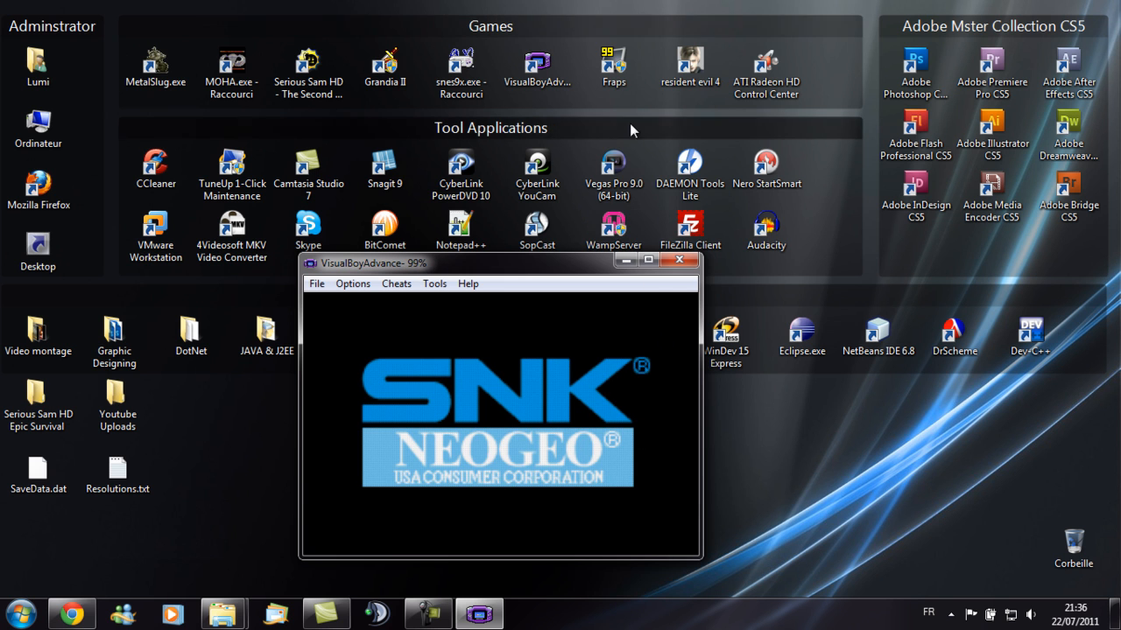
- Launch Fraps in the background and close the emulator
left_click(613, 73)
double_click(613, 74)
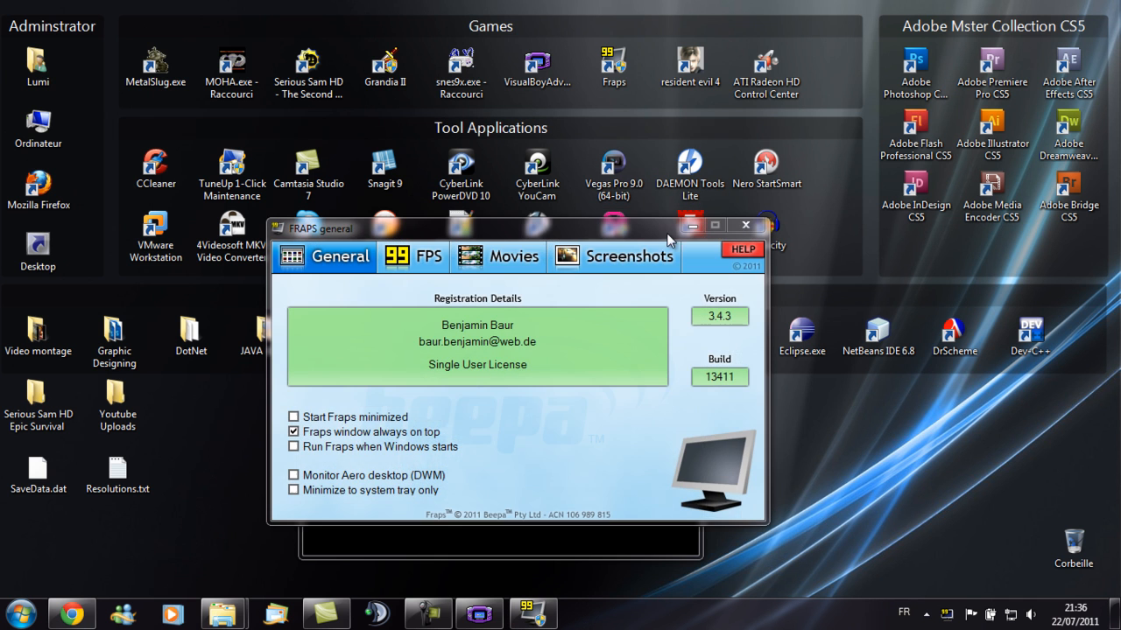
left_click(691, 226)
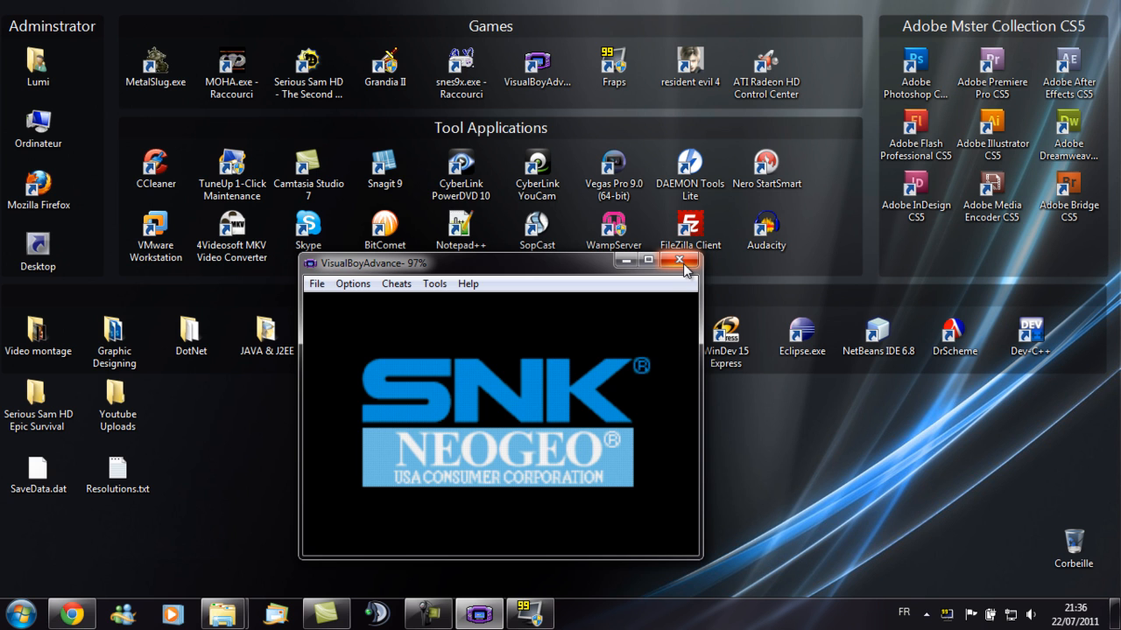
left_click(682, 263)
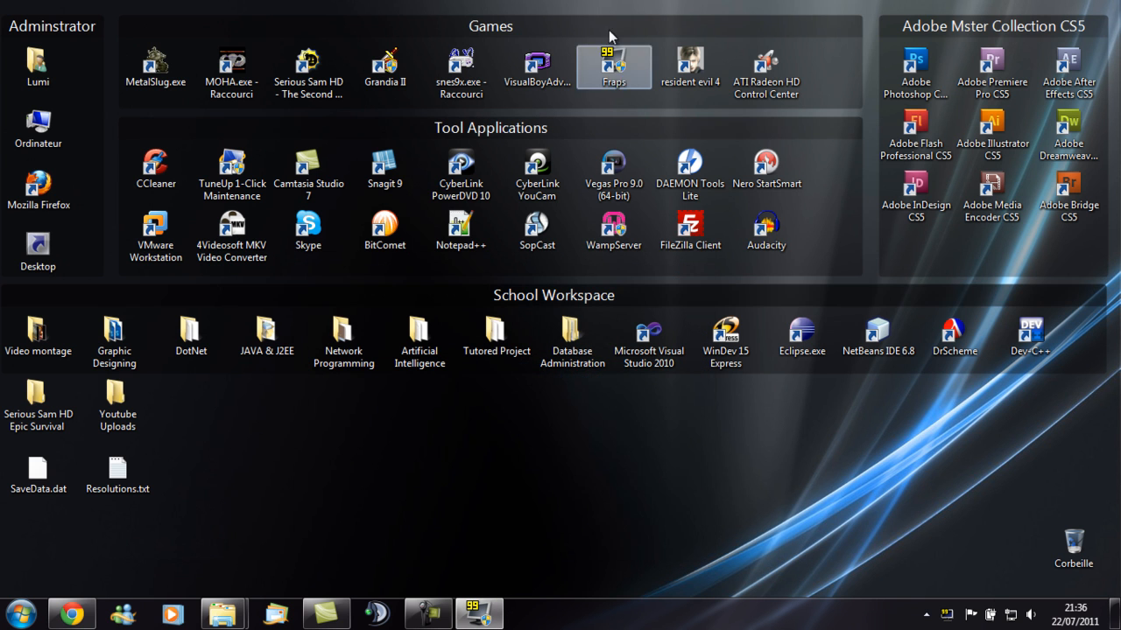
- Relaunch VisualBoyAdvance and open the Metal Slug Advance ROM
double_click(544, 74)
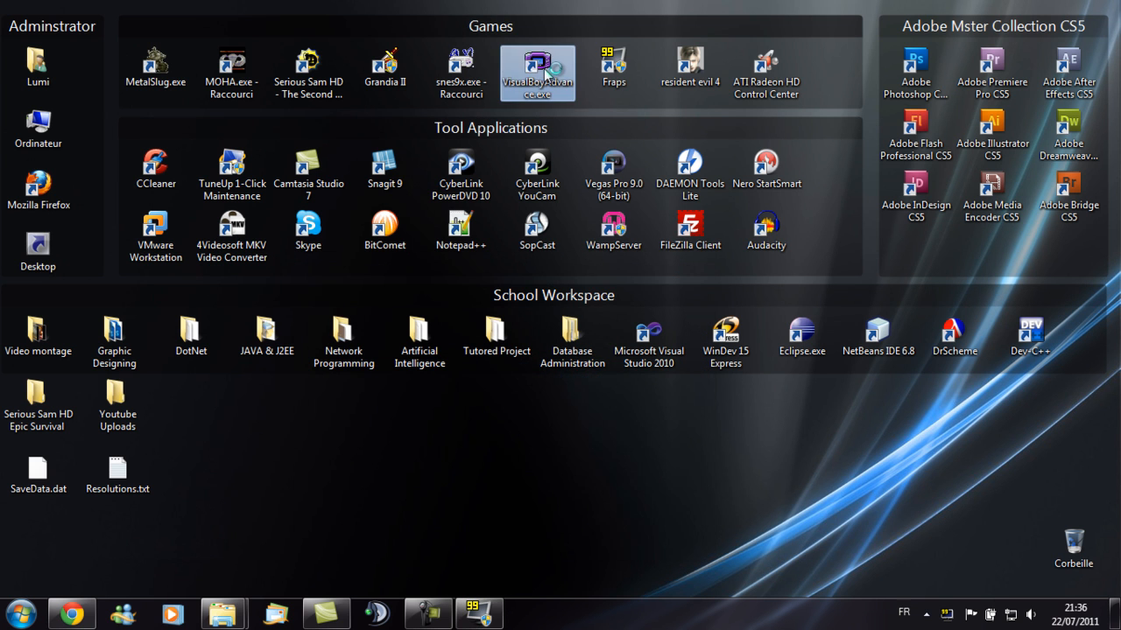
left_click(316, 283)
left_click(363, 302)
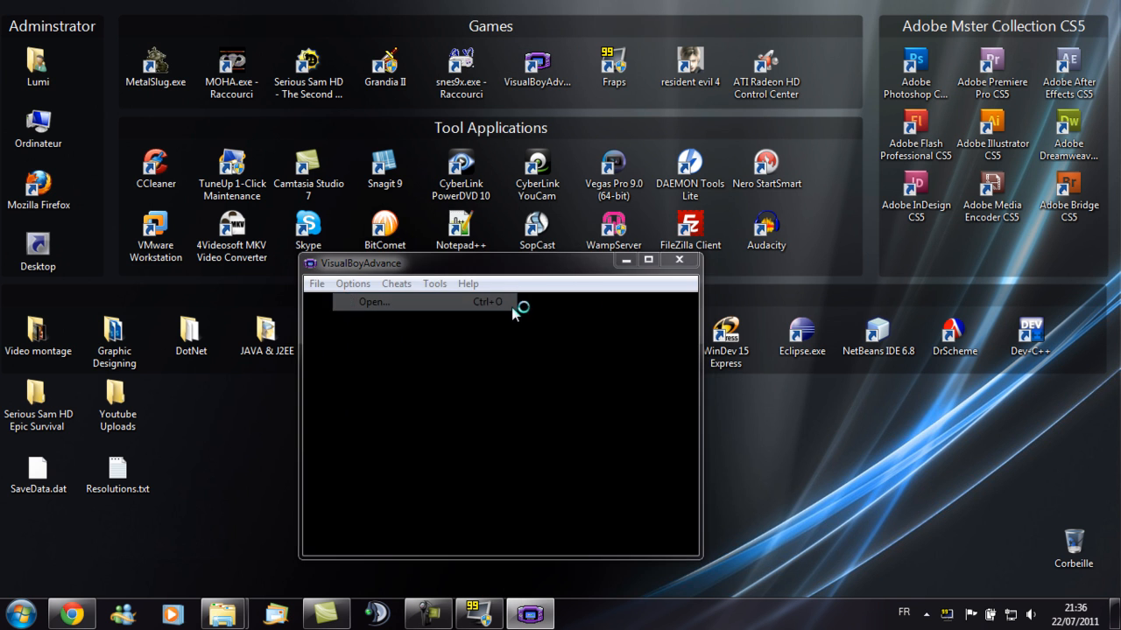
double_click(663, 333)
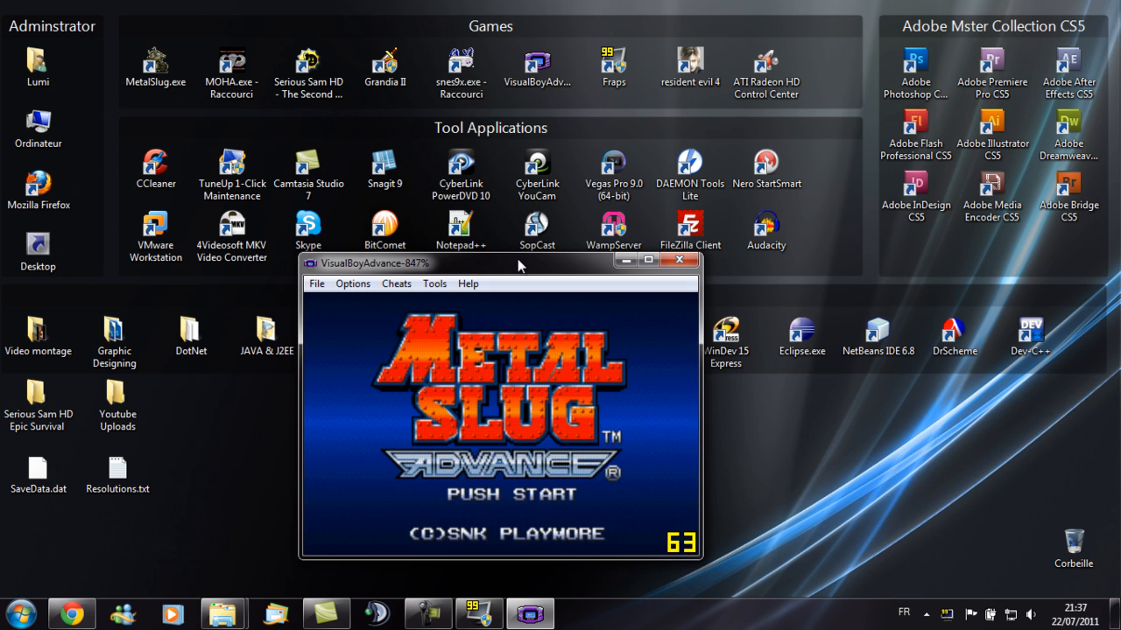
- Start Metal Slug Advance and play through the opening of the first stage while Fraps records
key("Return")
key("z")
key("z")
key("z")
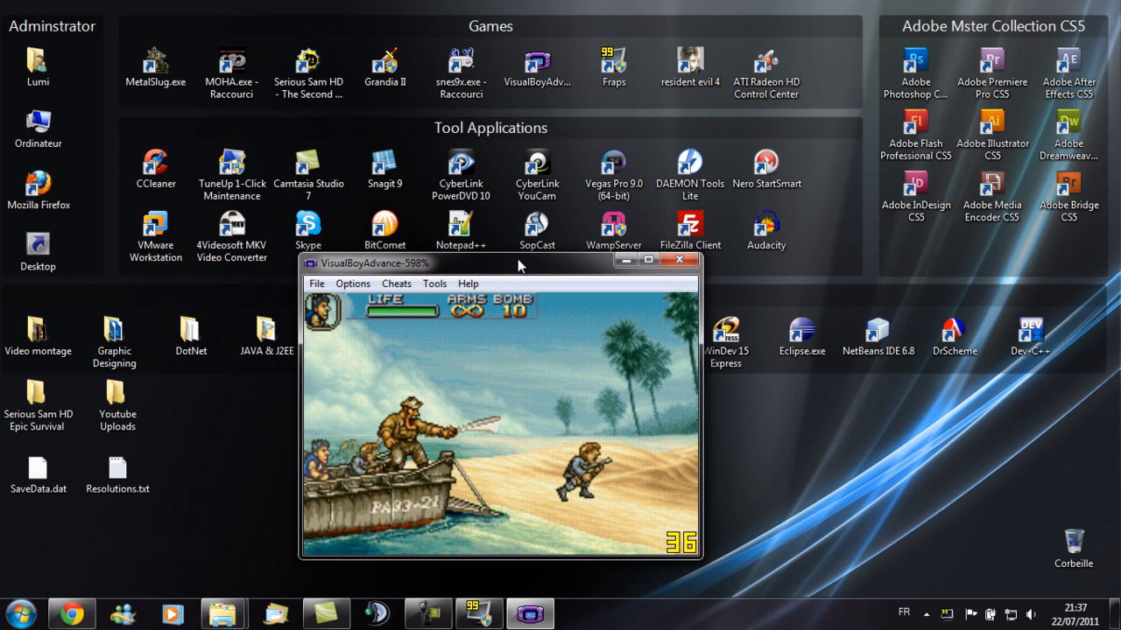
key("z")
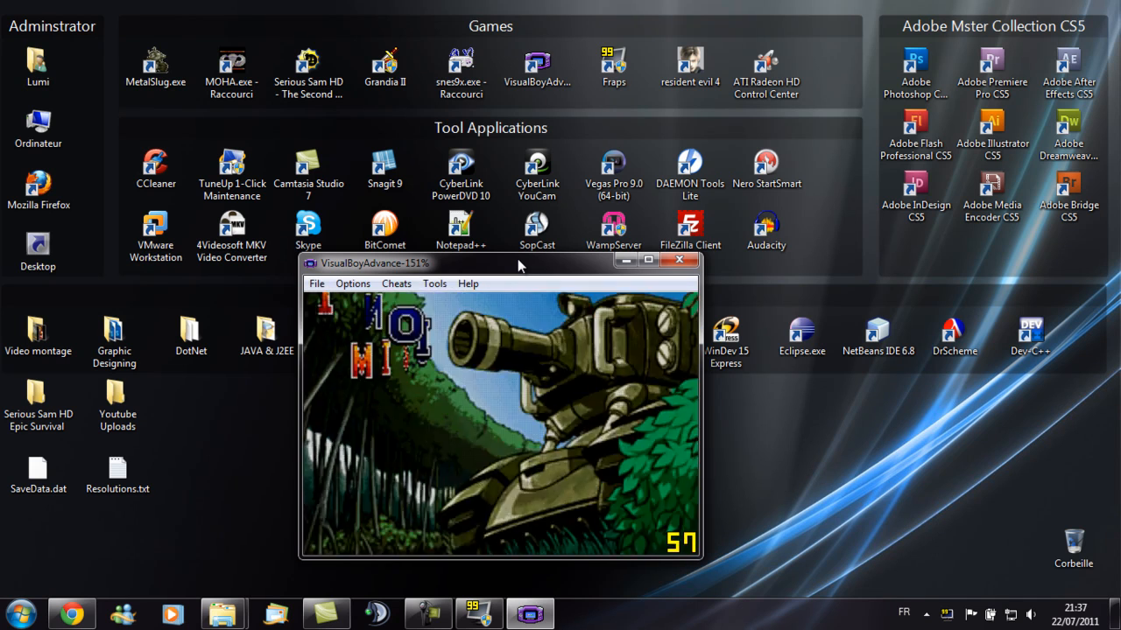
key("x")
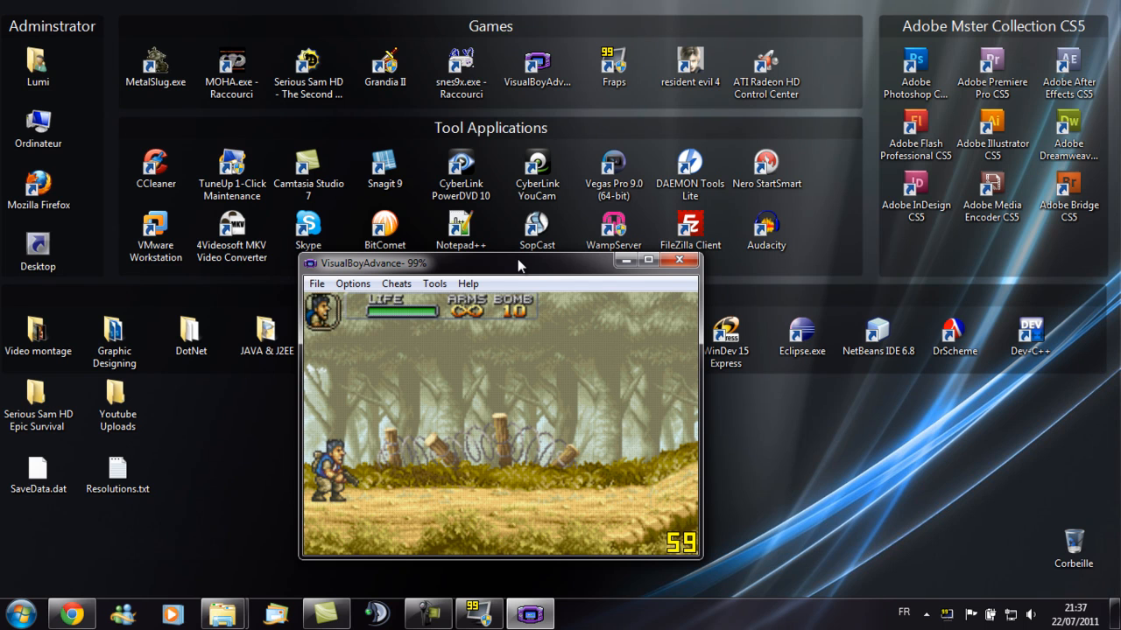
key("Right")
key("z")
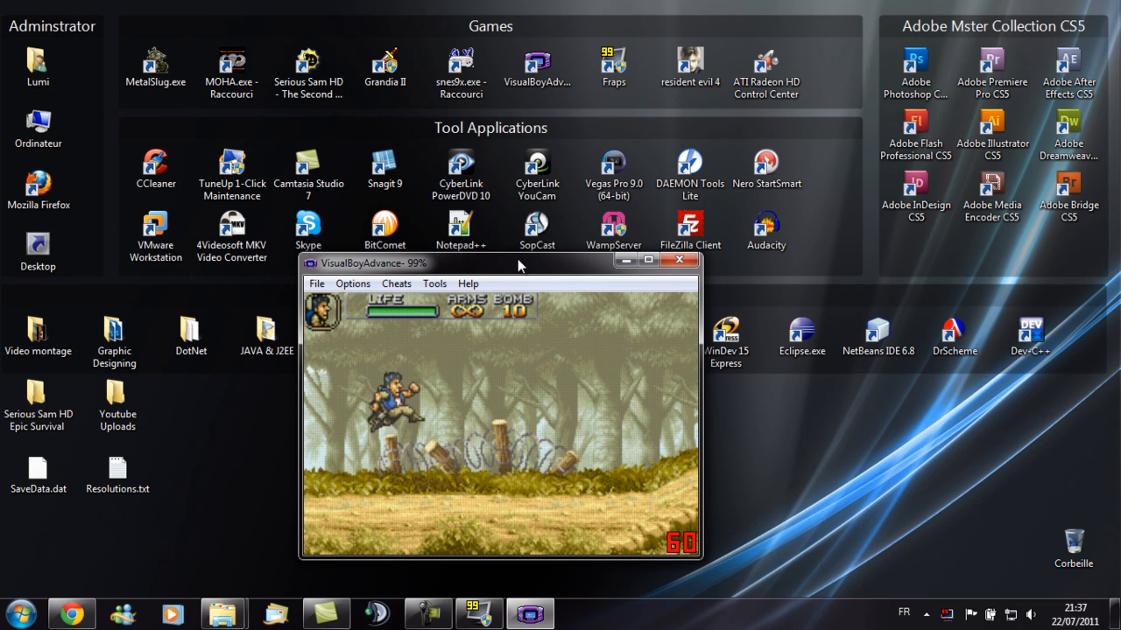
key("x")
key("z")
key("x")
key("Right")
key("z")
key("x")
key("Left")
key("x")
key("Right")
key("x")
key("Left")
key("Right")
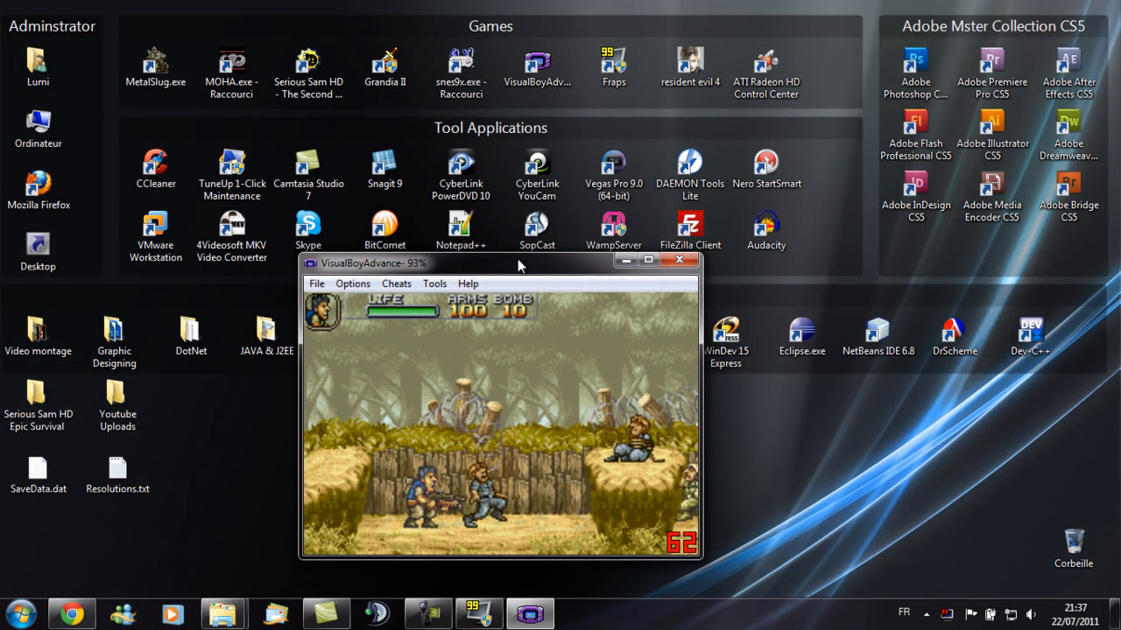
- Stop and restart the Fraps recording, and keep playing to capture another gameplay clip
key("F9")
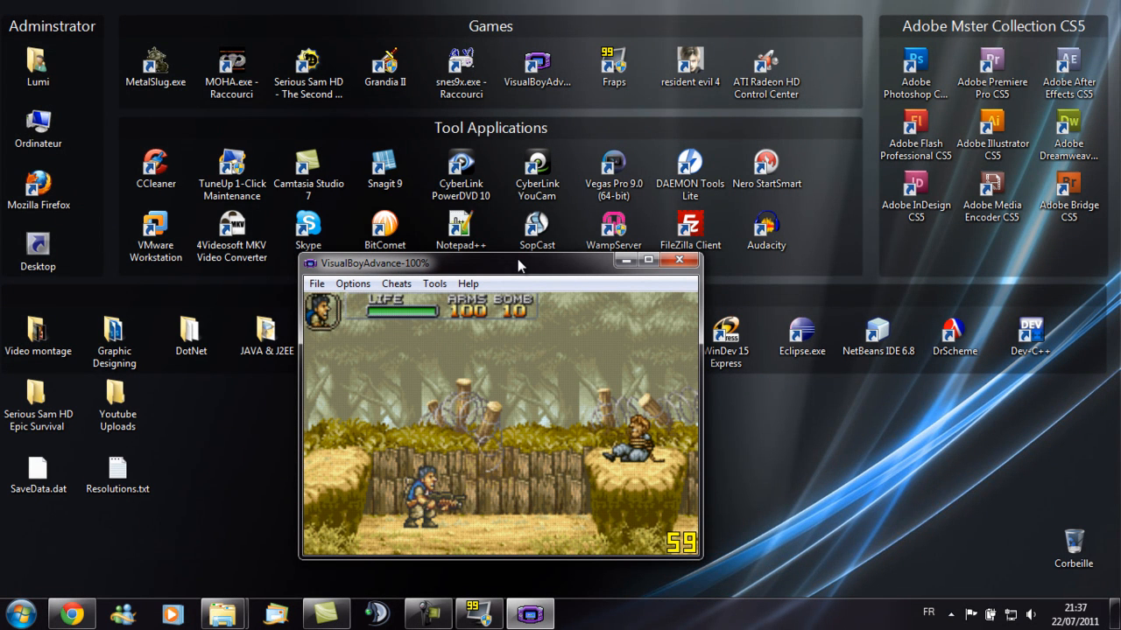
key("F9")
key("Right")
key("z")
key("x")
key("z")
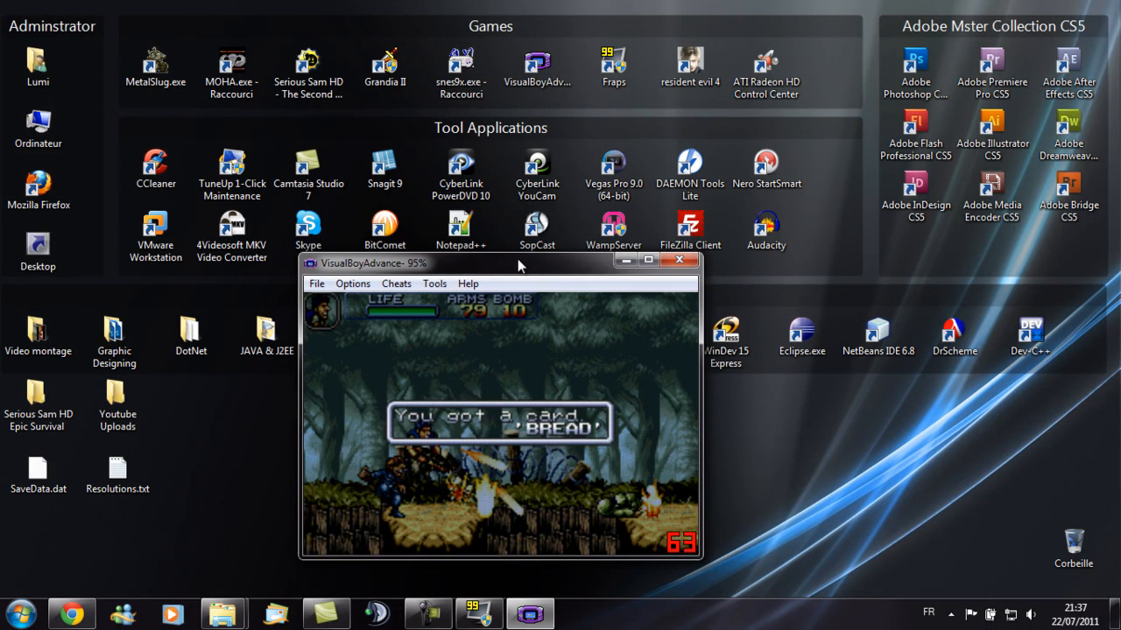
key("Right")
key("z")
key("x")
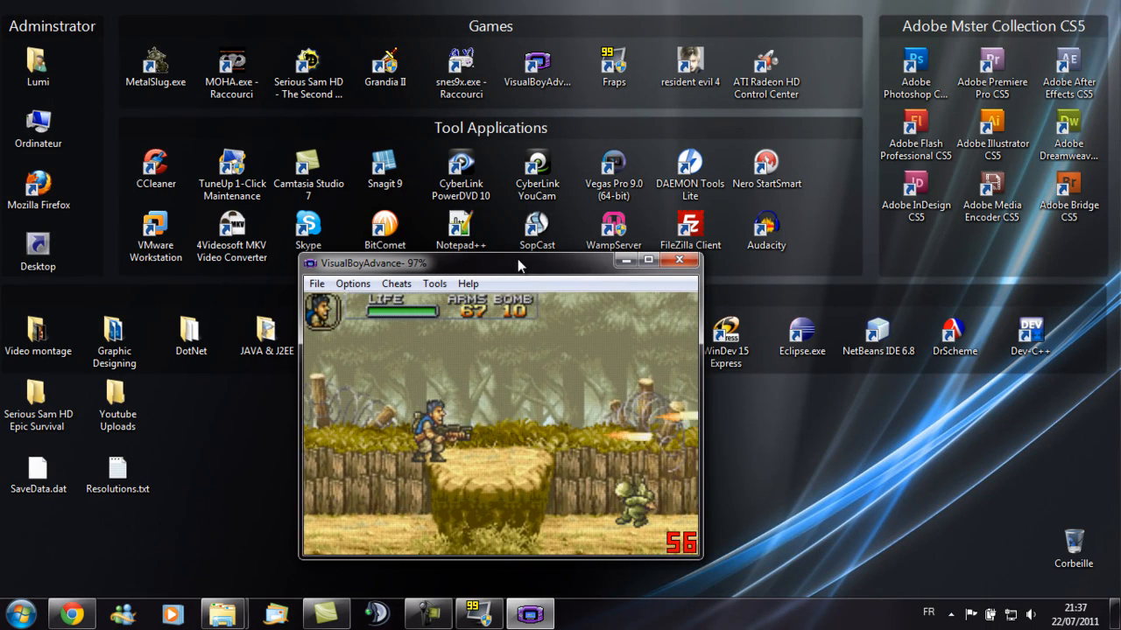
key("z")
key("x")
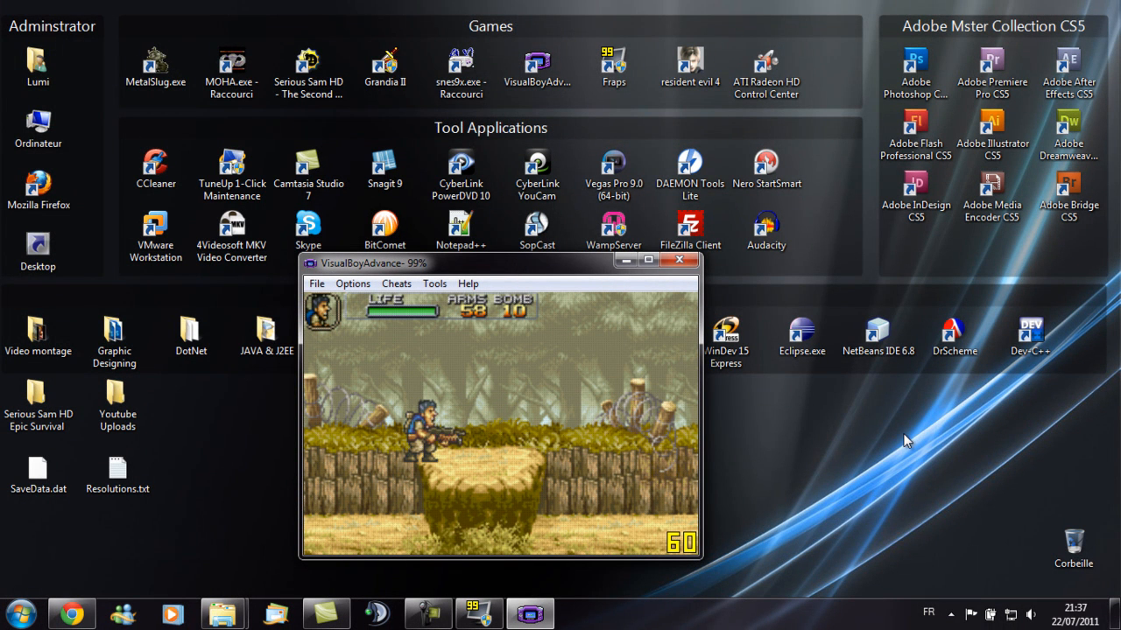
- Close the emulator and switch to the Fraps folder window
left_click(679, 261)
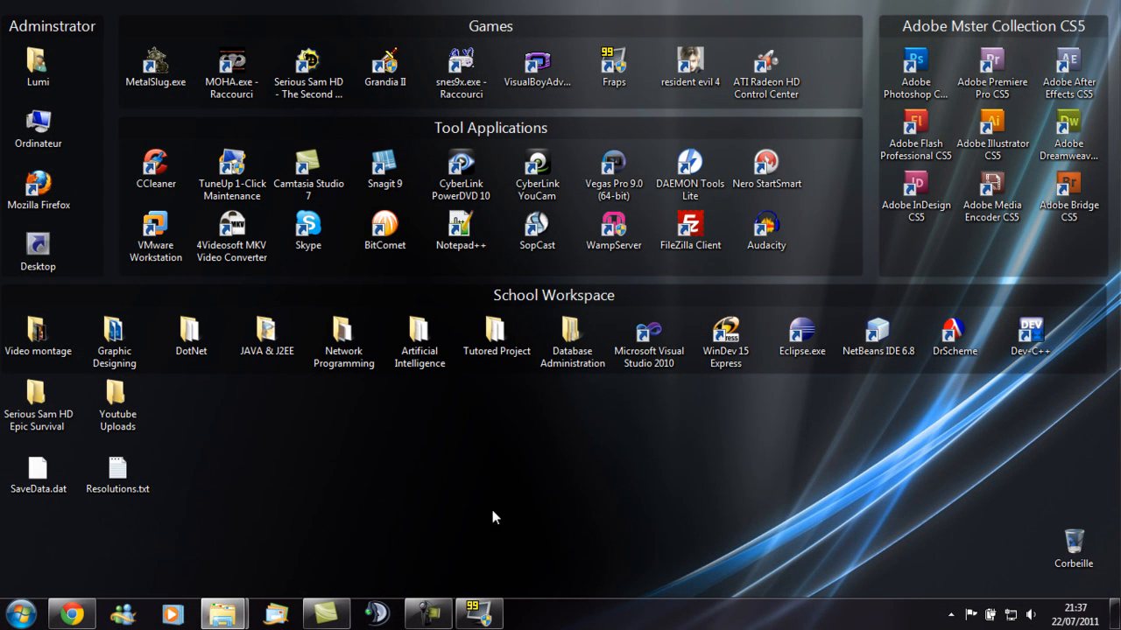
left_click(228, 611)
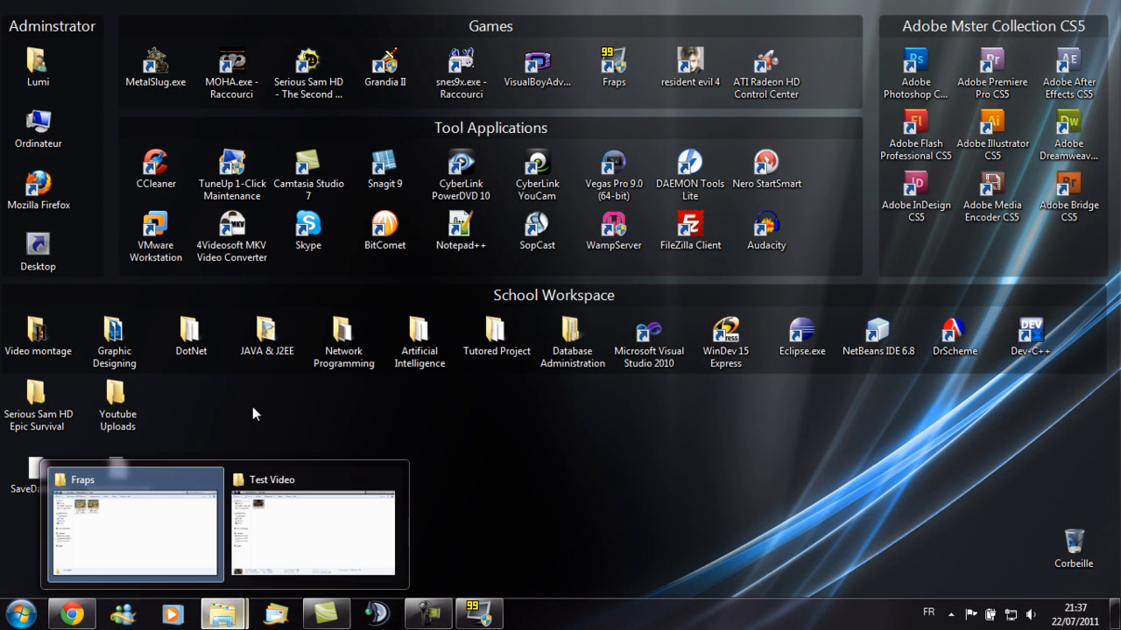
left_click(138, 499)
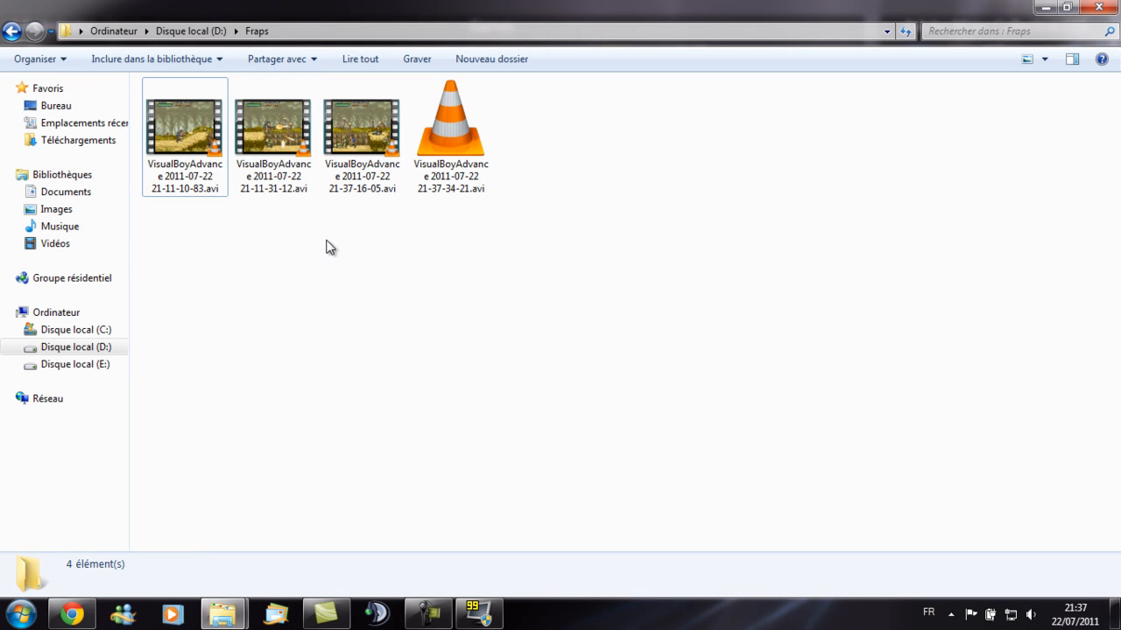
- Permanently delete the two older VisualBoyAdvance recordings from the Fraps folder
left_click_drag(178, 234, 313, 109)
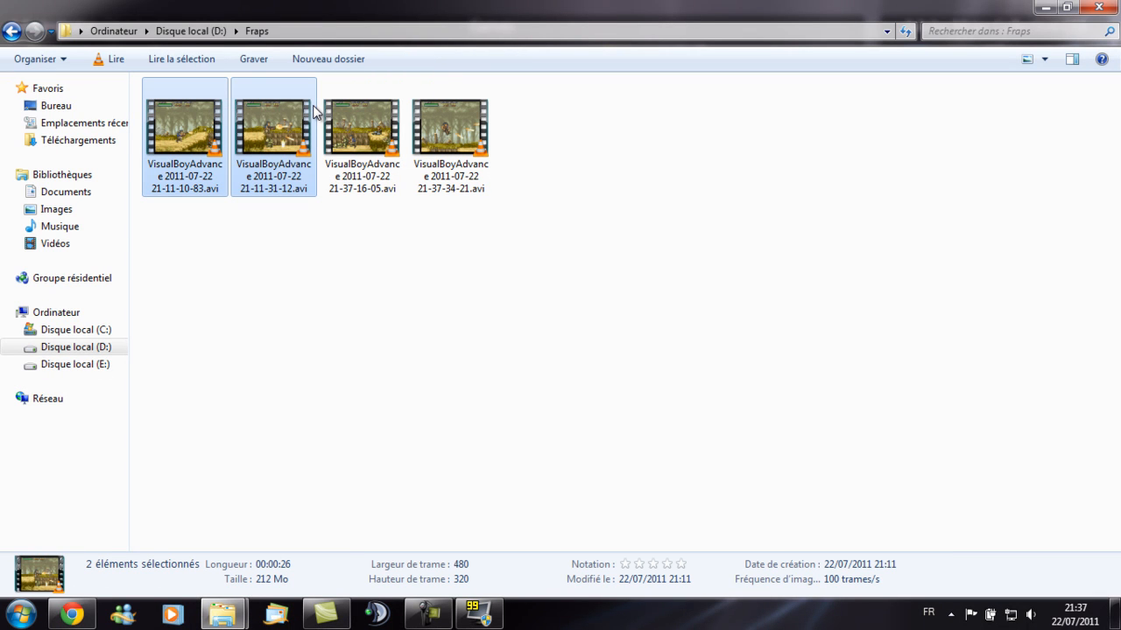
key("shift+Delete")
key("Return")
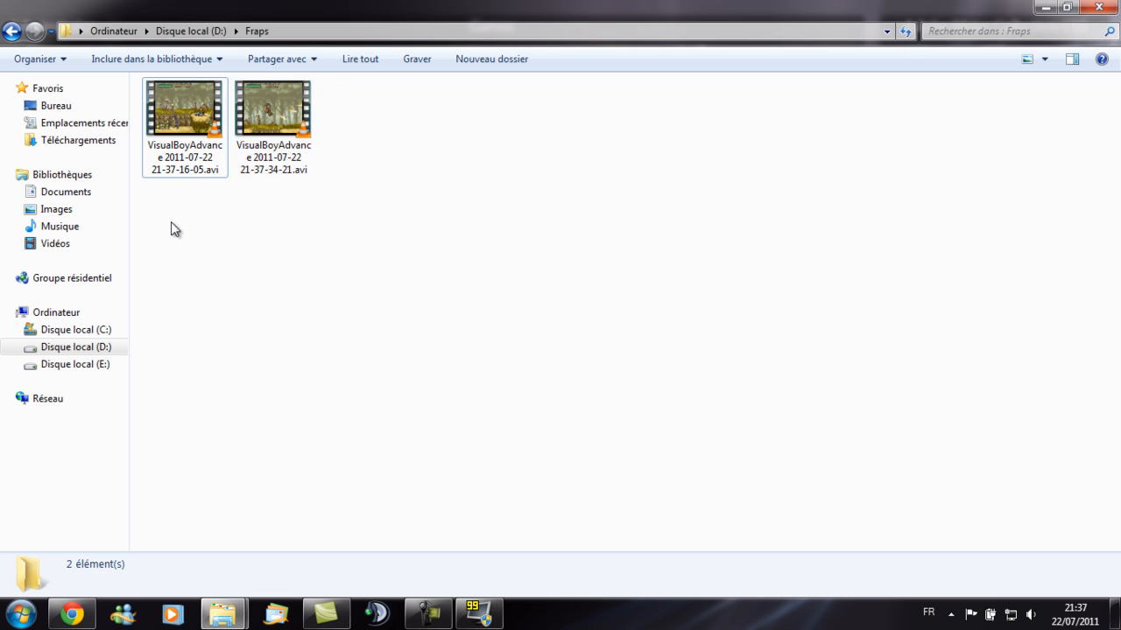
- Bring the two remaining Metal Slug recordings into a Camtasia Studio project and place them on the timeline
left_click_drag(170, 221, 355, 54)
left_click(215, 202)
left_click_drag(187, 214, 342, 142)
left_click_drag(170, 105, 115, 190)
left_click_drag(2, 220, 205, 108)
left_click_drag(135, 440, 108, 539)
left_click(250, 565)
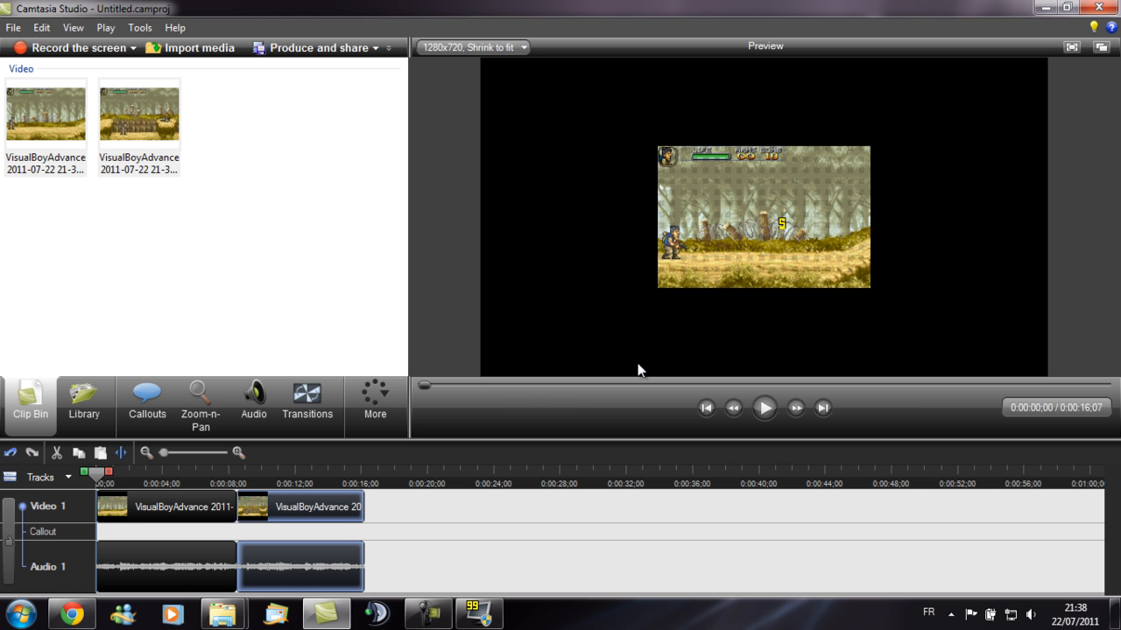
- Close the Fraps program
left_click(479, 614)
left_click(747, 227)
left_click(631, 363)
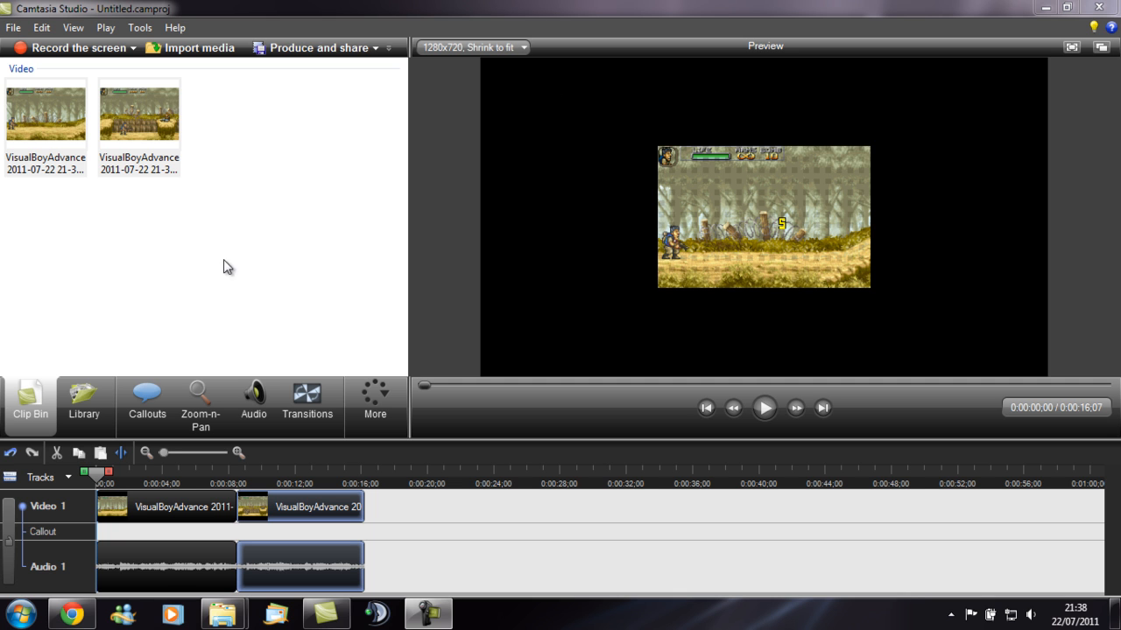
- Add a Zoom-n-Pan keyframe at the start of the timeline that snaps the view to the video edges
left_click(201, 390)
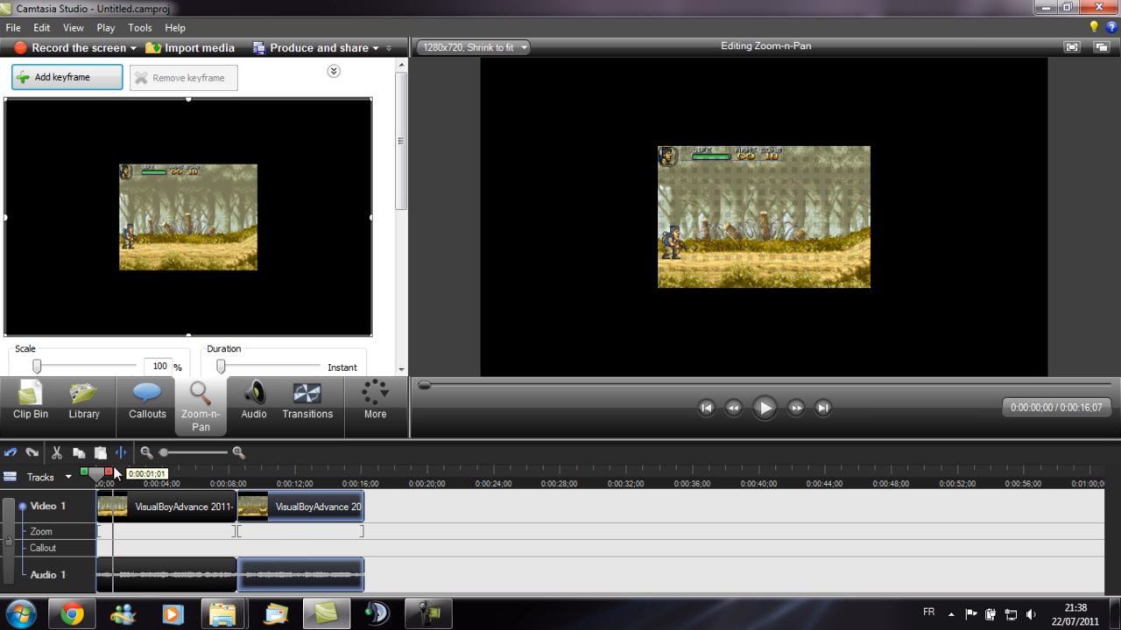
mouse_move(93, 475)
left_mouse_down()
mouse_move(107, 474)
mouse_move(97, 475)
left_mouse_up()
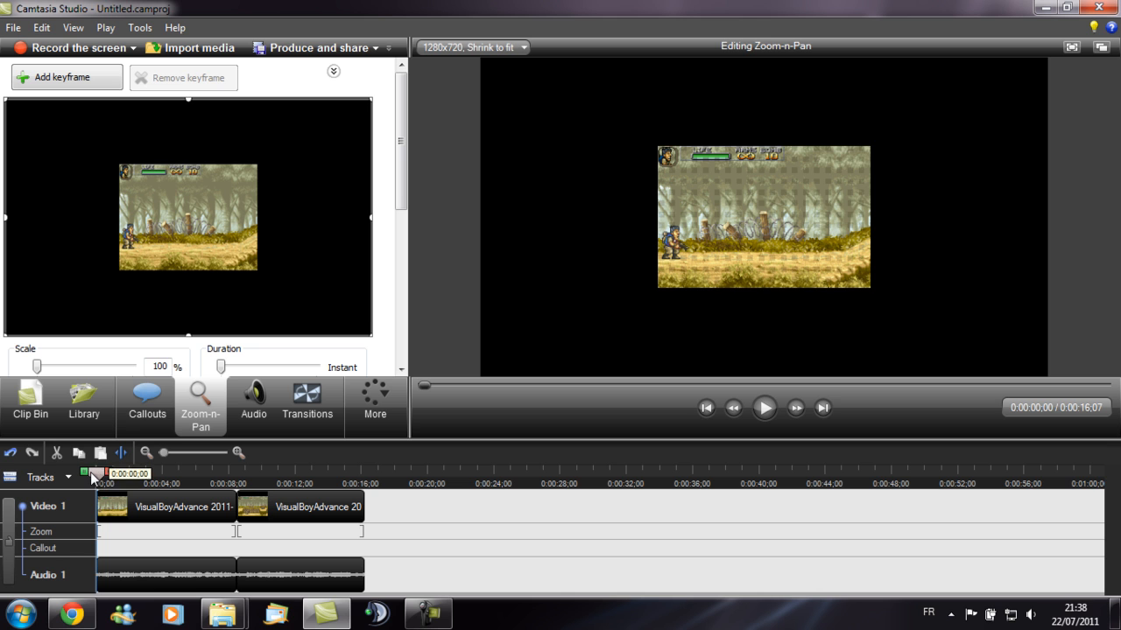
right_click(190, 233)
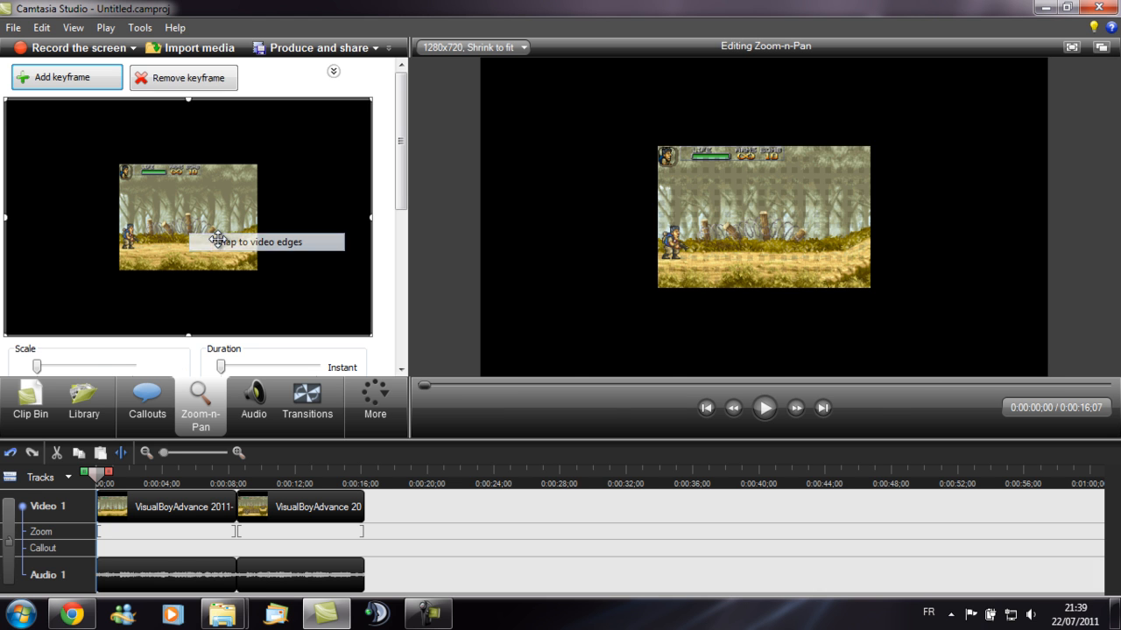
left_click(219, 242)
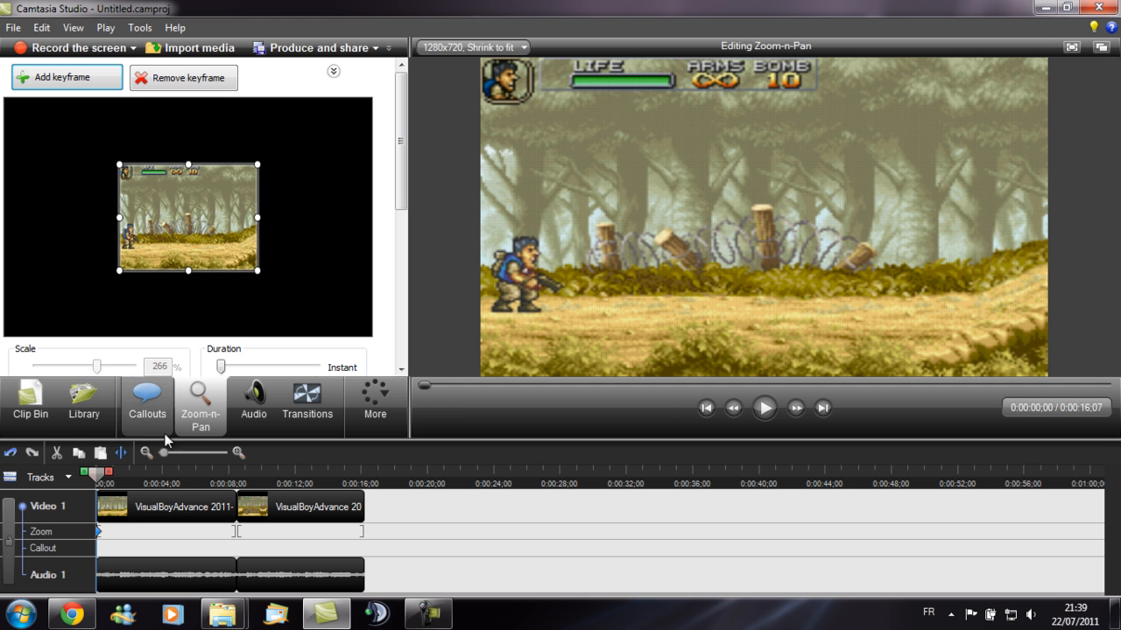
- Add a second Zoom-n-Pan keyframe snapped to the video edges at 0:00:08:15, the start of the second clip
left_click_drag(99, 479, 247, 473)
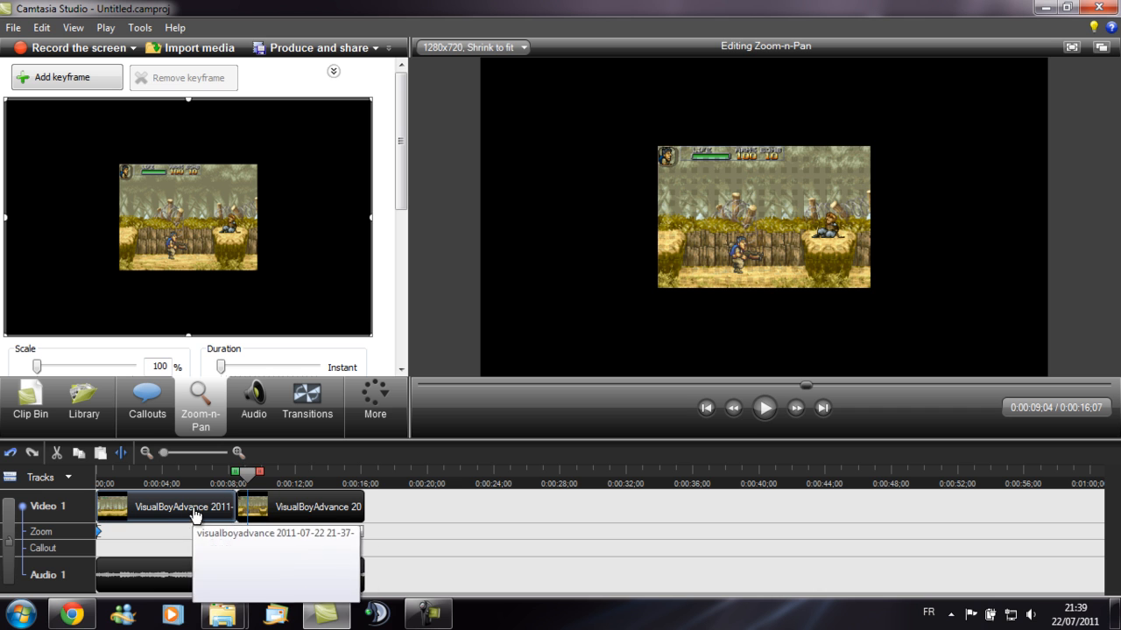
left_click_drag(256, 477, 246, 478)
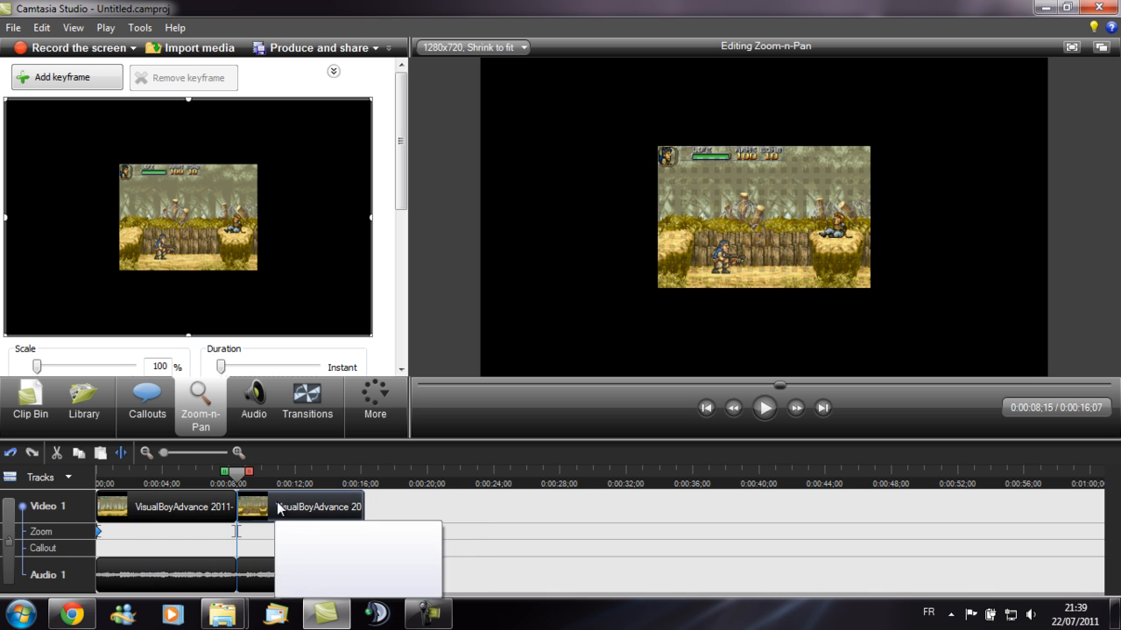
right_click(178, 213)
left_click(212, 224)
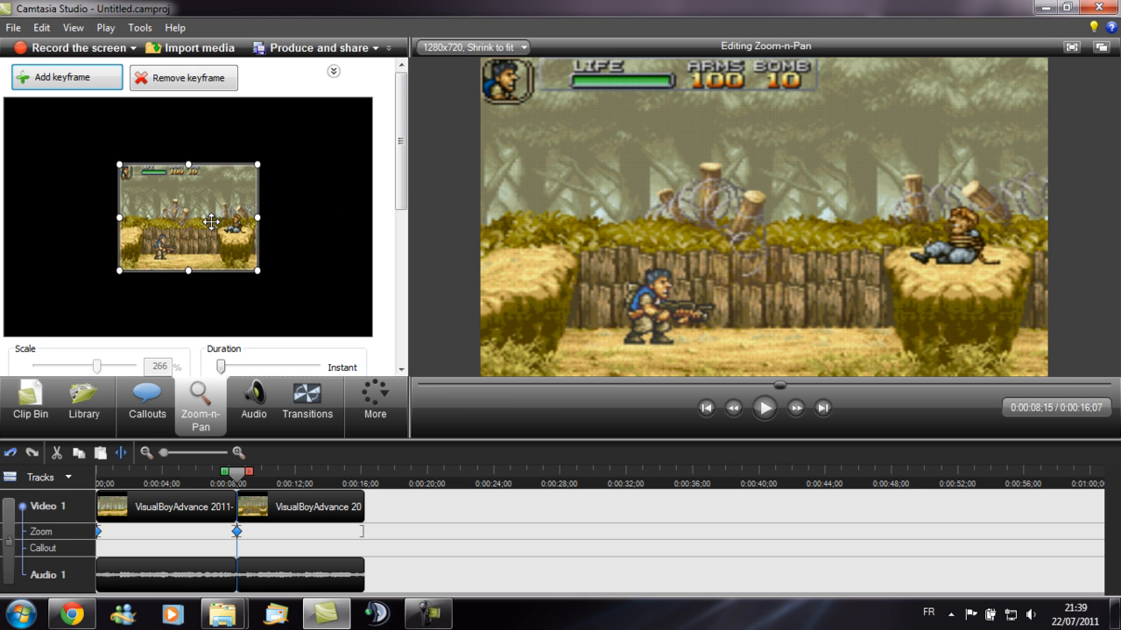
- Play back the zoomed footage around the start of the second clip
left_click(232, 479)
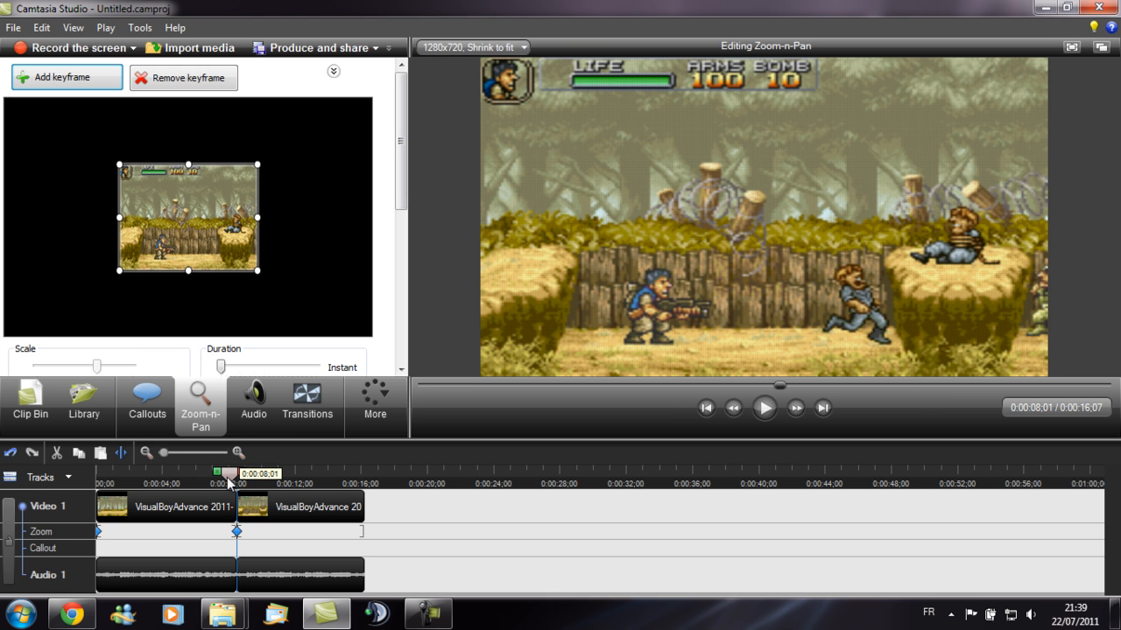
left_click(229, 478)
left_click(762, 407)
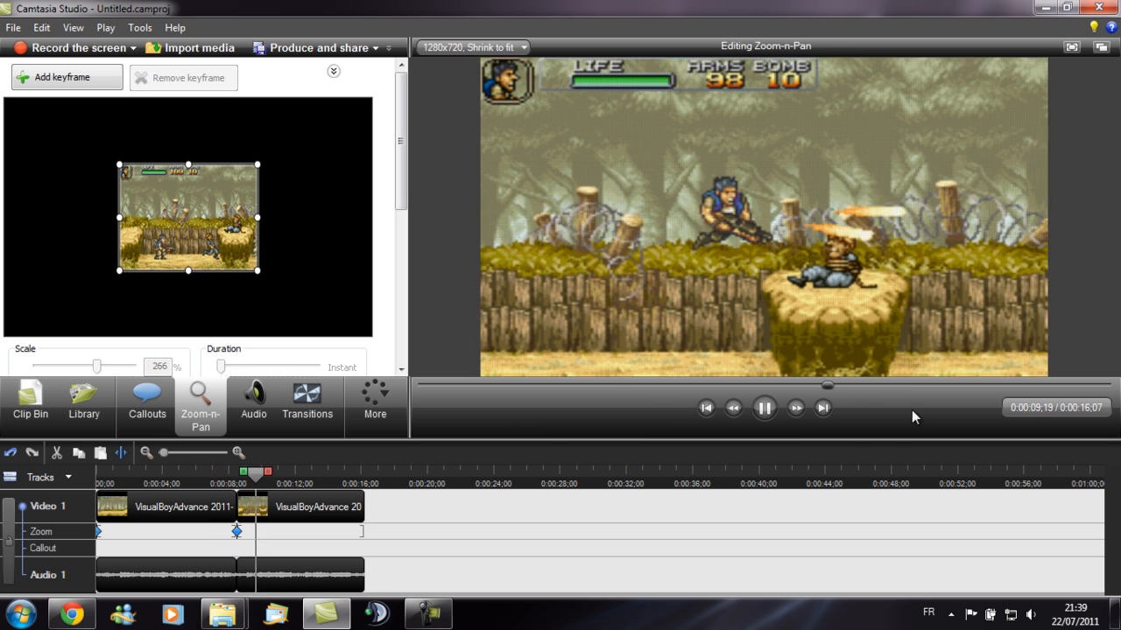
left_click(764, 408)
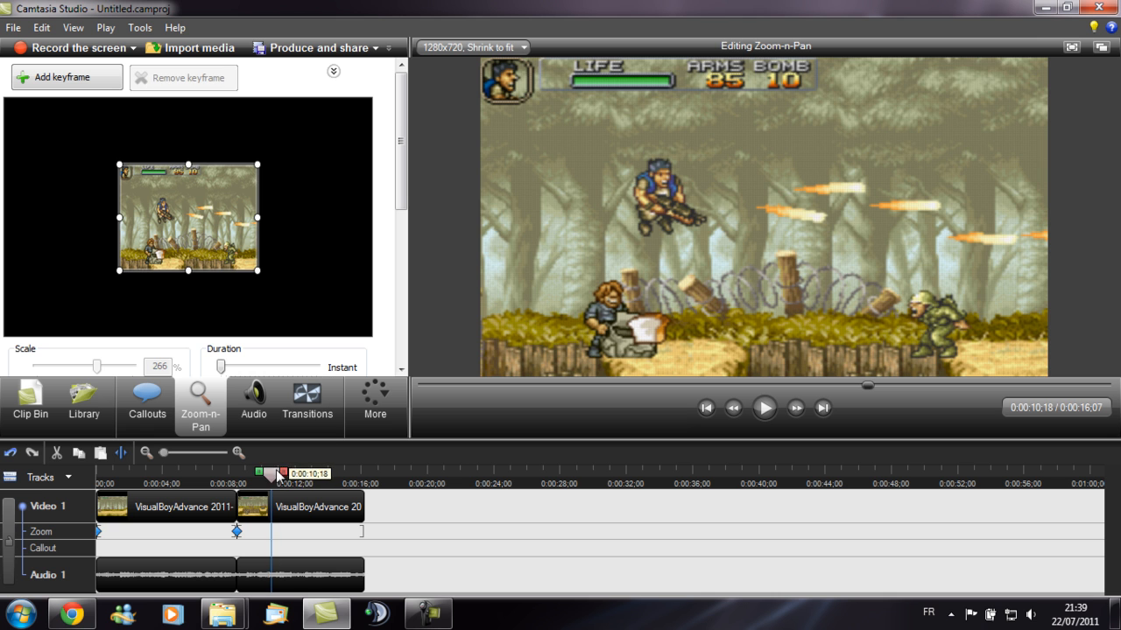
left_click(239, 482)
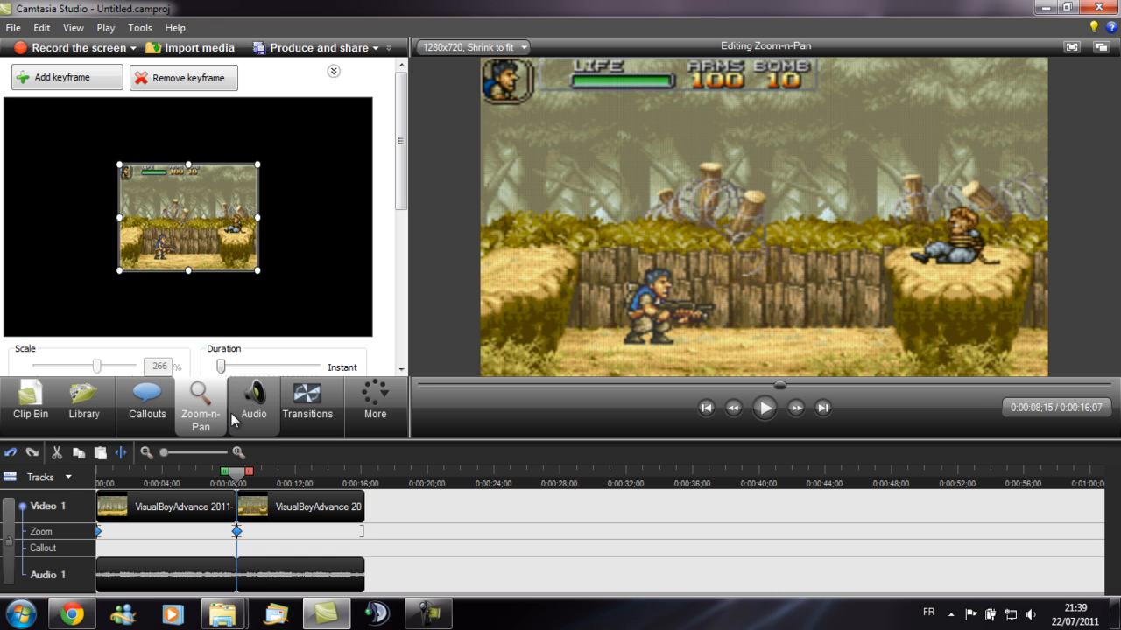
- Try a Cube rotate transition between the two clips and preview it
left_click(308, 400)
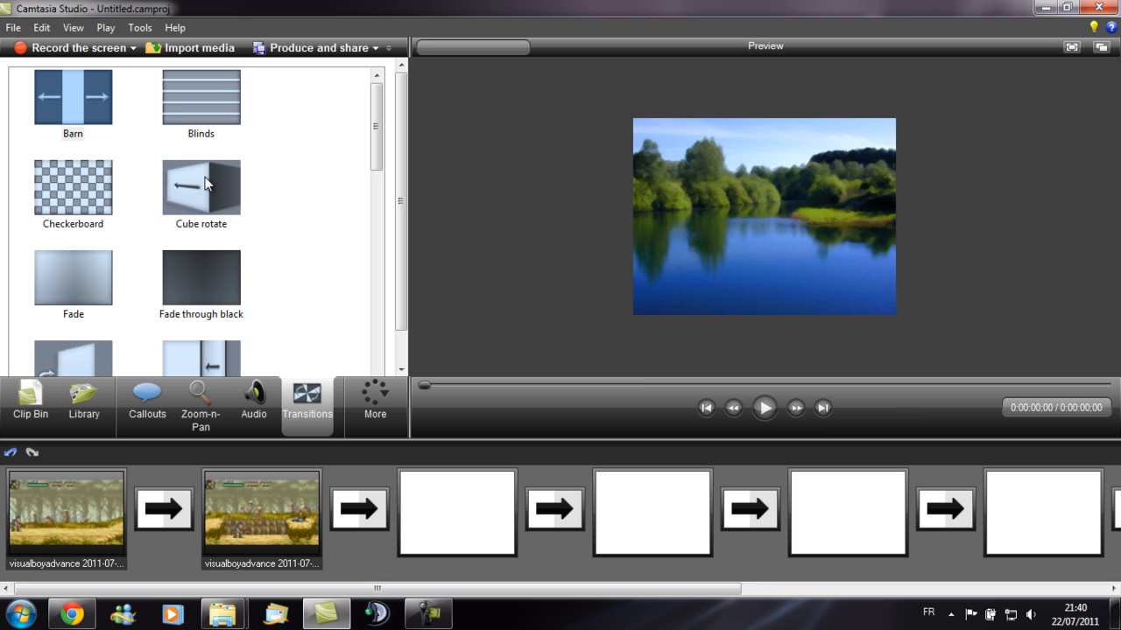
left_click_drag(205, 184, 159, 515)
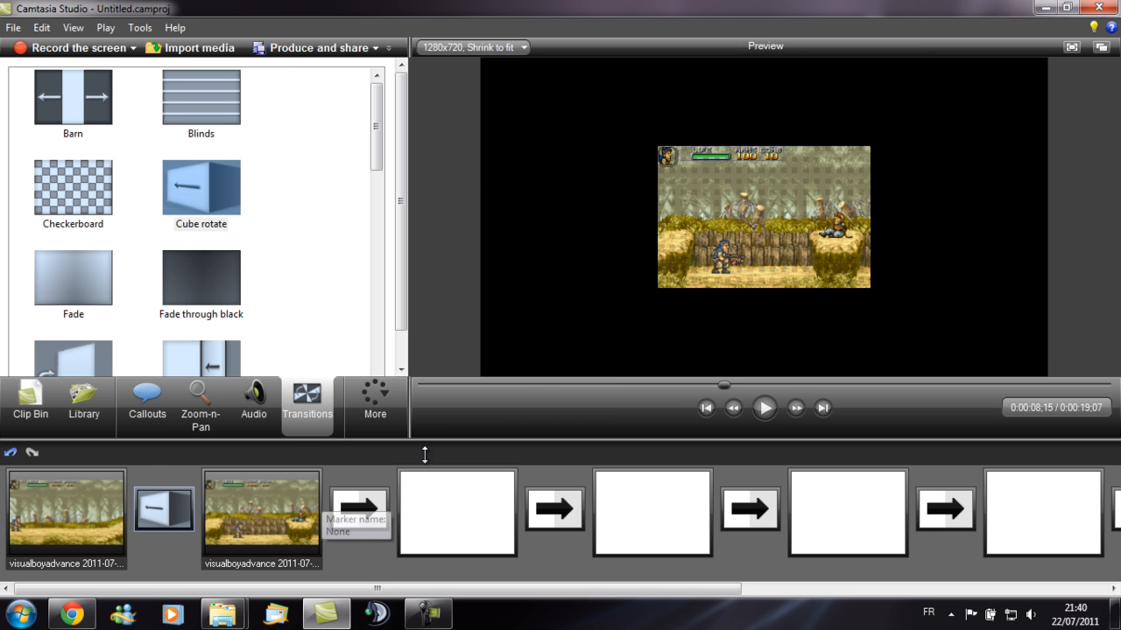
left_click(765, 408)
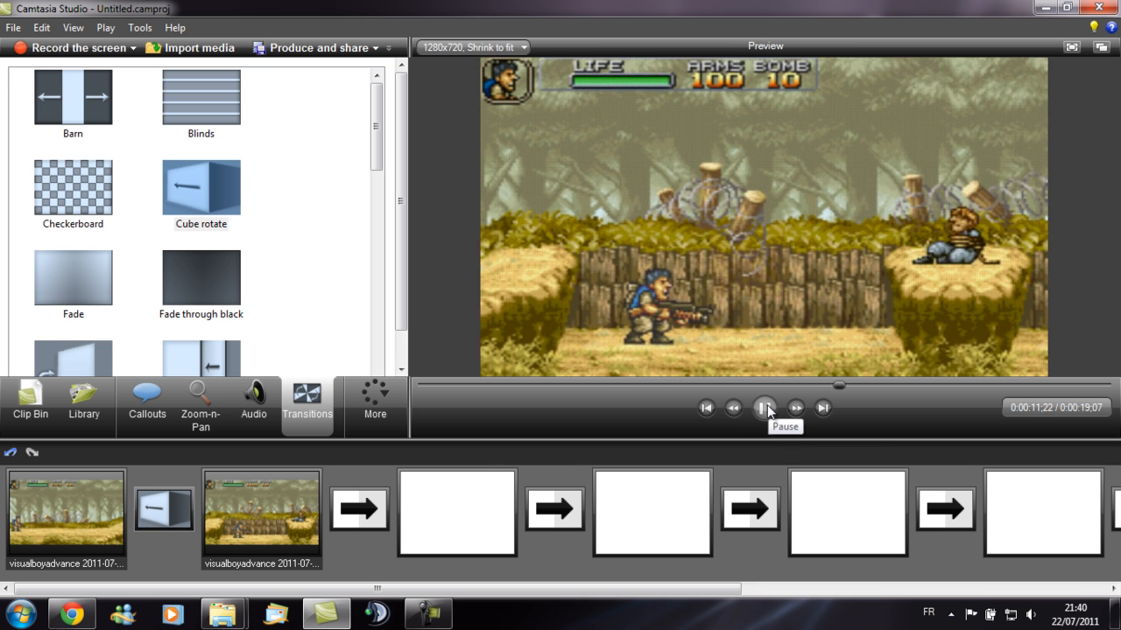
left_click(767, 410)
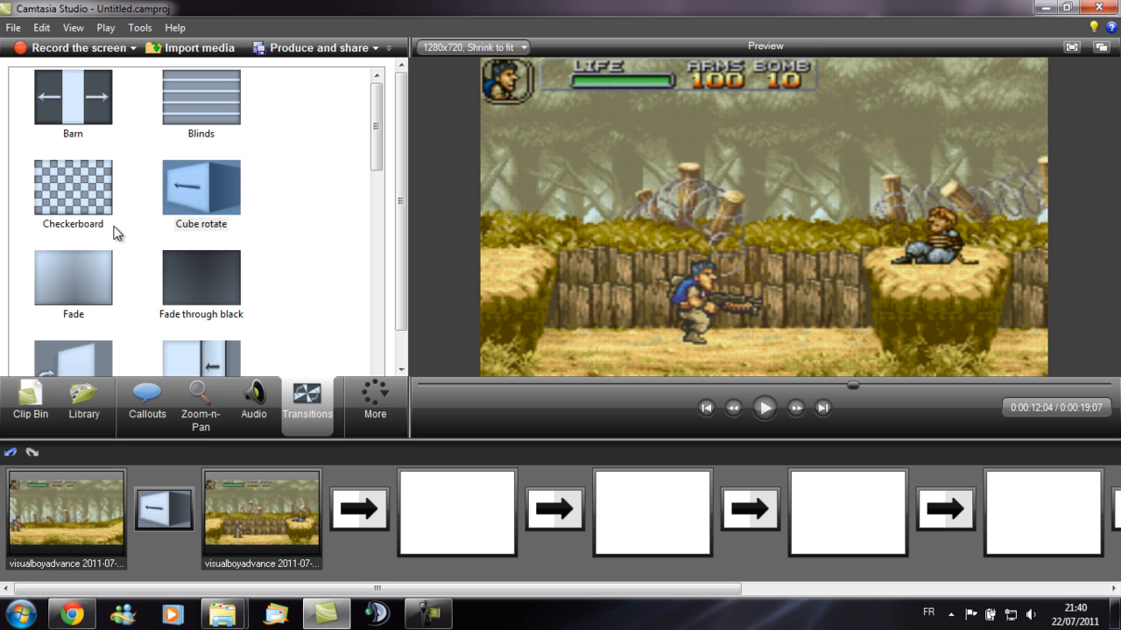
- Replace the transition between the clips with Fade and preview it
left_click_drag(70, 283, 164, 510)
key("space")
left_click_drag(708, 384, 679, 387)
left_click(764, 407)
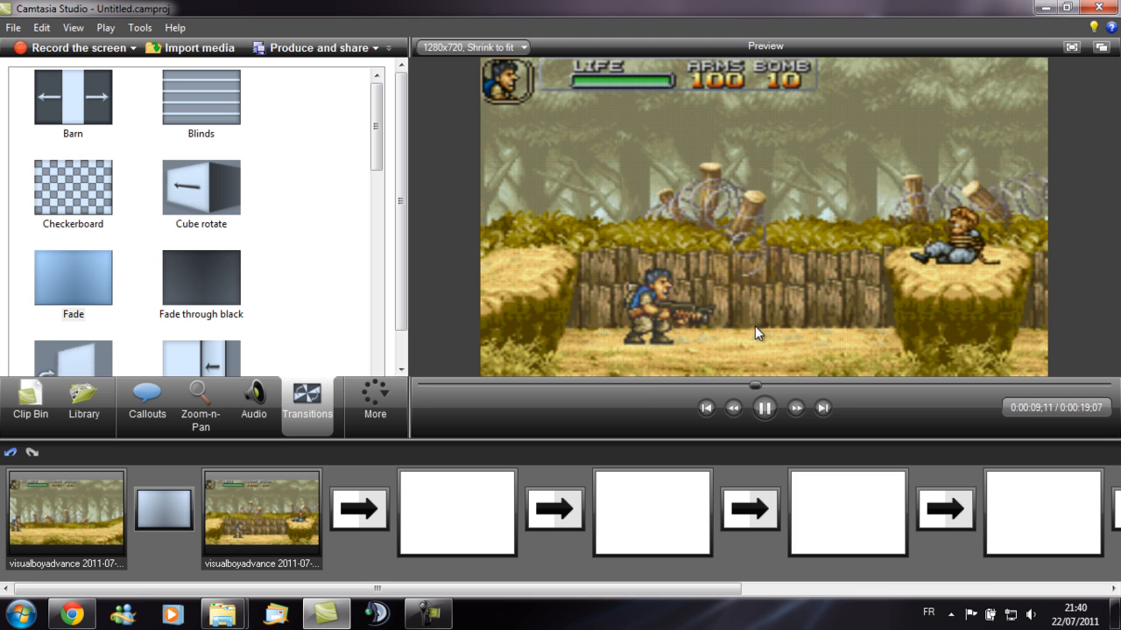
left_click(764, 407)
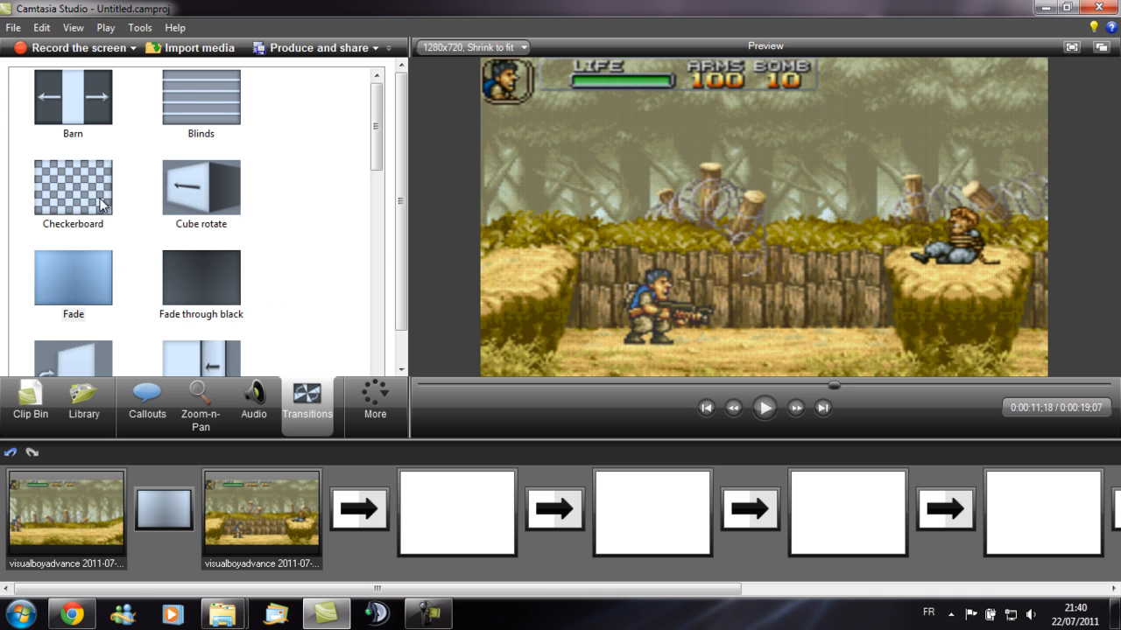
- Replace the transition between the clips with Flip and preview it
left_click_drag(375, 144, 374, 178)
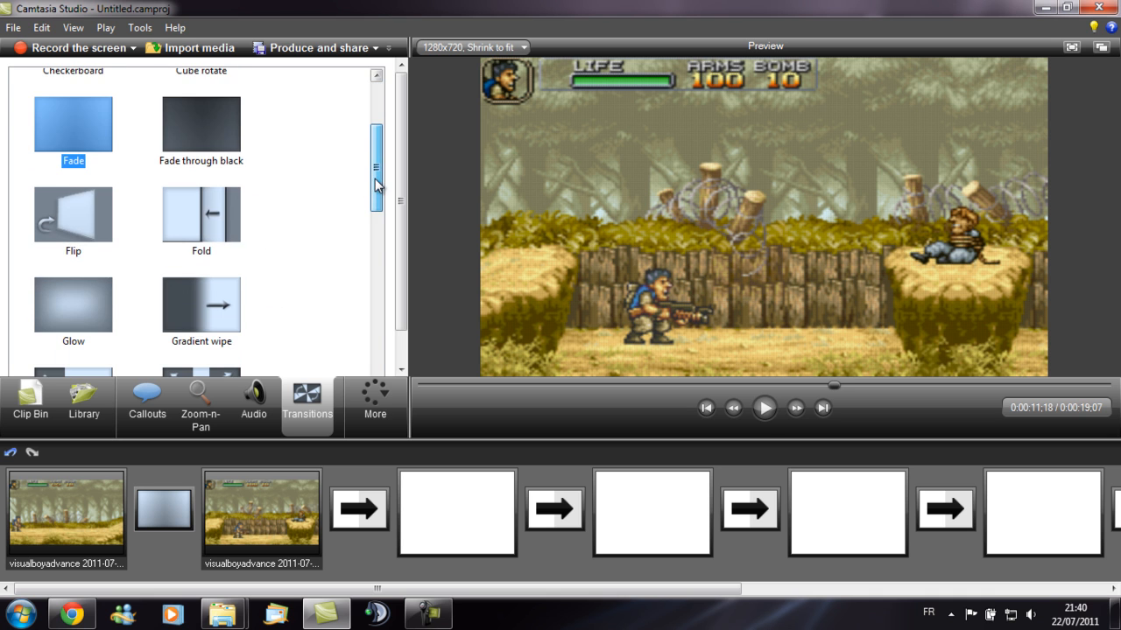
left_click_drag(85, 229, 171, 511)
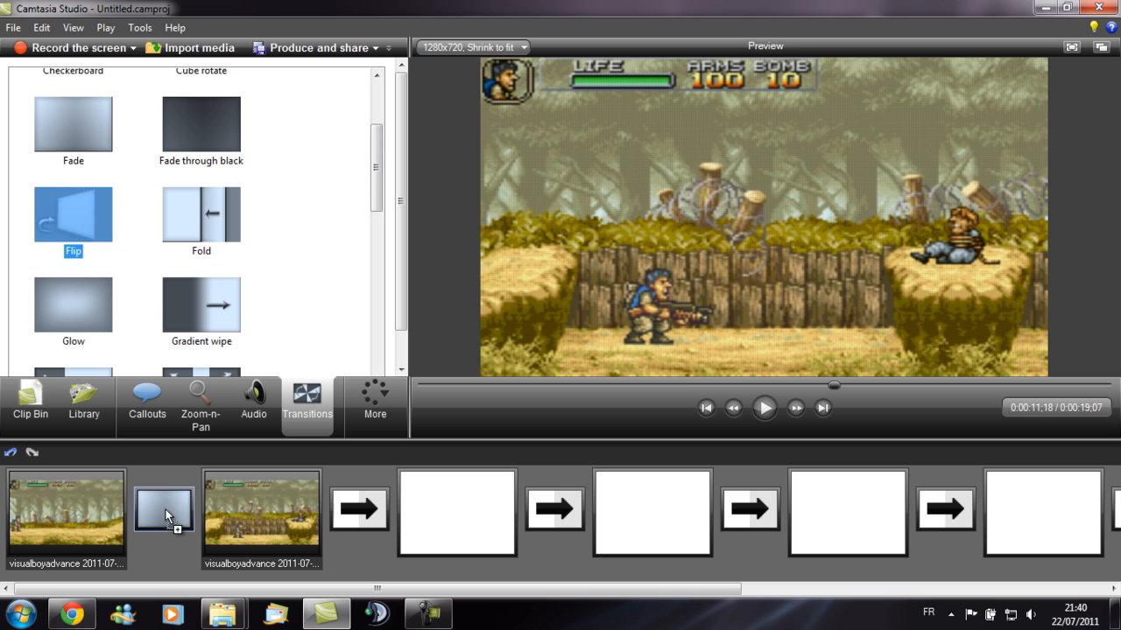
left_click(764, 408)
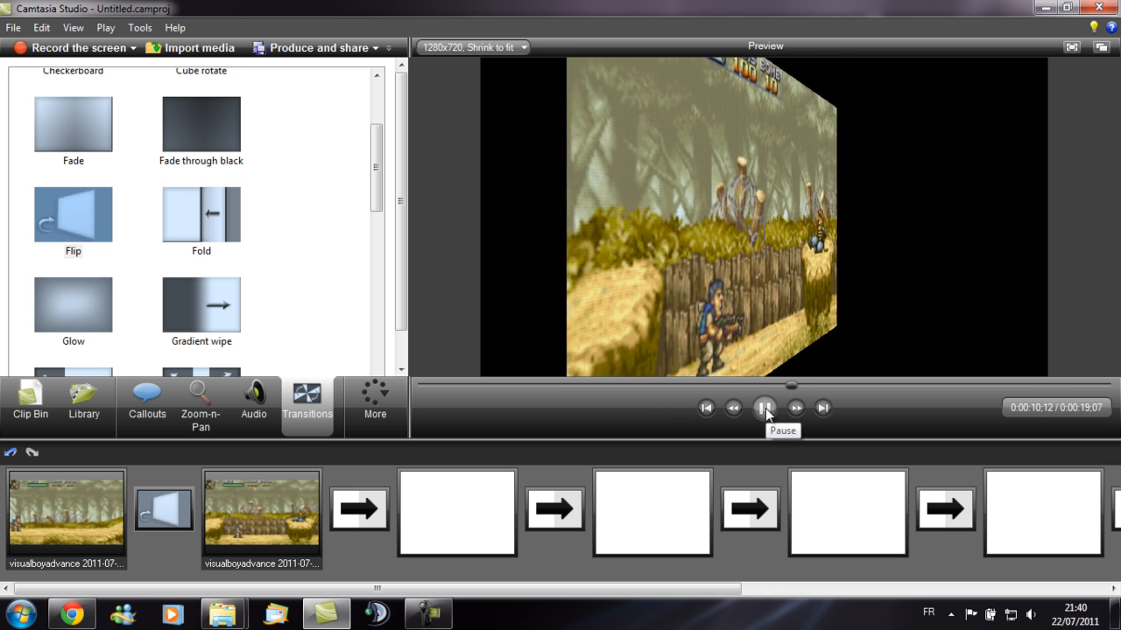
left_click(765, 410)
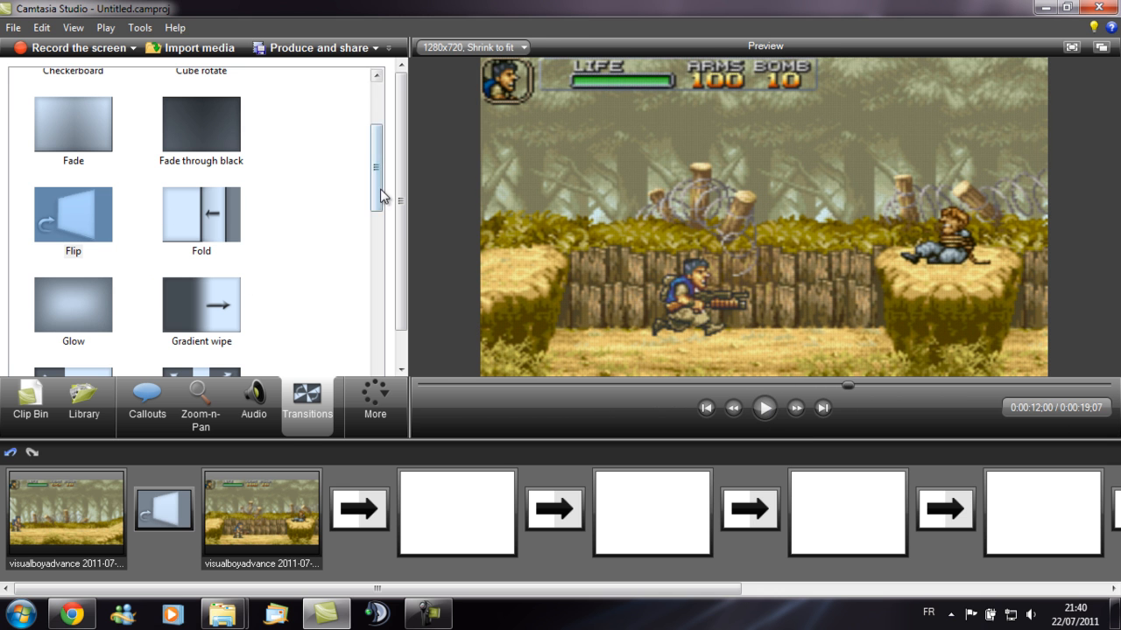
- Remove the transition between the two clips and return to the timeline
left_click(166, 509)
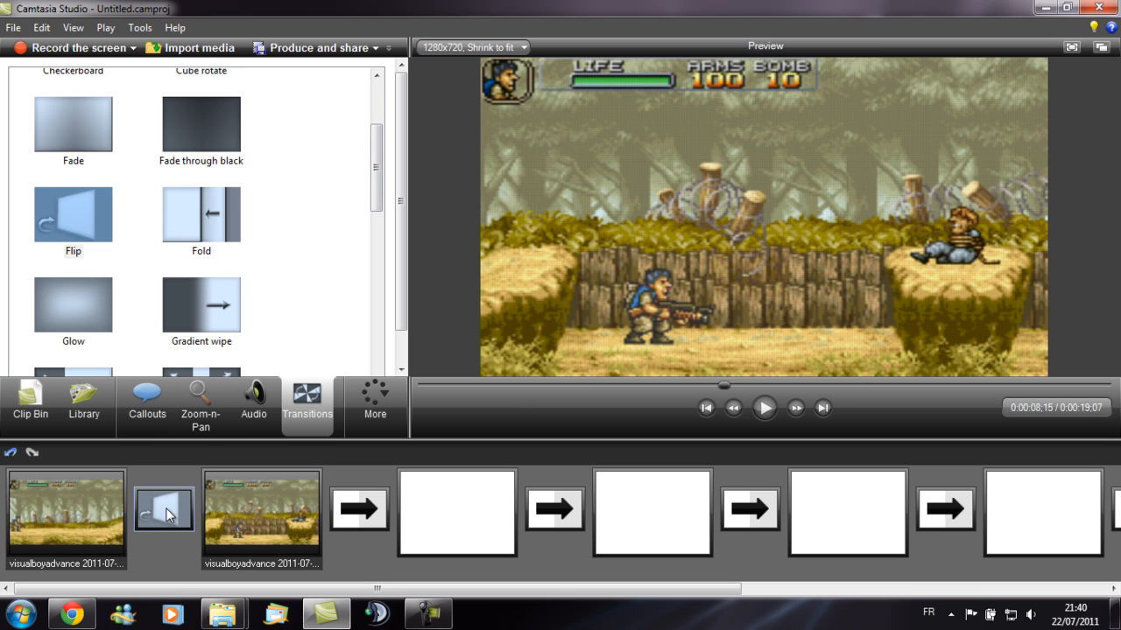
key("Delete")
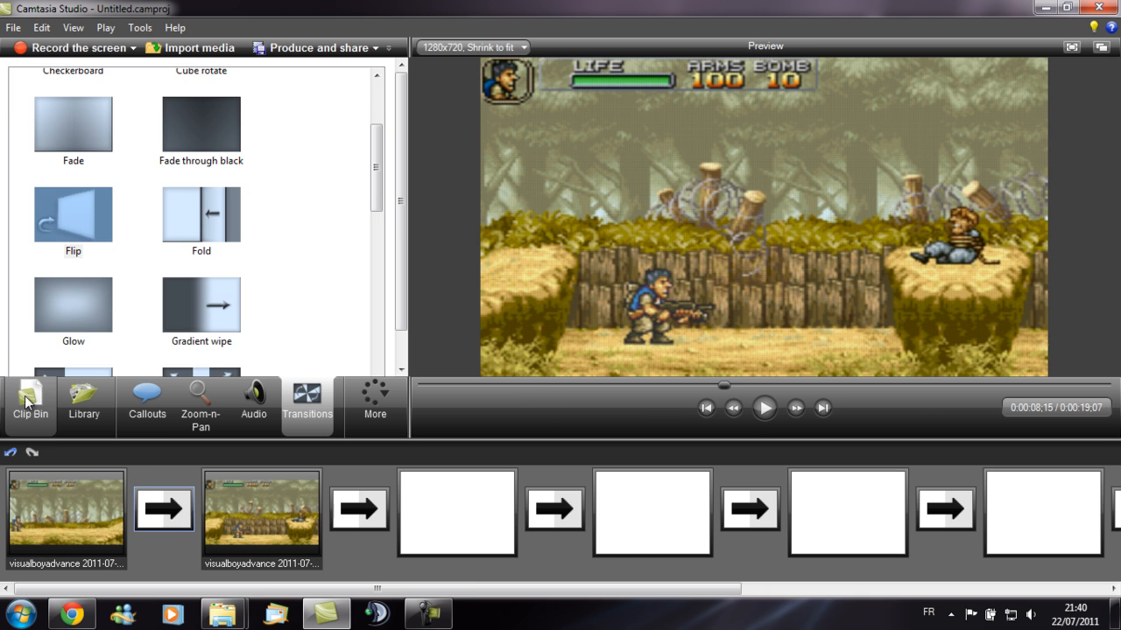
left_click(26, 407)
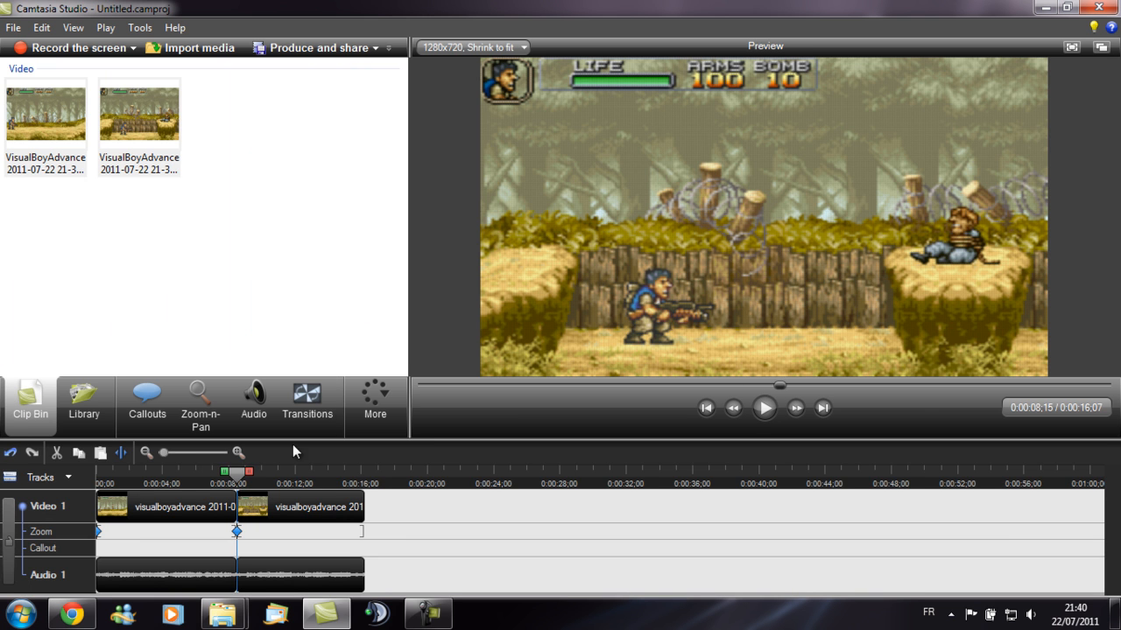
left_click_drag(237, 473, 91, 486)
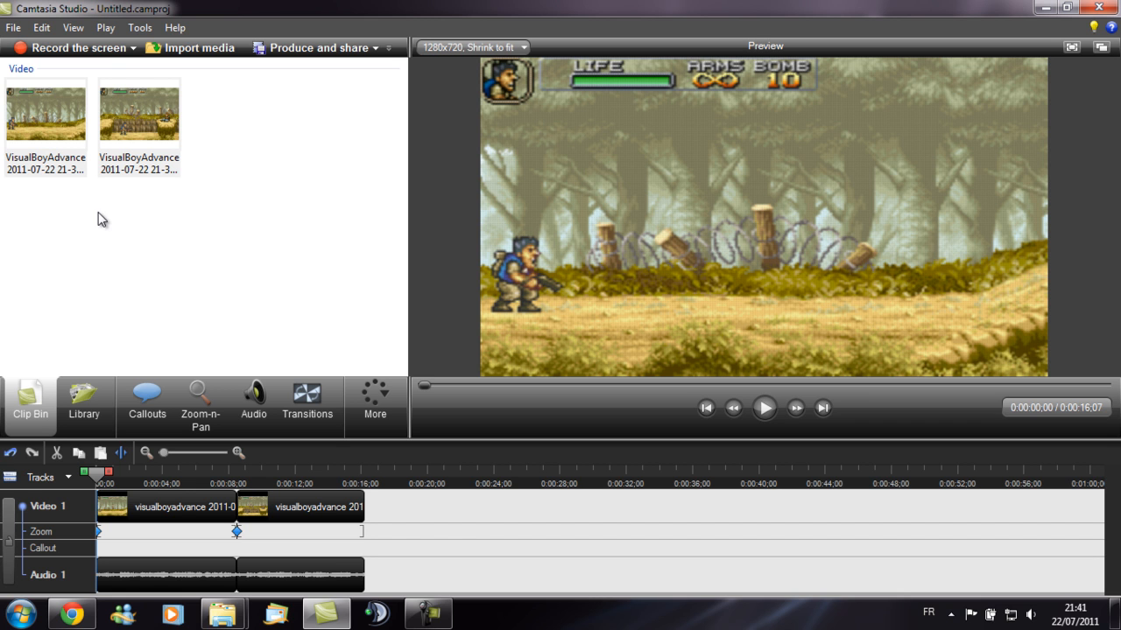
left_click(156, 403)
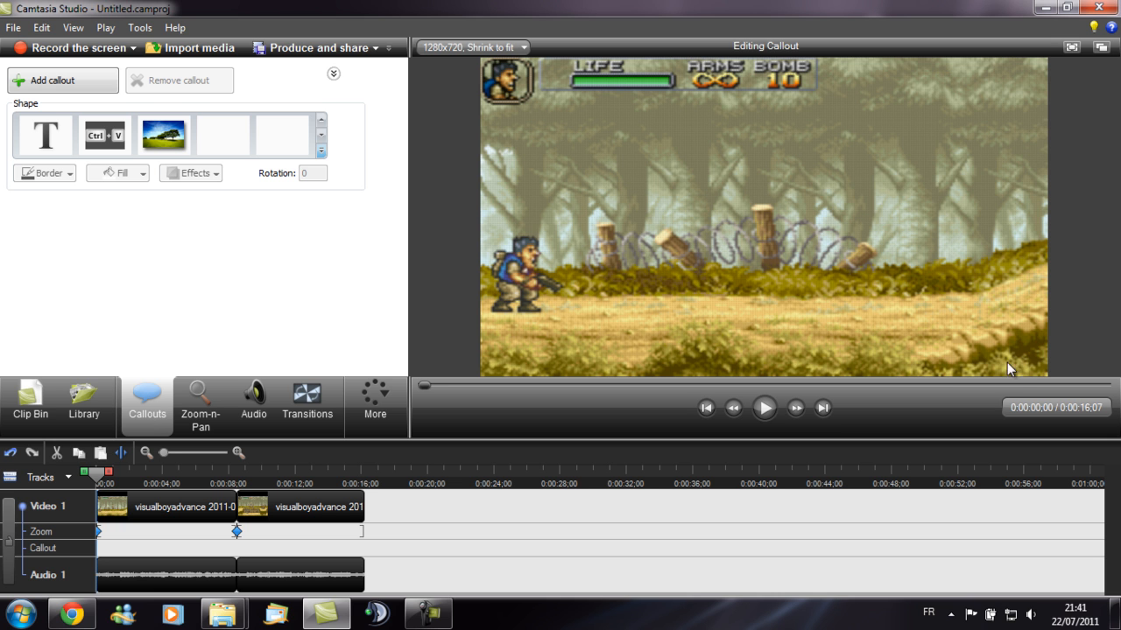
left_click(40, 410)
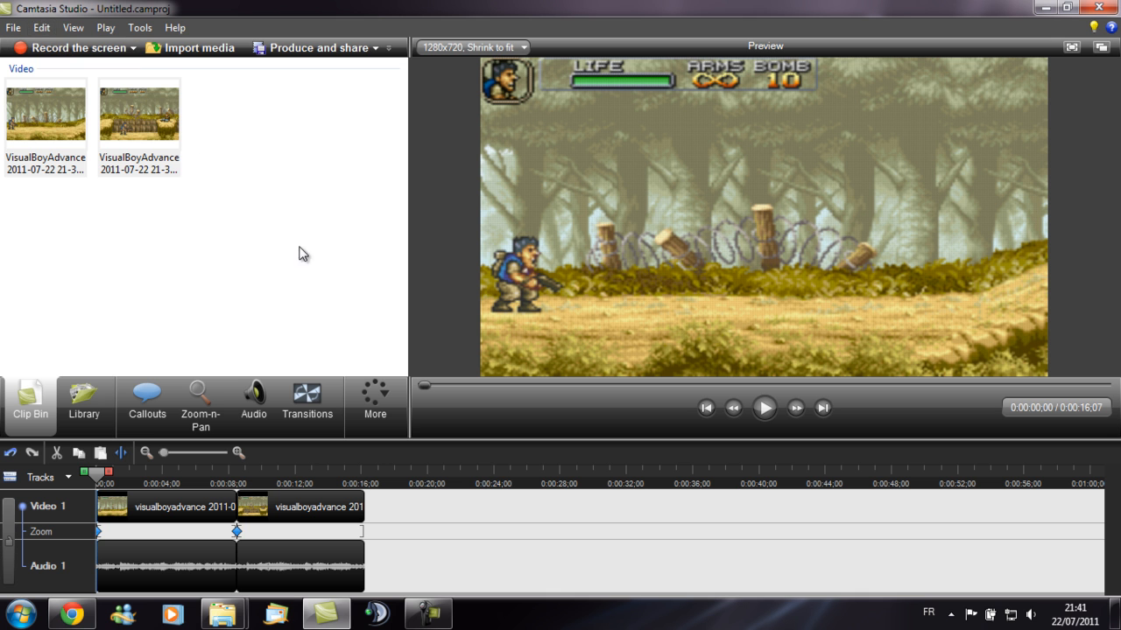
left_click(13, 27)
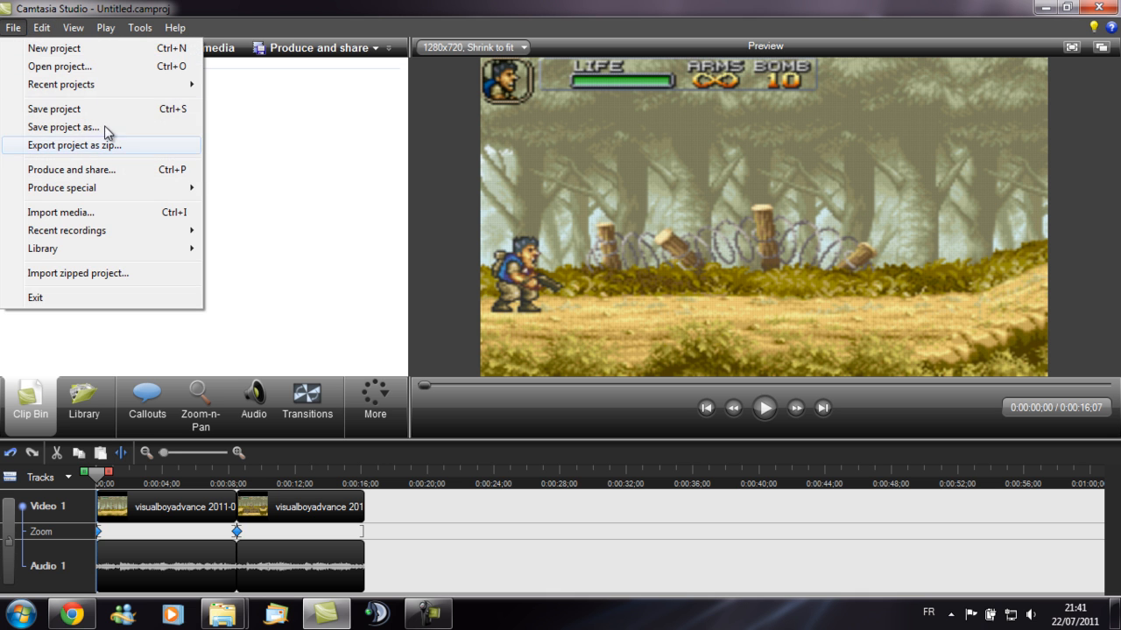
left_click(50, 171)
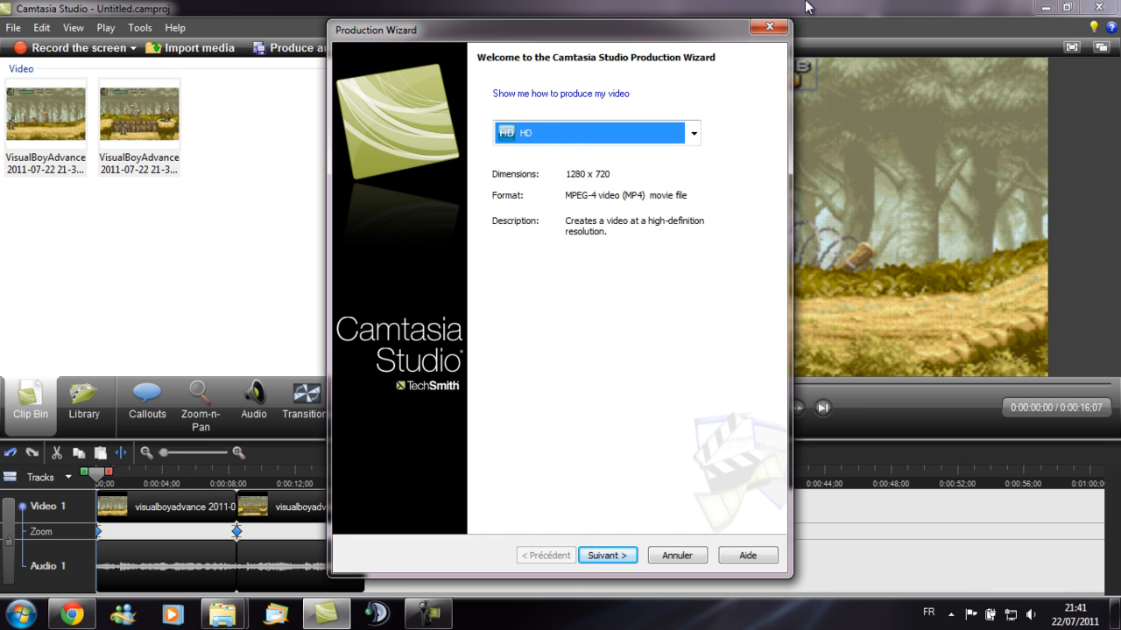
left_click(770, 28)
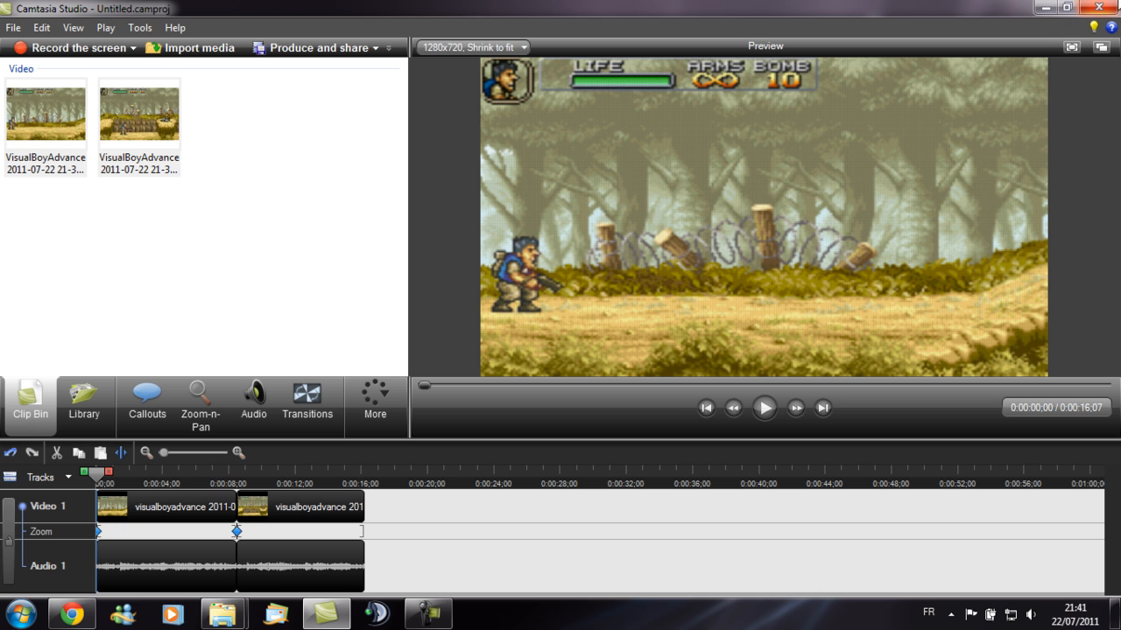
- Close Camtasia Studio without saving the project, and close the Fraps folder window
left_click(1100, 8)
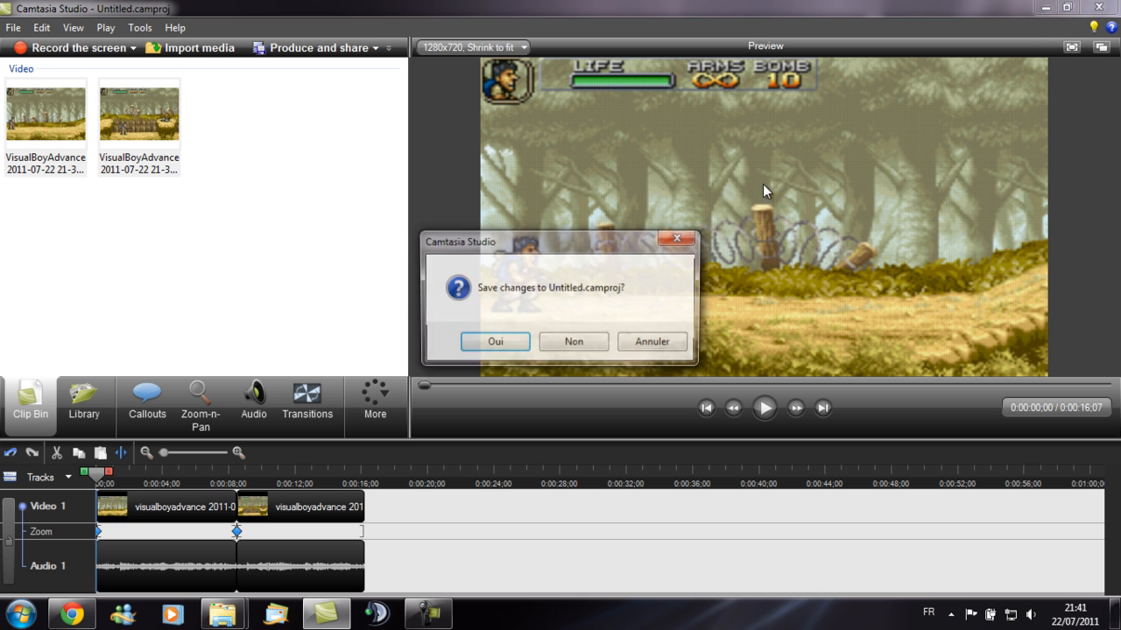
left_click(569, 339)
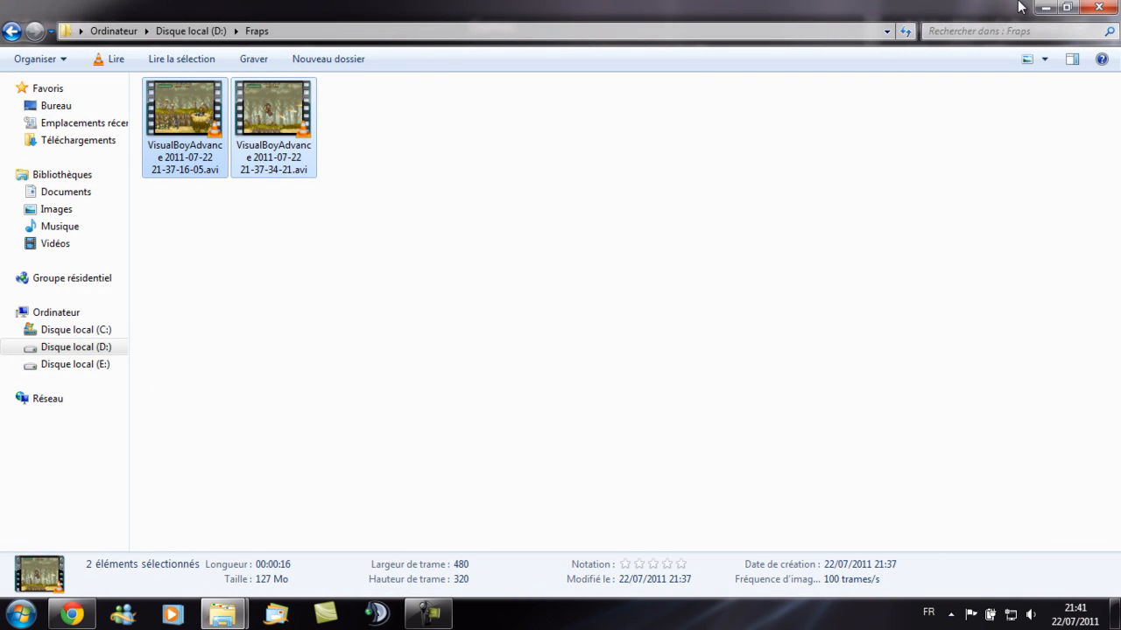
left_click(1045, 7)
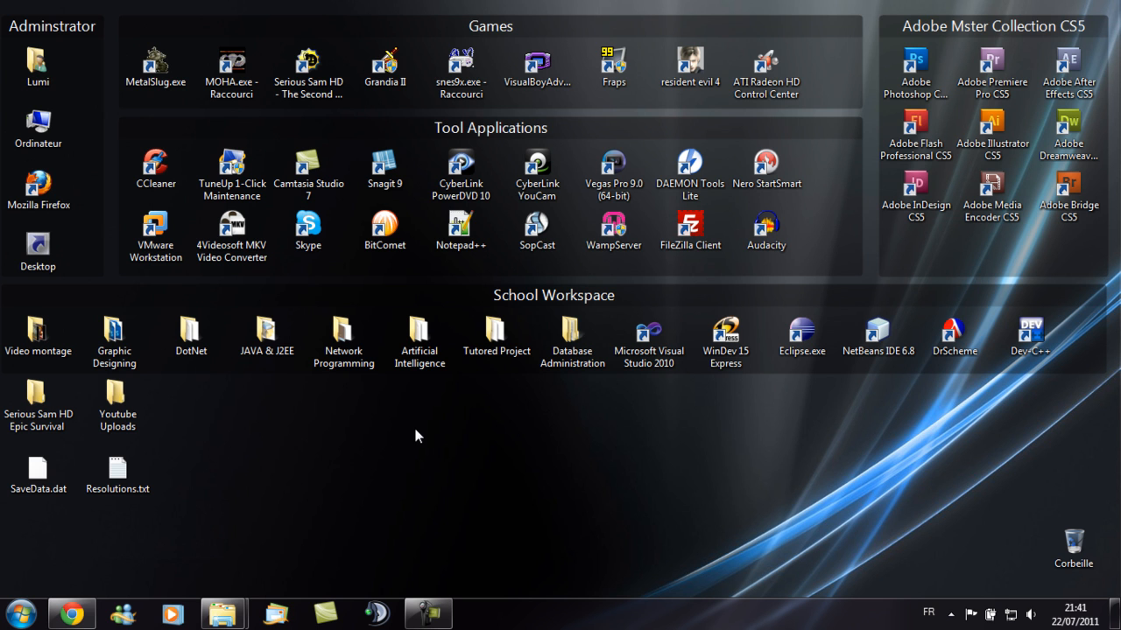
- Launch Snes9x from the desktop shortcut, reposition its window, and open the Load Game dialog
double_click(464, 70)
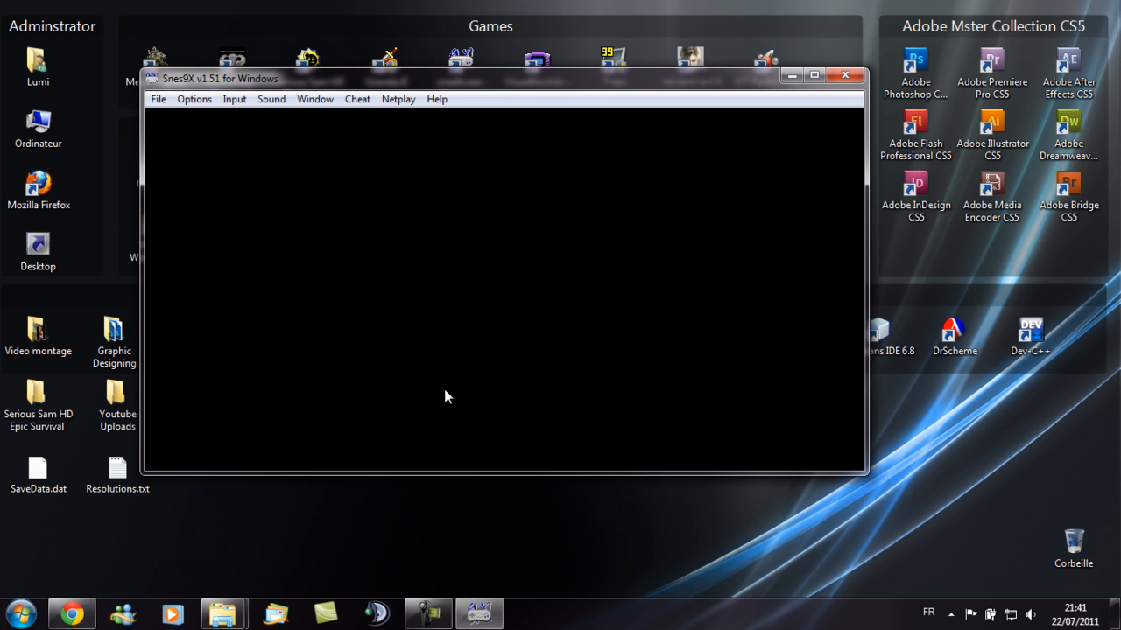
left_click_drag(405, 73, 454, 137)
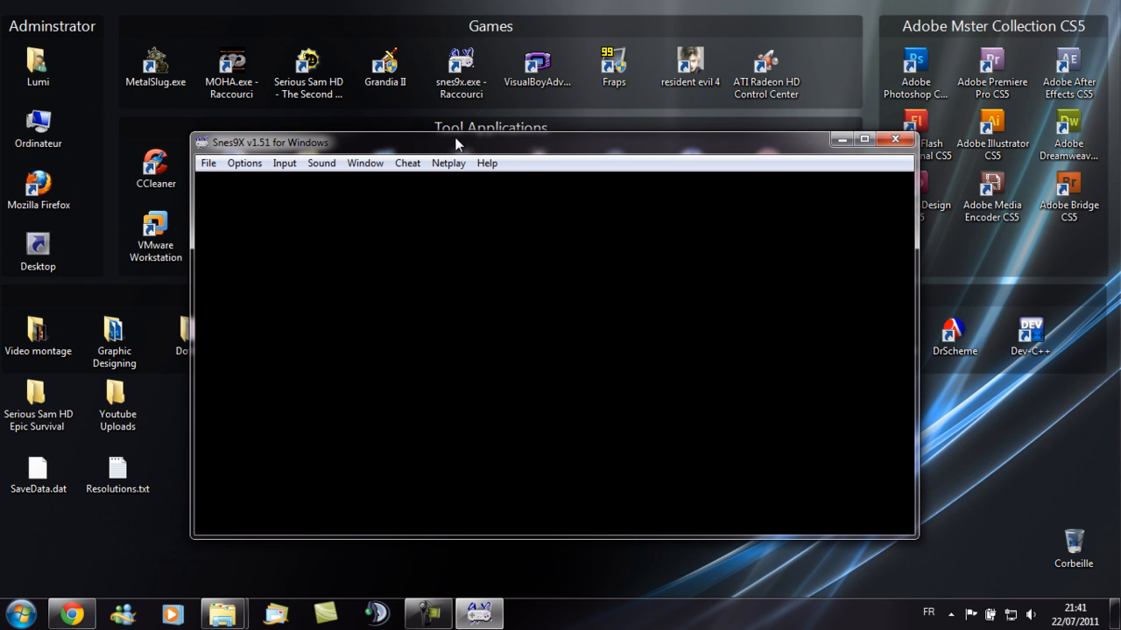
left_click(210, 163)
left_click(237, 179)
left_click(565, 224)
- Browse the SNES ROM list and load Knights of the Round (U).smc
scroll(569, 273, "down", 4)
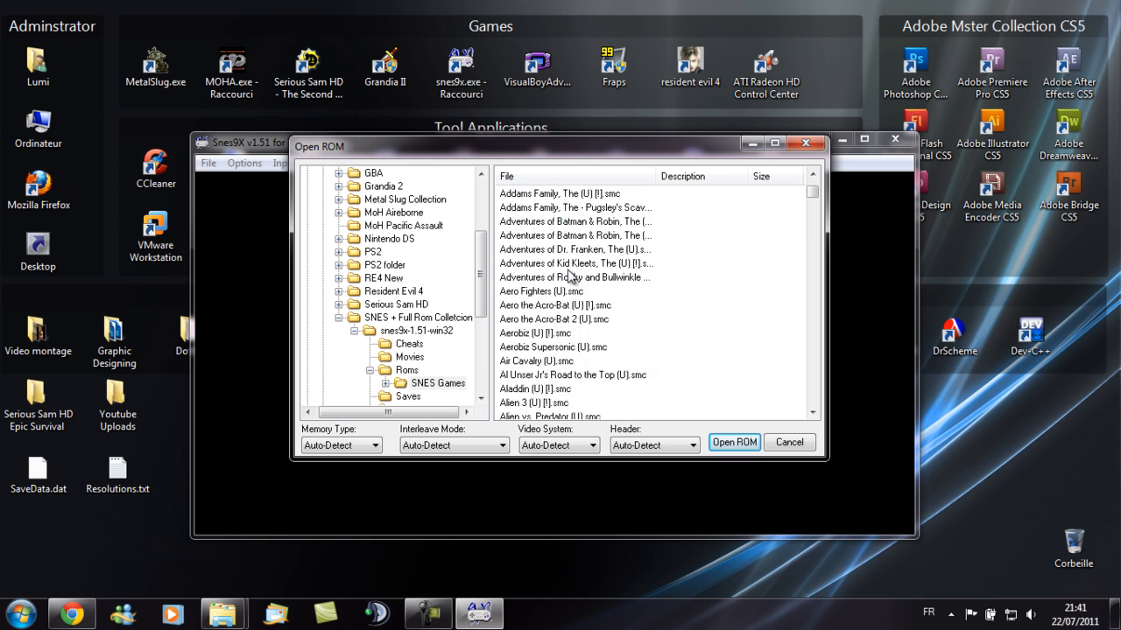
scroll(569, 276, "up", 4)
scroll(578, 263, "down", 15)
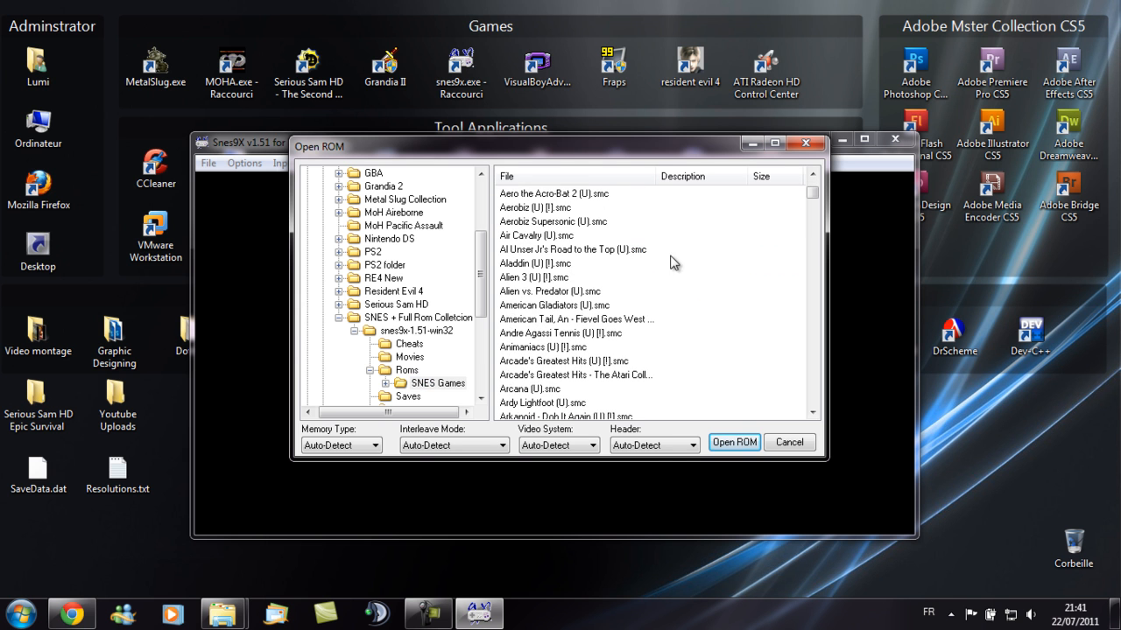
scroll(592, 249, "up", 5)
scroll(591, 252, "down", 7)
scroll(613, 298, "up", 20)
scroll(572, 253, "down", 20)
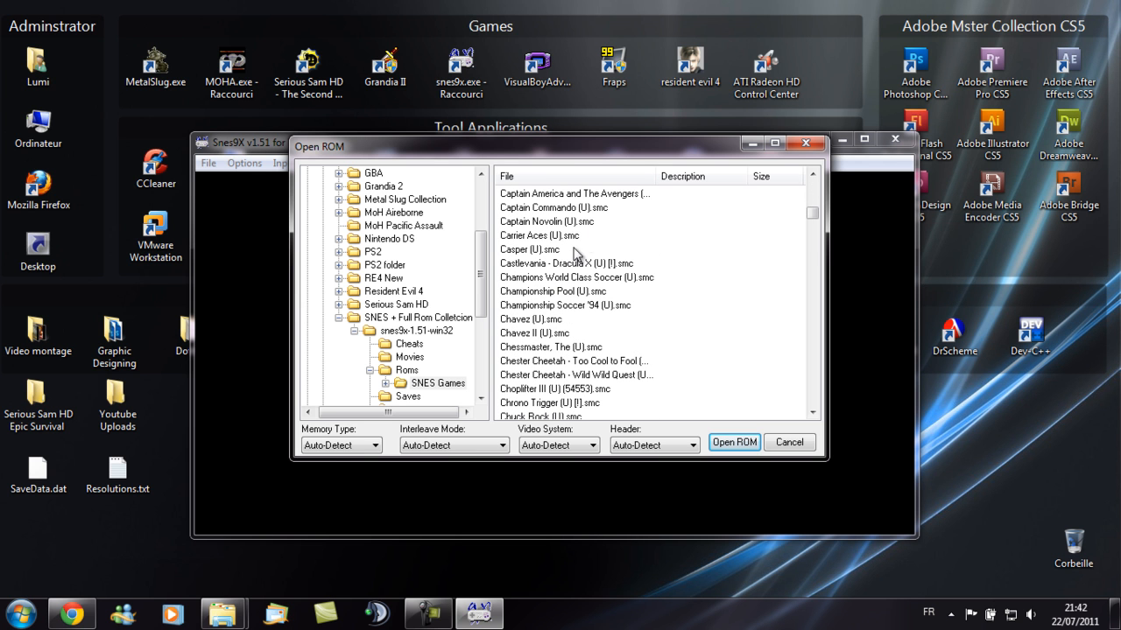
left_click(549, 290)
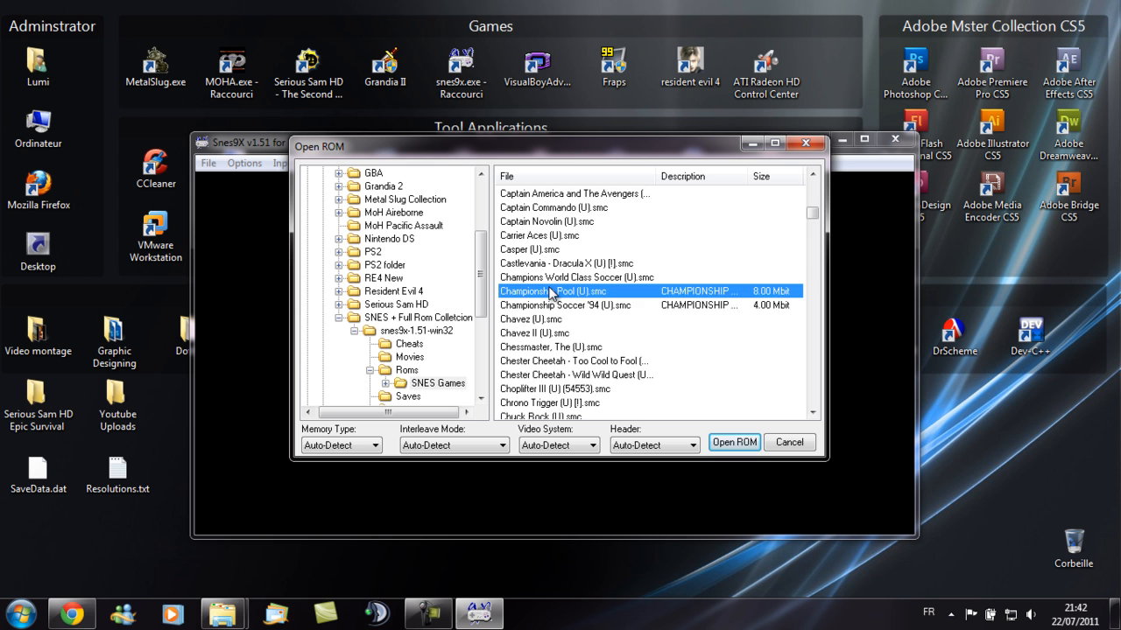
key("k")
scroll(574, 281, "down", 8)
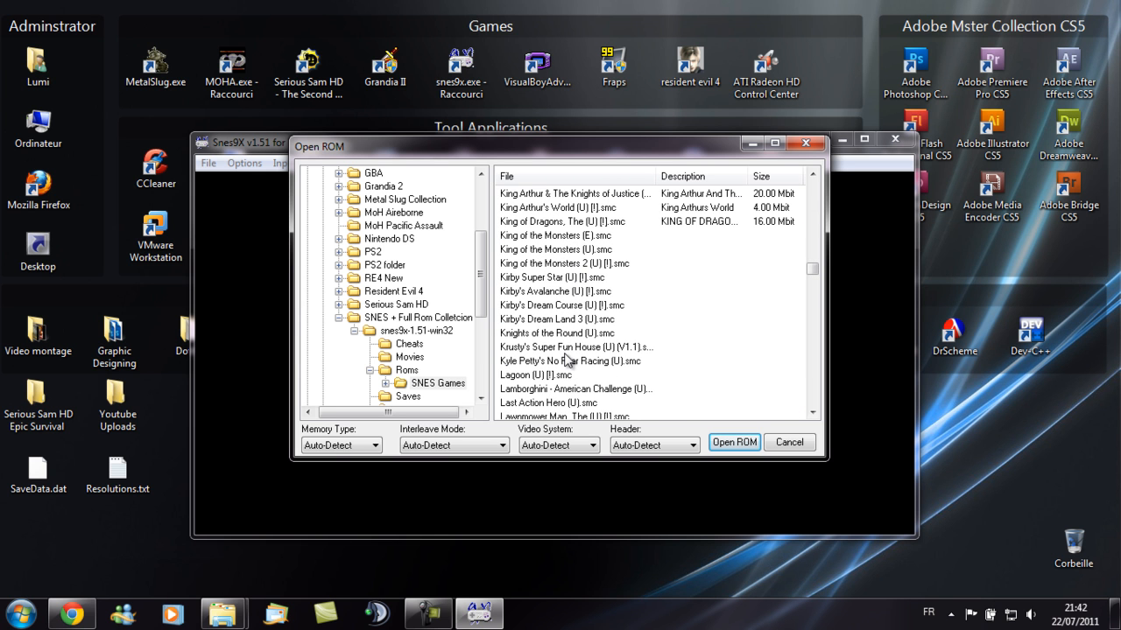
double_click(550, 334)
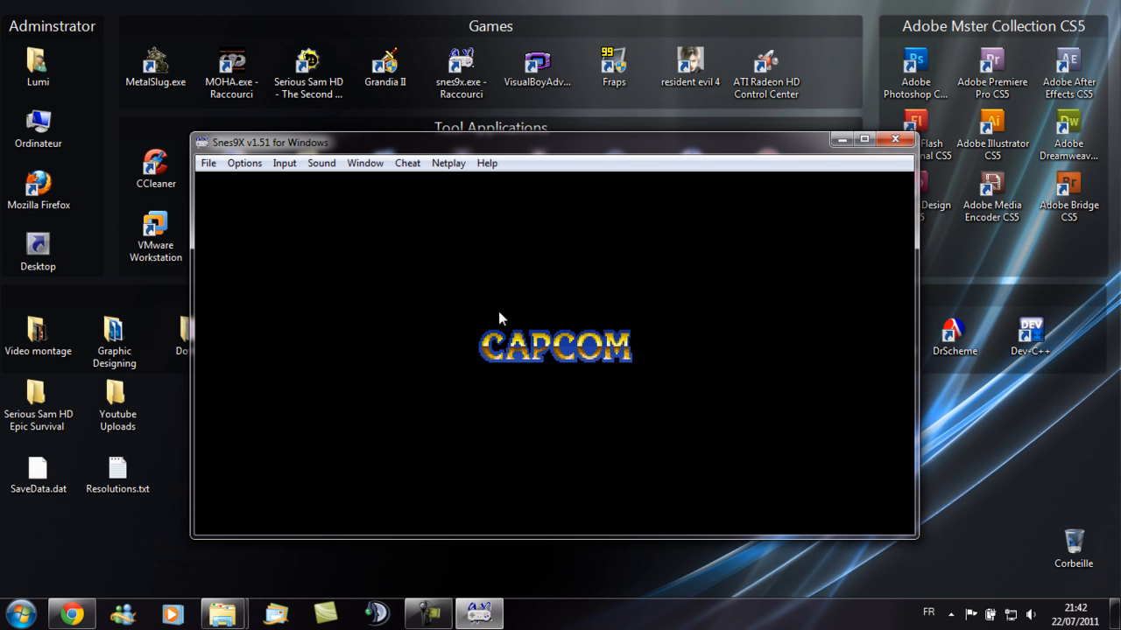
- Start recording an AVI named Test using the uncompressed full-frames (Trames complètes) compressor
left_click(208, 165)
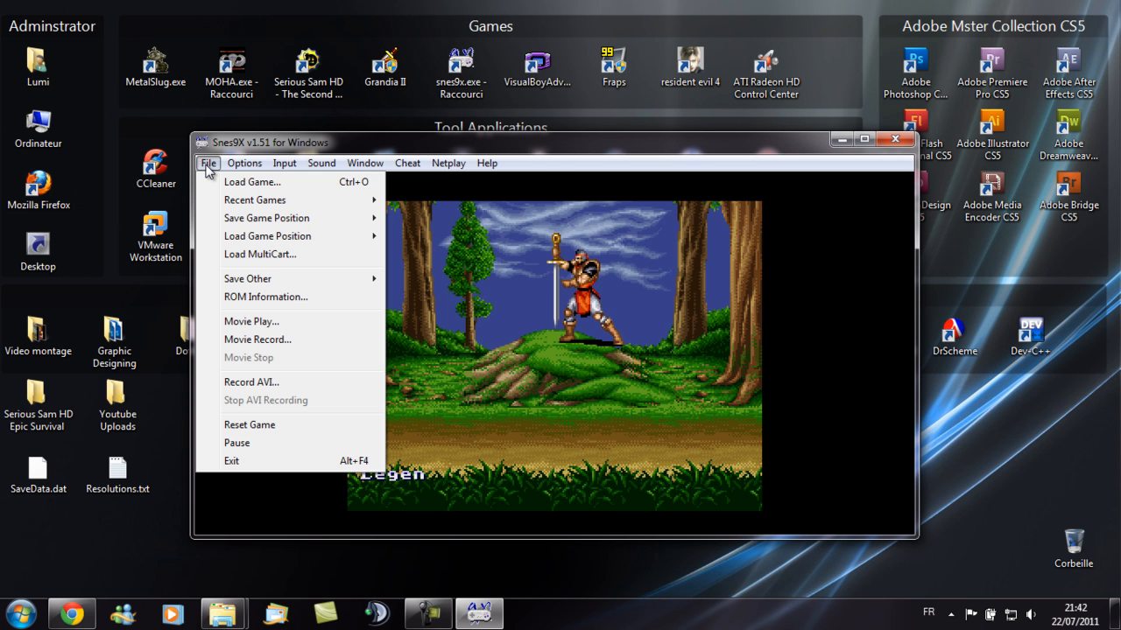
left_click(275, 383)
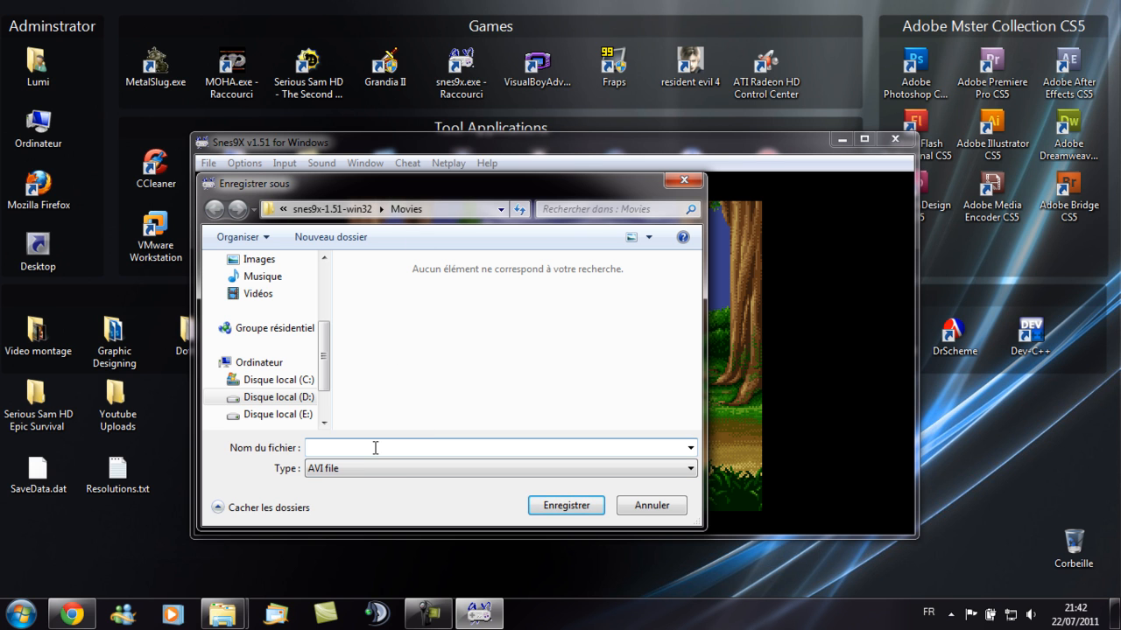
type("Test")
left_click(550, 506)
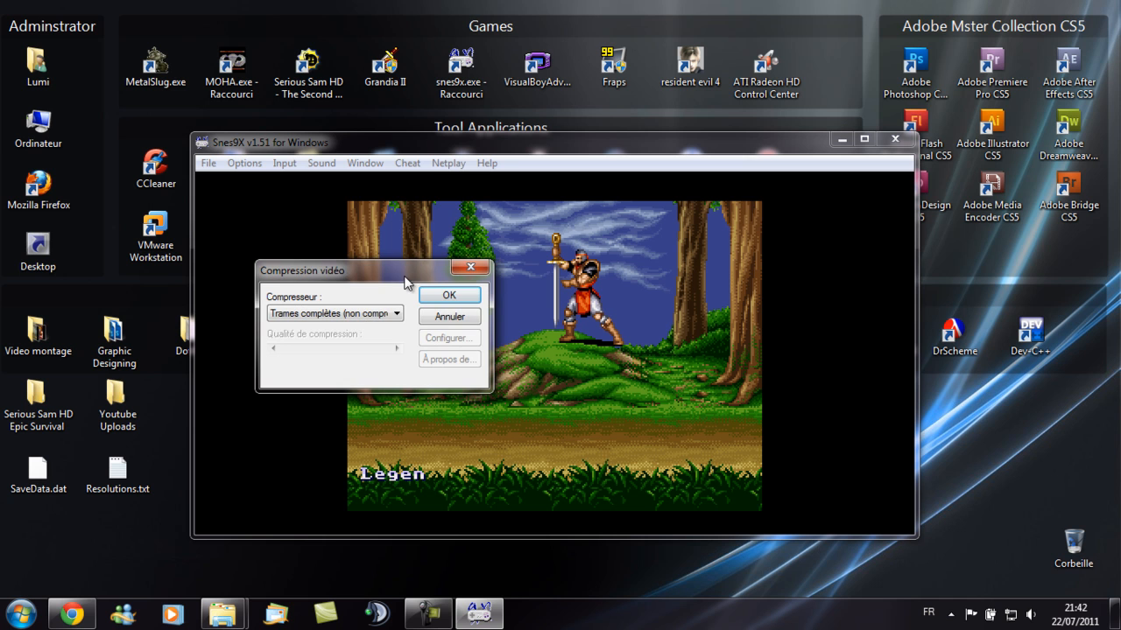
left_click(394, 314)
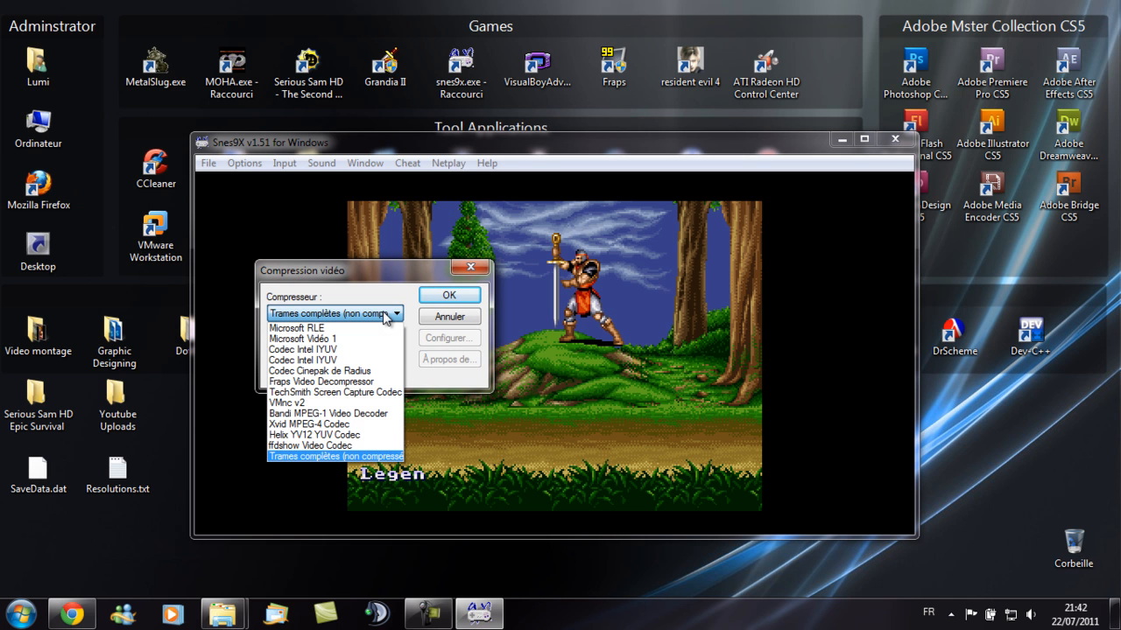
left_click(326, 457)
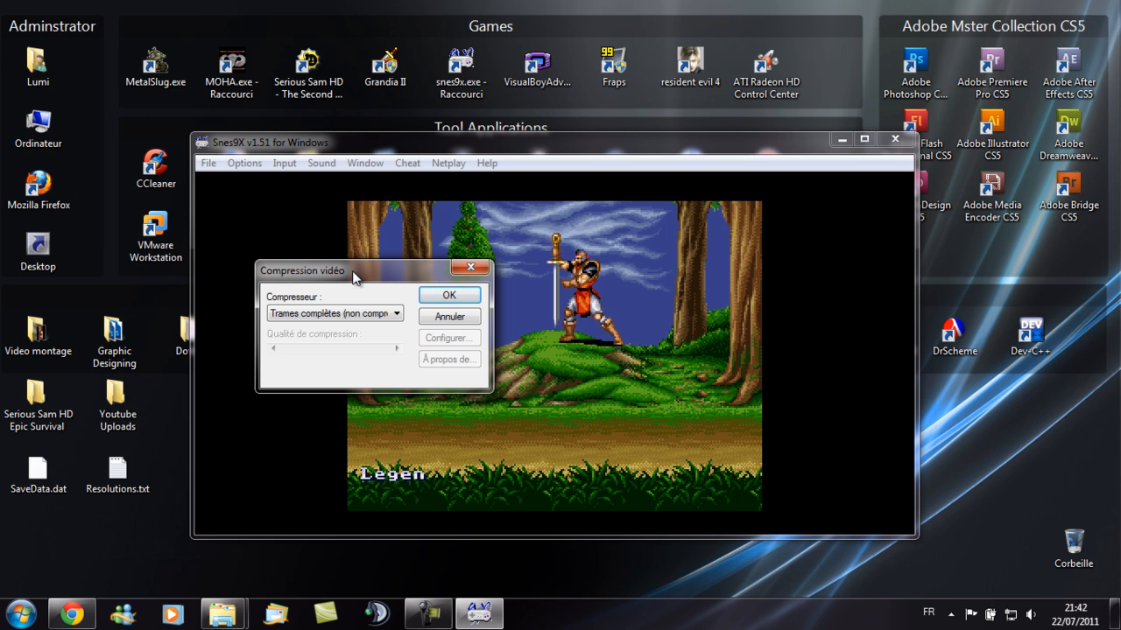
left_click(448, 296)
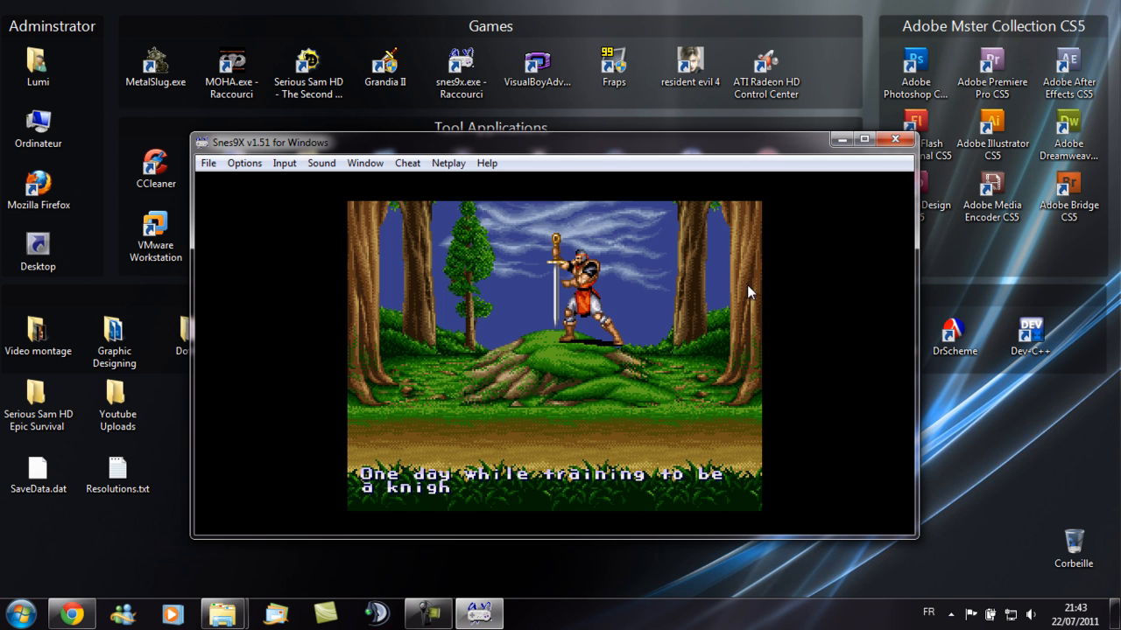
- Stop the AVI recording and close Snes9x
left_click(210, 163)
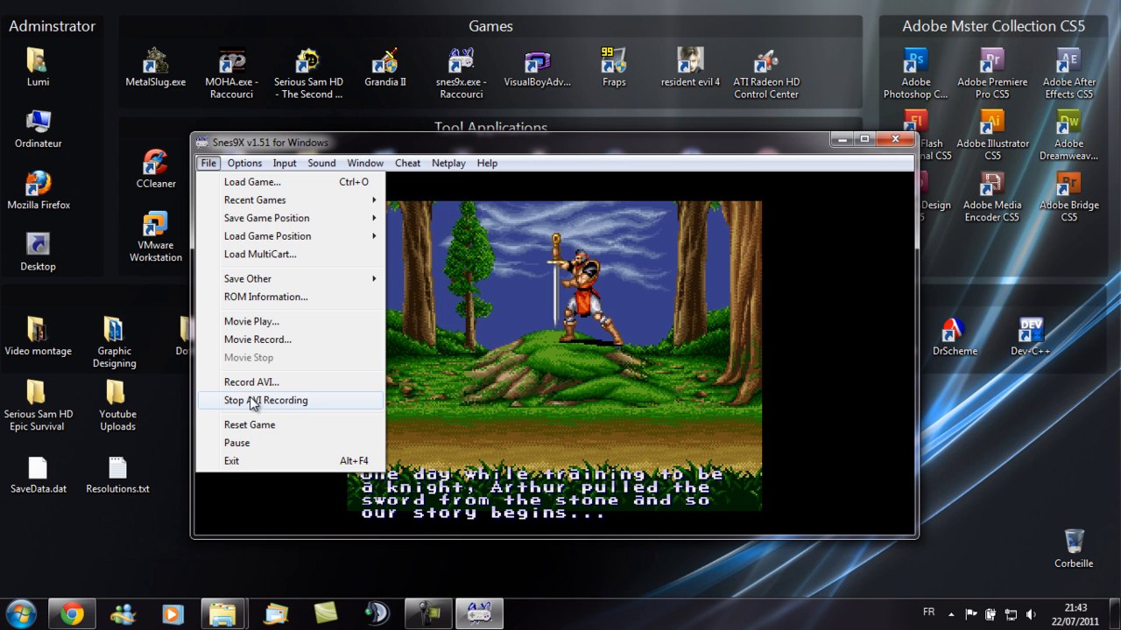
left_click(252, 400)
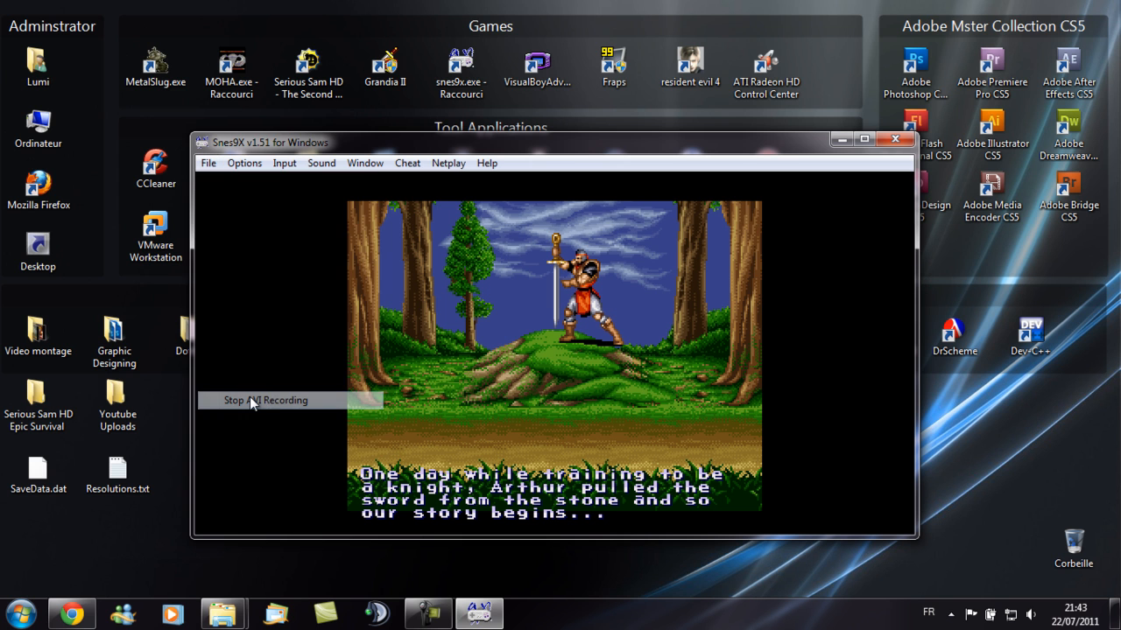
left_click(893, 136)
- Switch to the Test Video folder window and close it
mouse_move(212, 620)
left_click(312, 530)
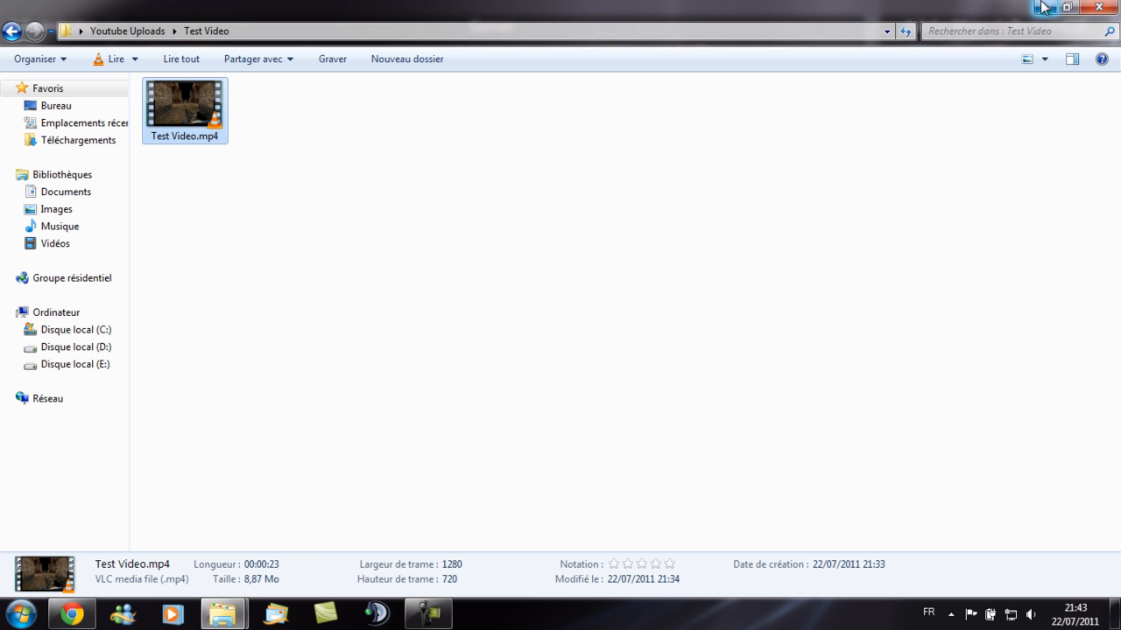
left_click(1096, 7)
- Navigate to the Movies folder inside Games\SNES + Full Rom Colletcion\snes9x-1.51-win32 on drive D
mouse_move(222, 615)
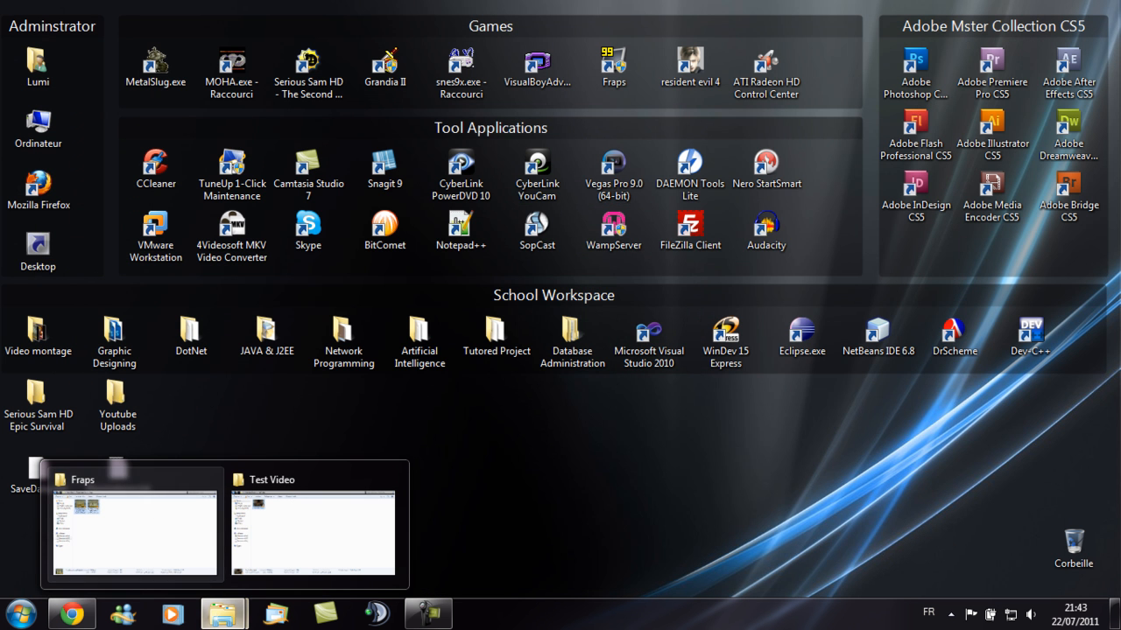
key("super")
left_click(292, 339)
double_click(475, 143)
double_click(648, 134)
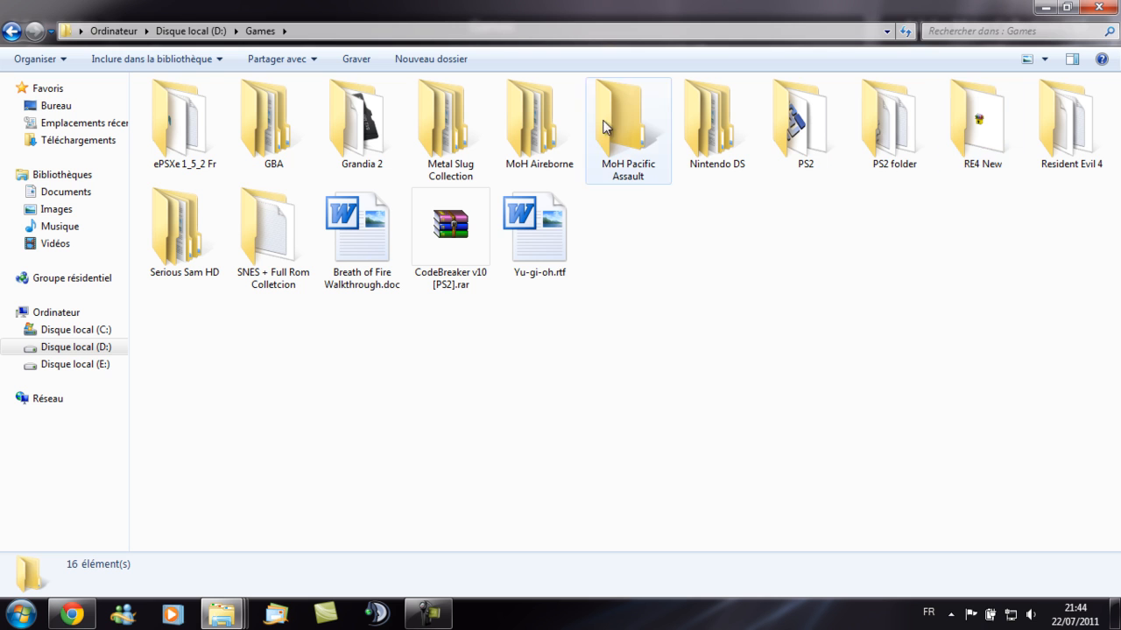
double_click(268, 252)
double_click(210, 107)
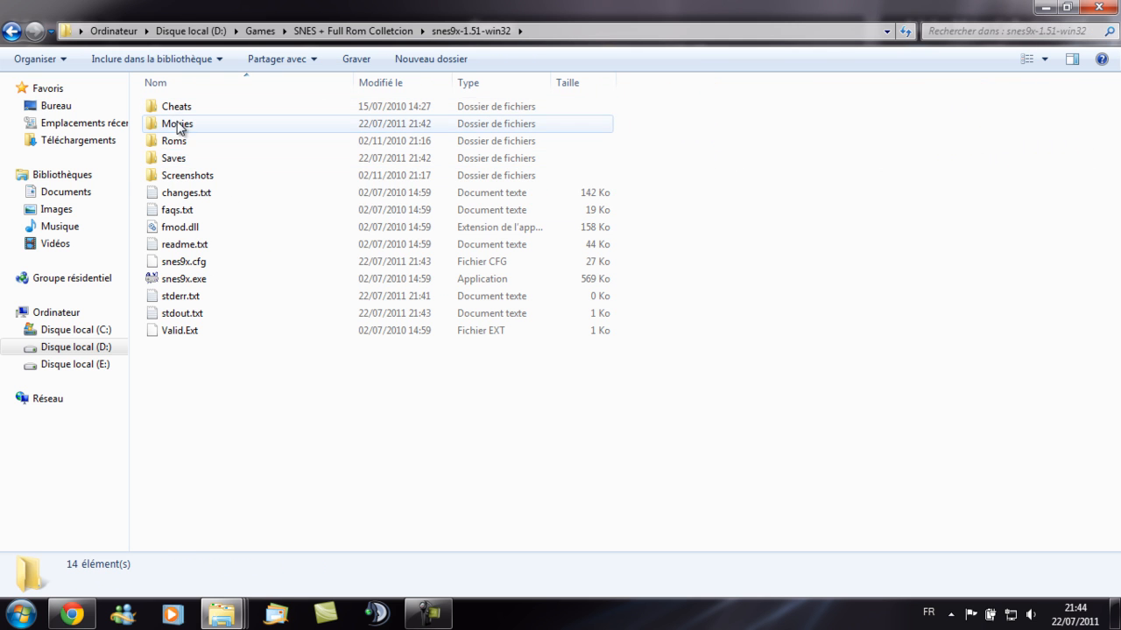
double_click(180, 126)
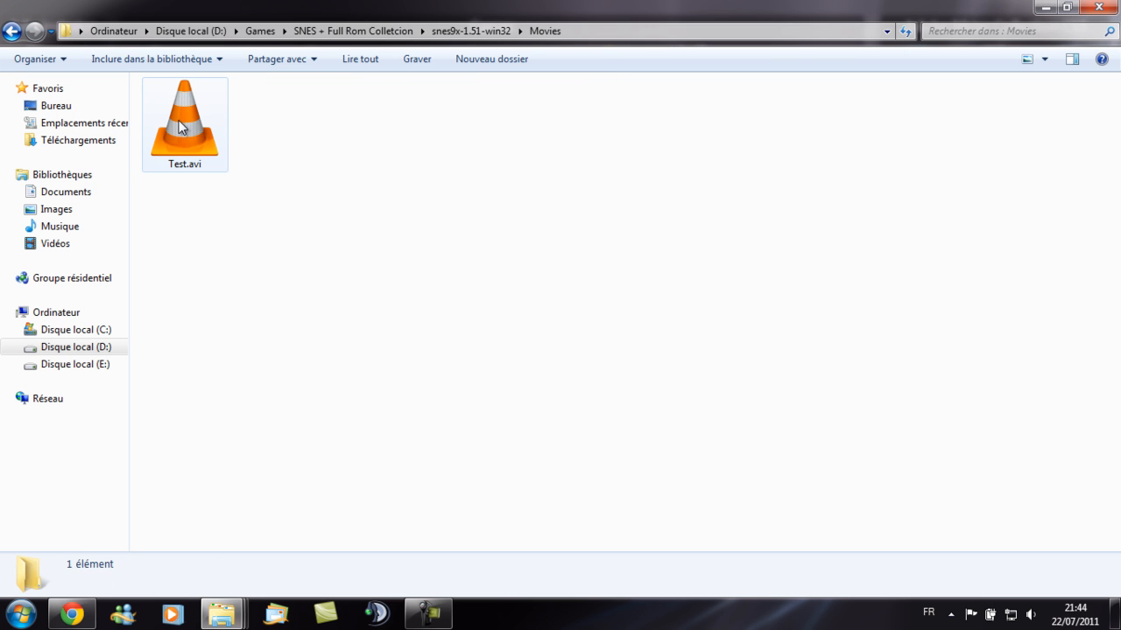
- Play Test.avi to check the recording, then close the video player and the folder window
double_click(184, 127)
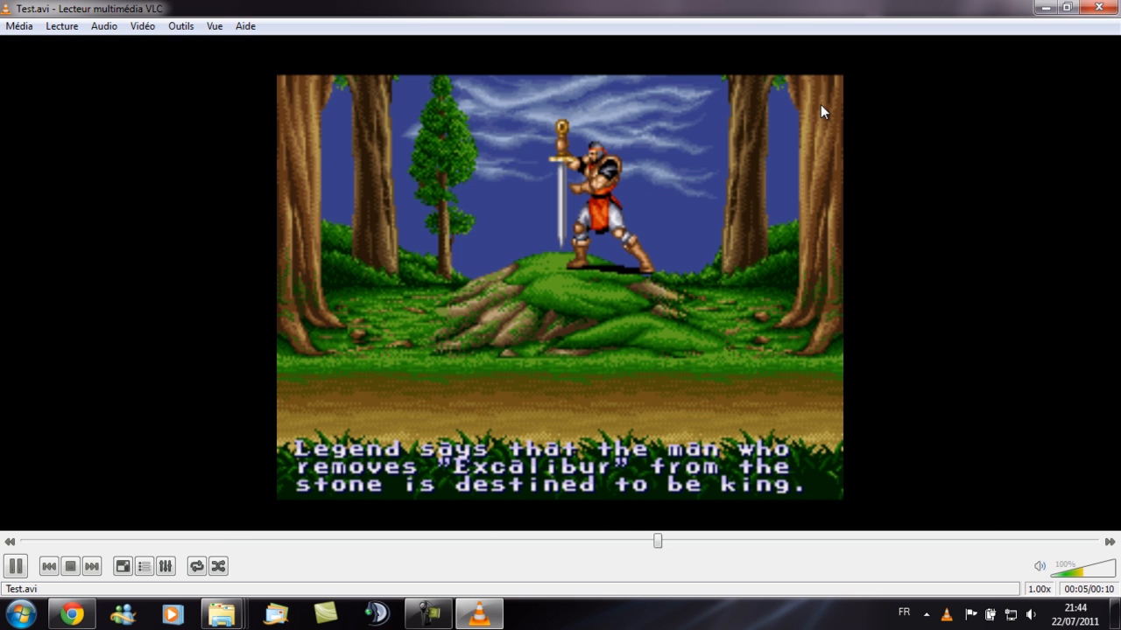
left_click(1107, 10)
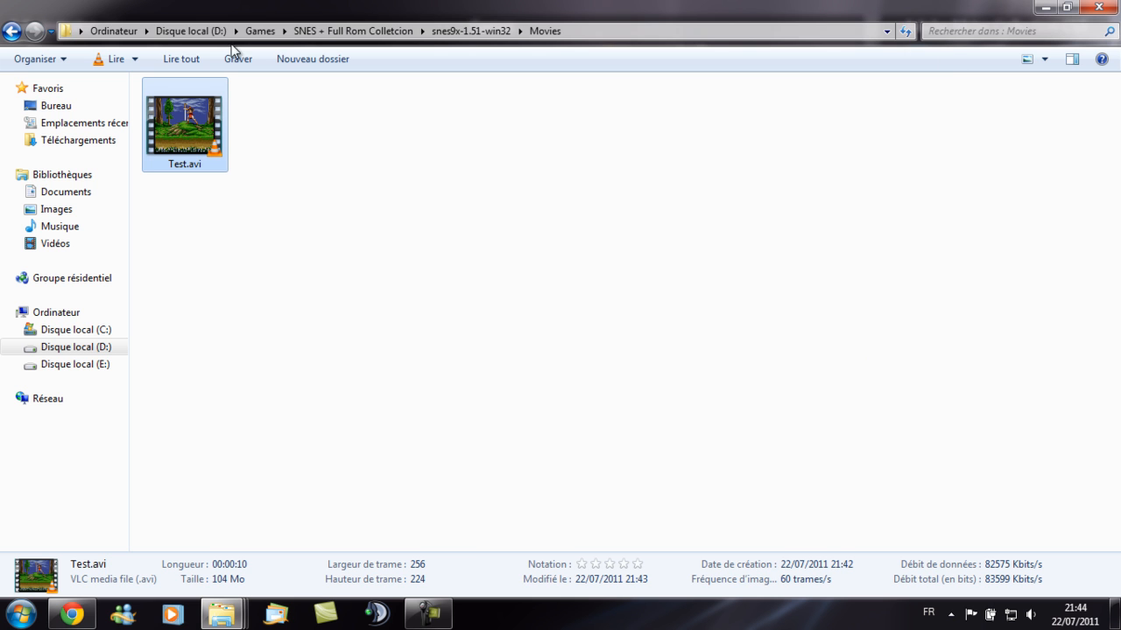
left_click(1044, 7)
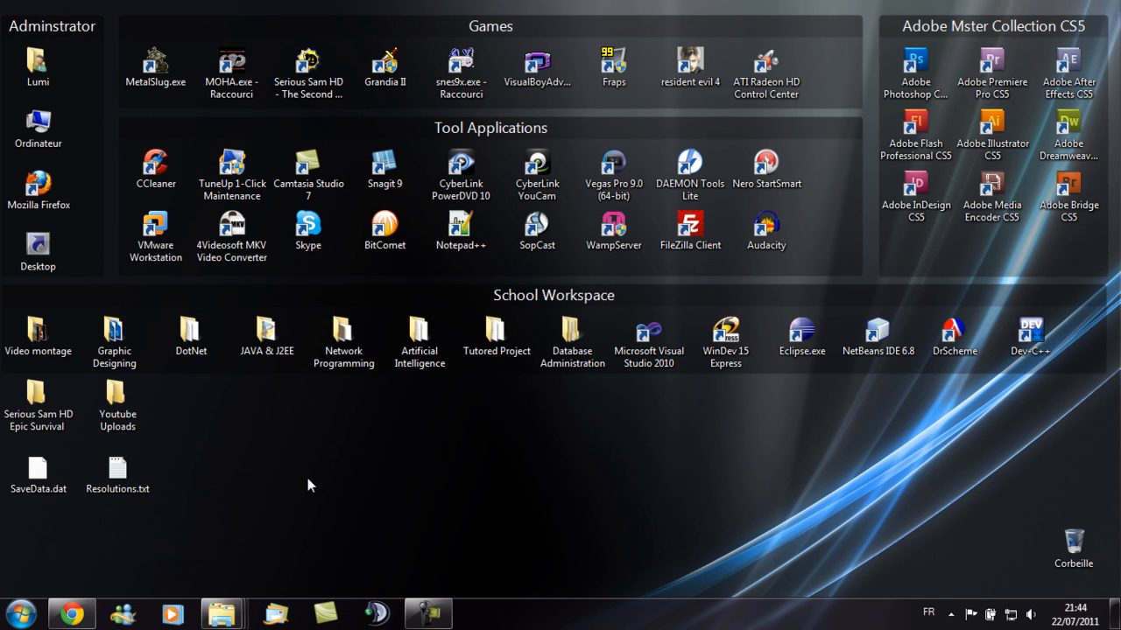